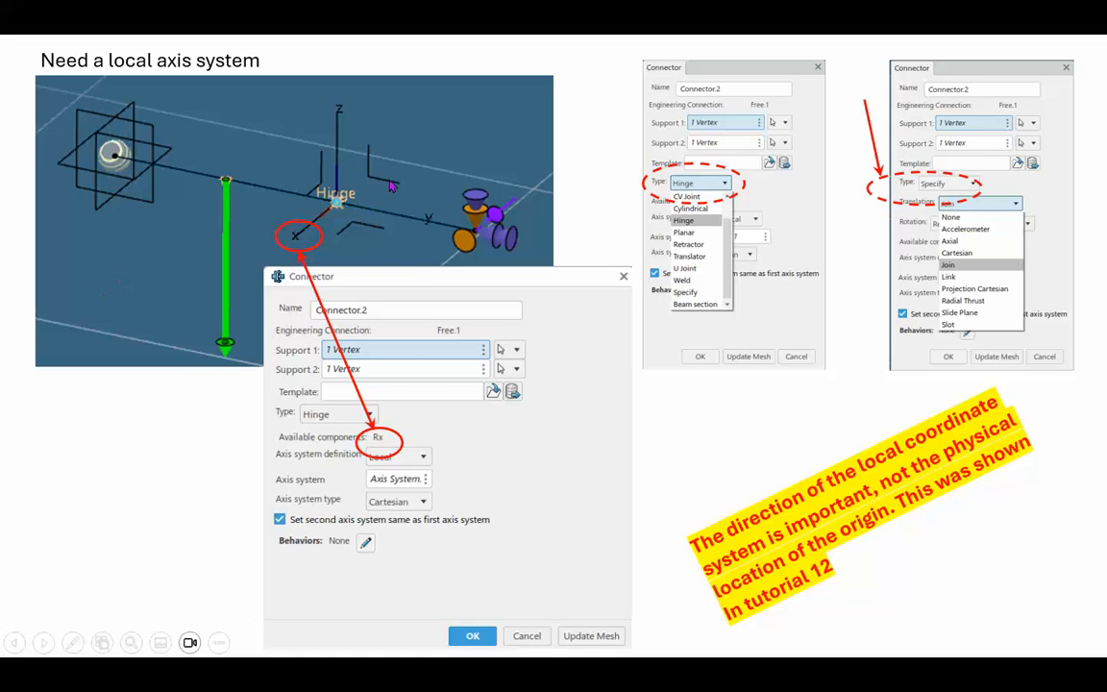
left_click(734, 460)
left_click(734, 464)
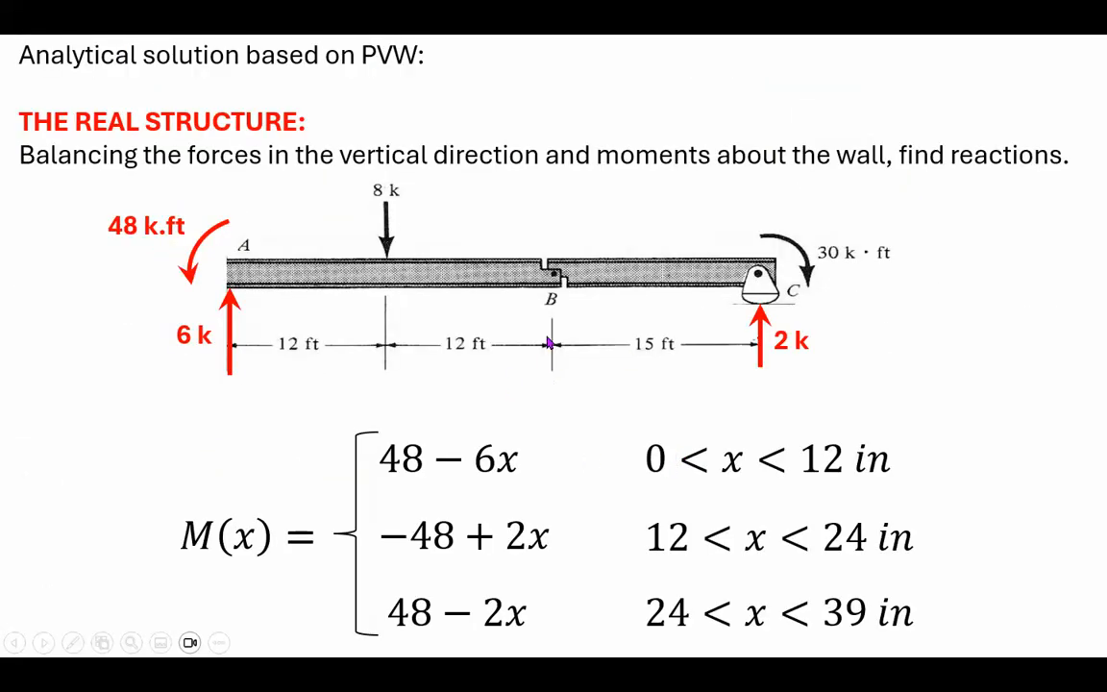
left_click(630, 356)
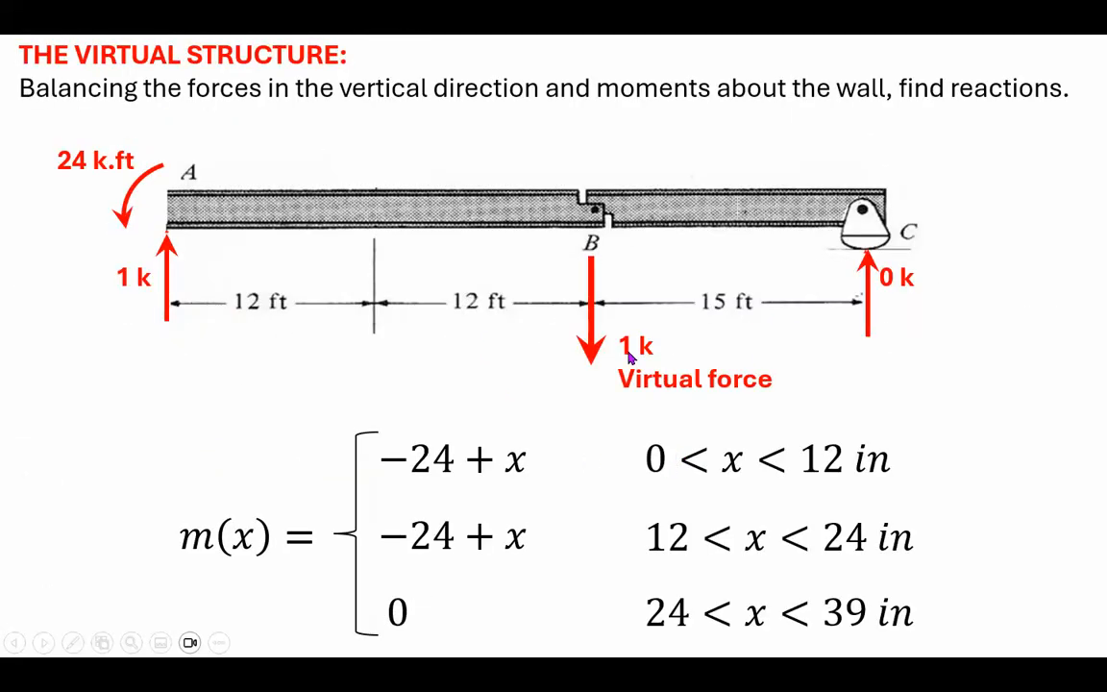
key("Right")
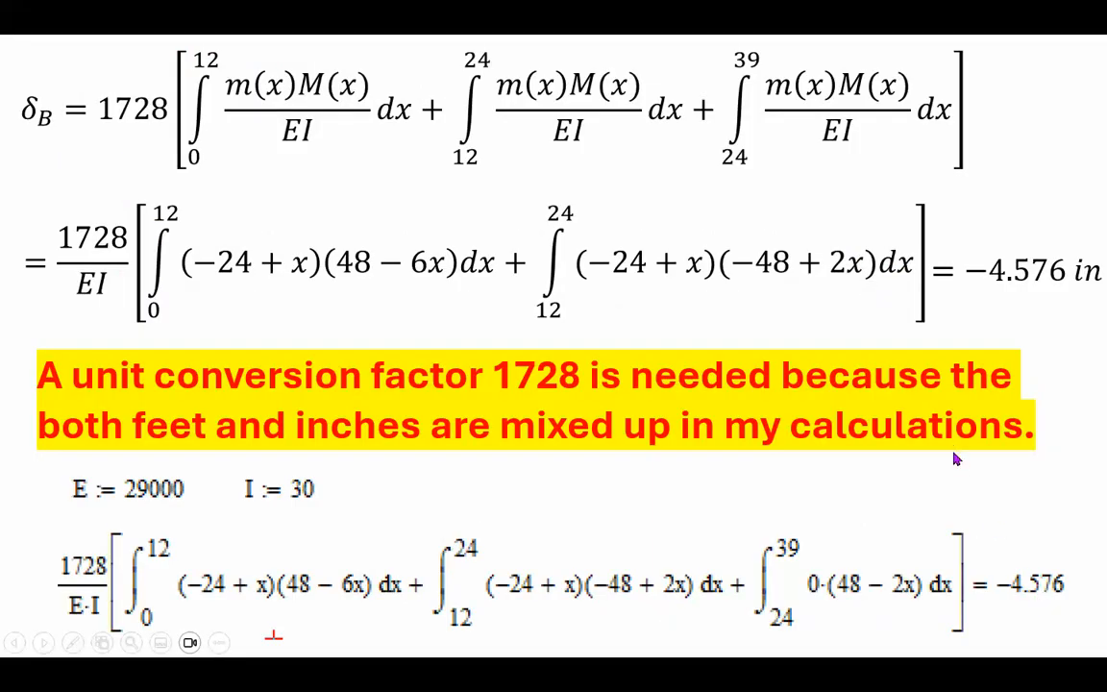
left_click(679, 276)
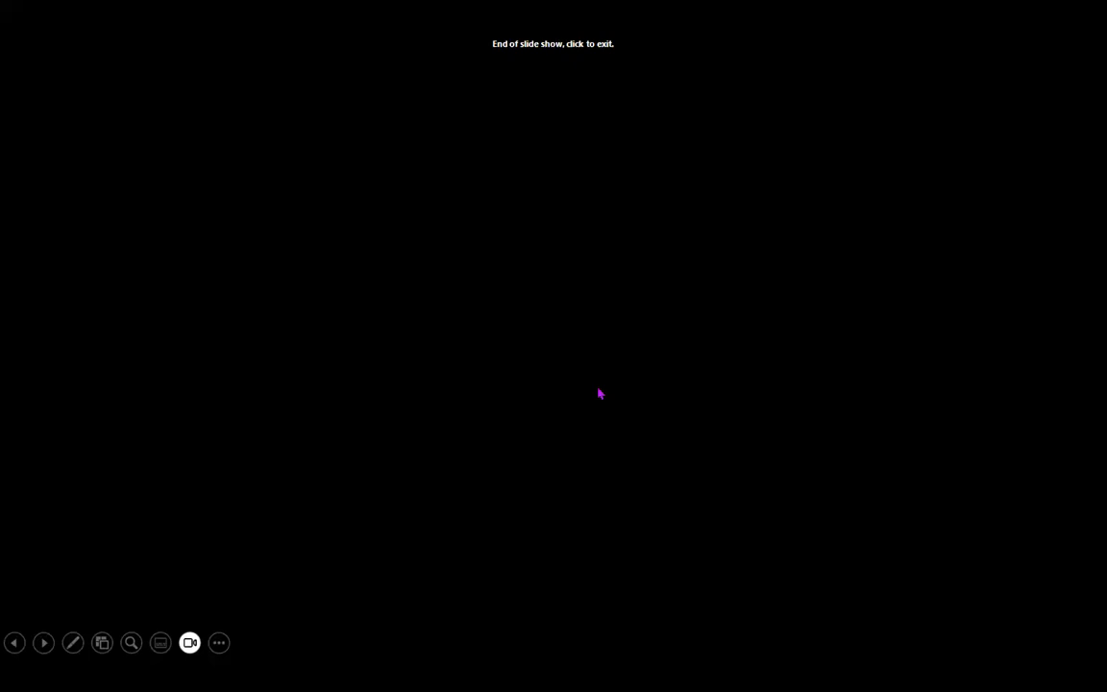
- Leave the finished slide show for 3DEXPERIENCE and create a new 3D part in the Part Design app
left_click(599, 580)
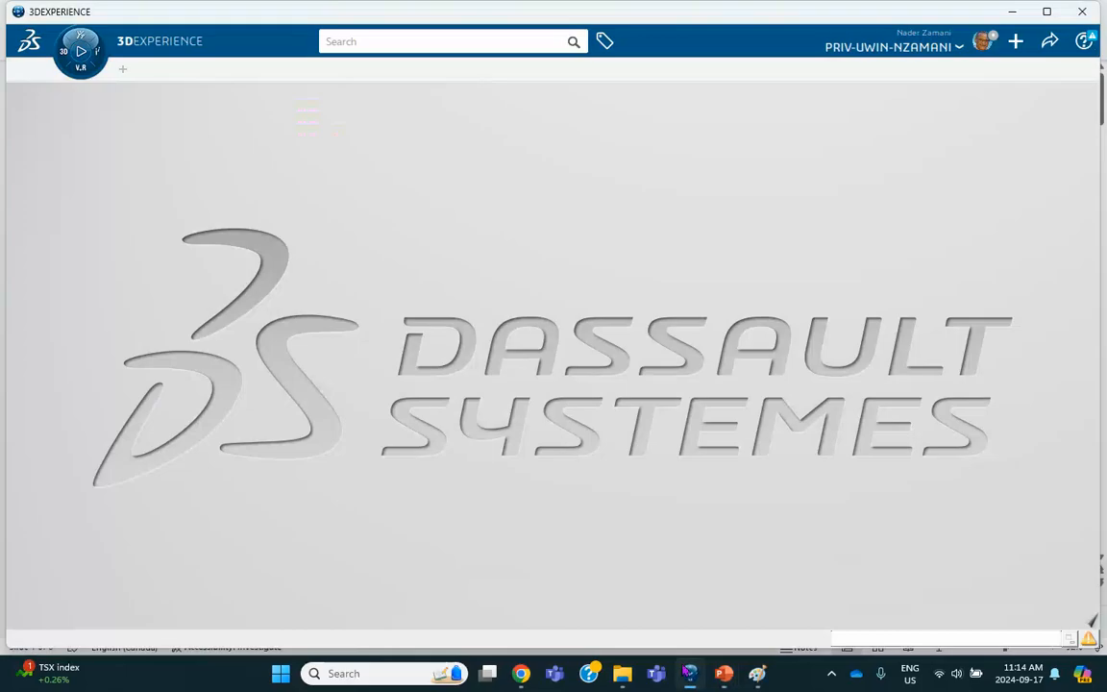
left_click(70, 56)
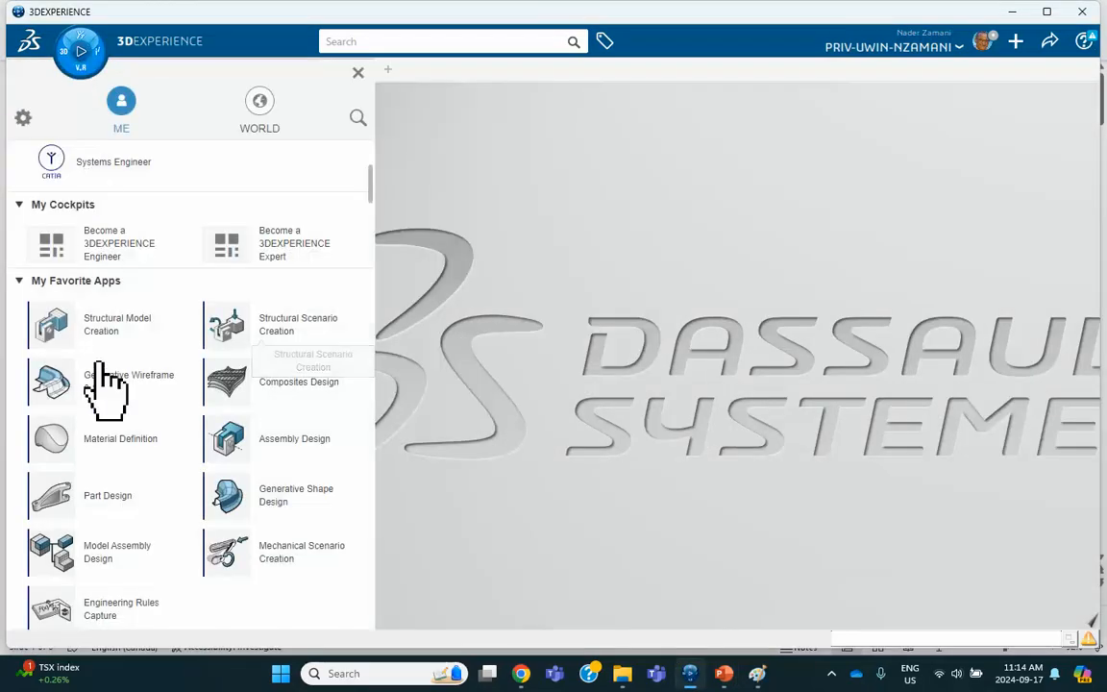
left_click(90, 498)
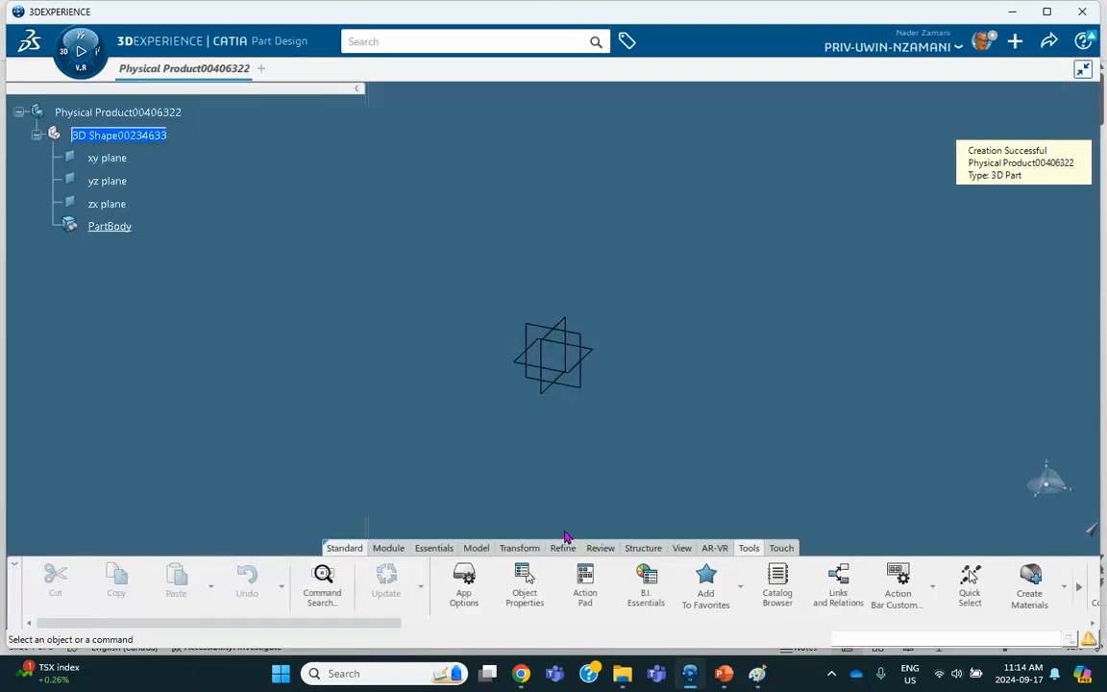
- Create a 12 ft point-direction line along the Y axis, starting from a new point at the origin (0, 0, 0)
left_click(436, 549)
left_click(646, 584)
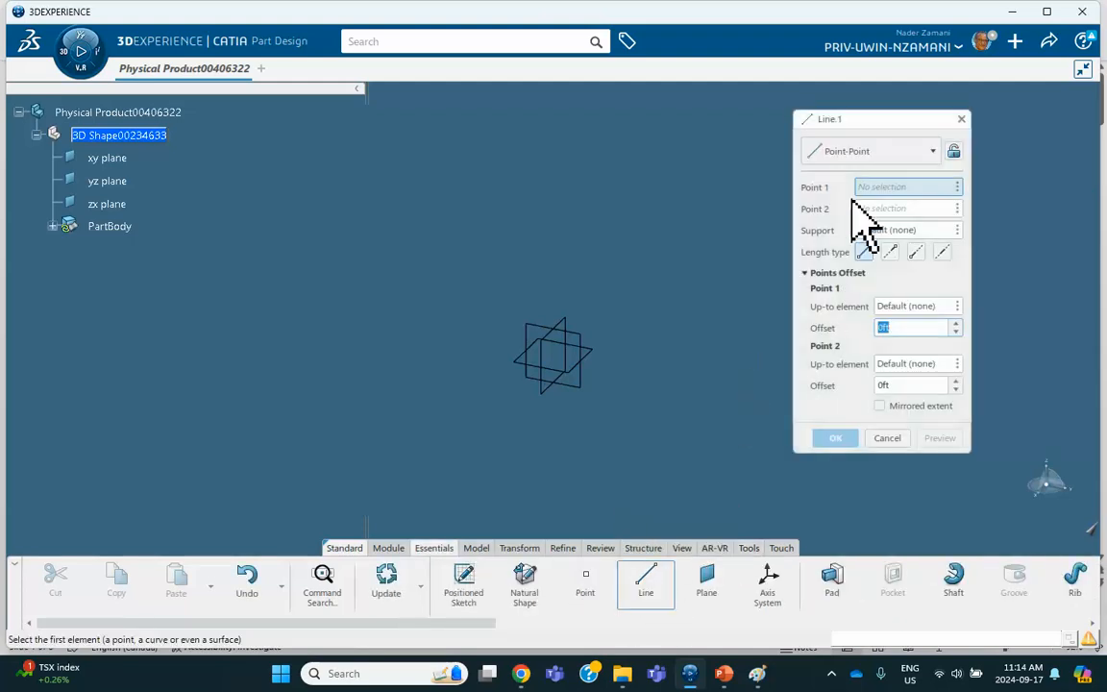
left_click(931, 159)
left_click(892, 196)
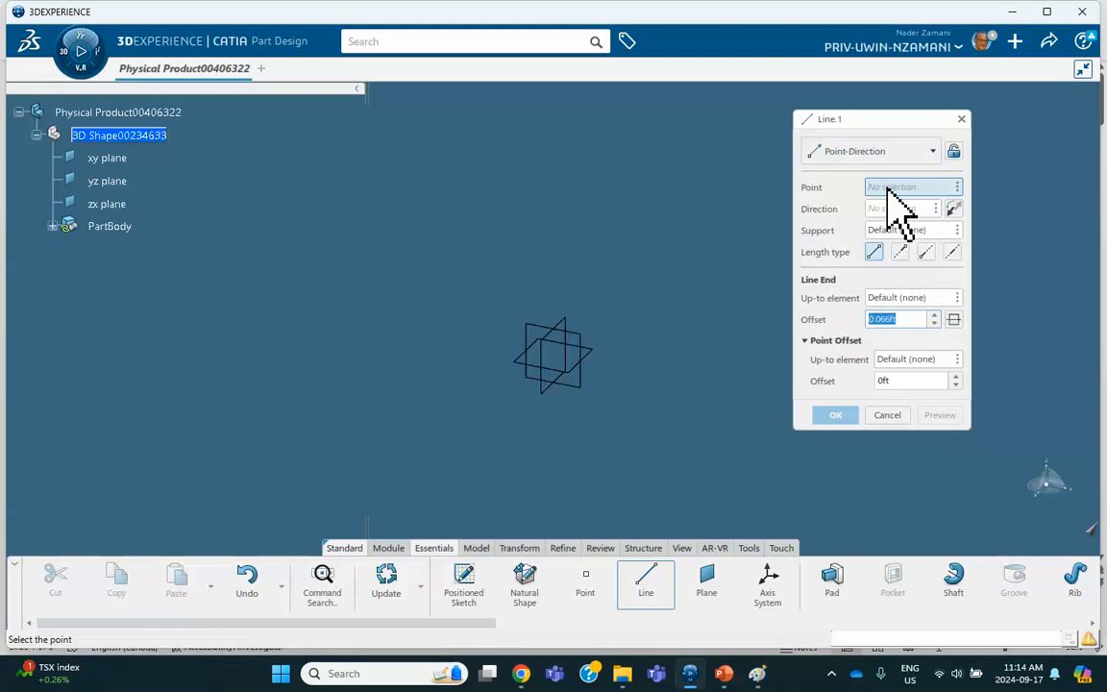
right_click(954, 190)
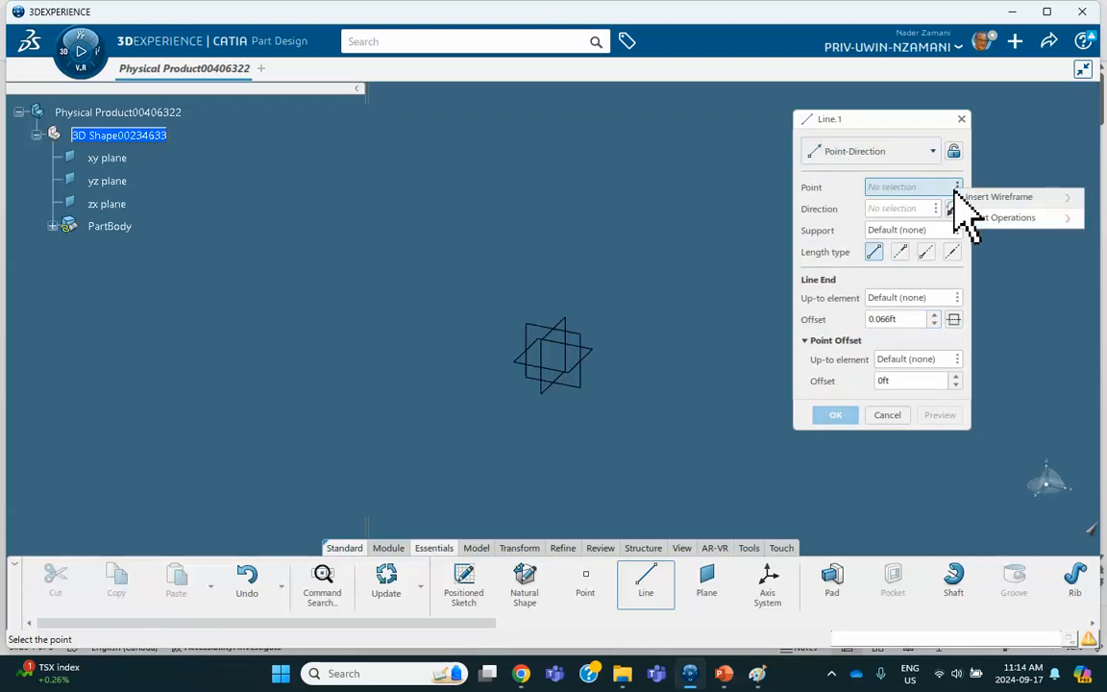
left_click(865, 197)
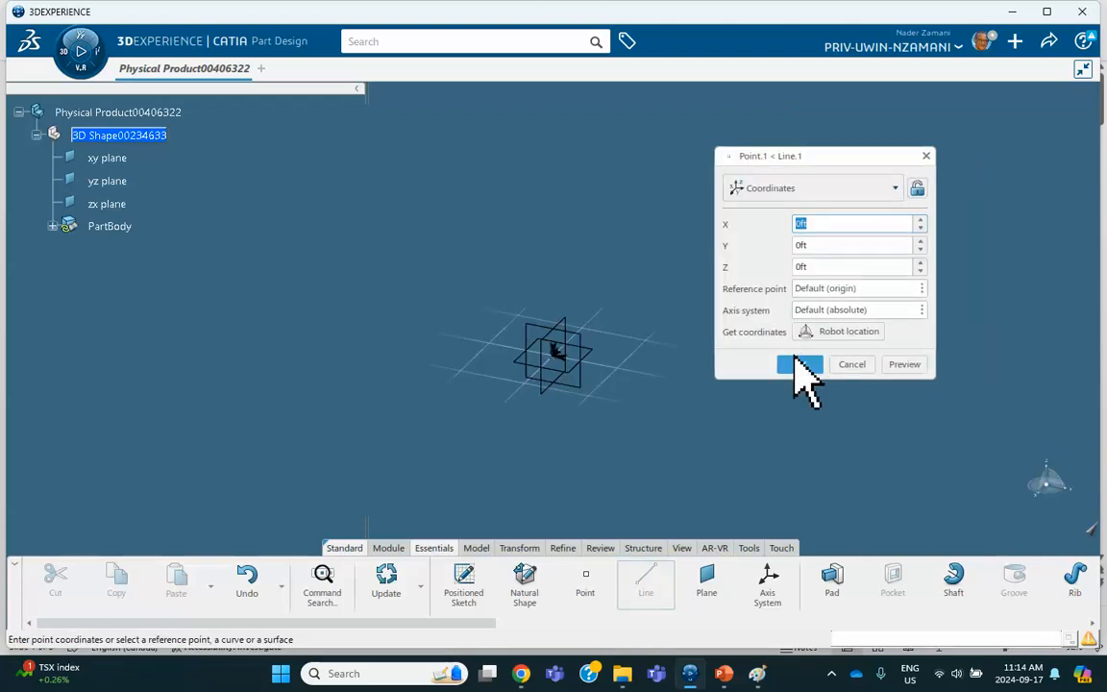
left_click(802, 363)
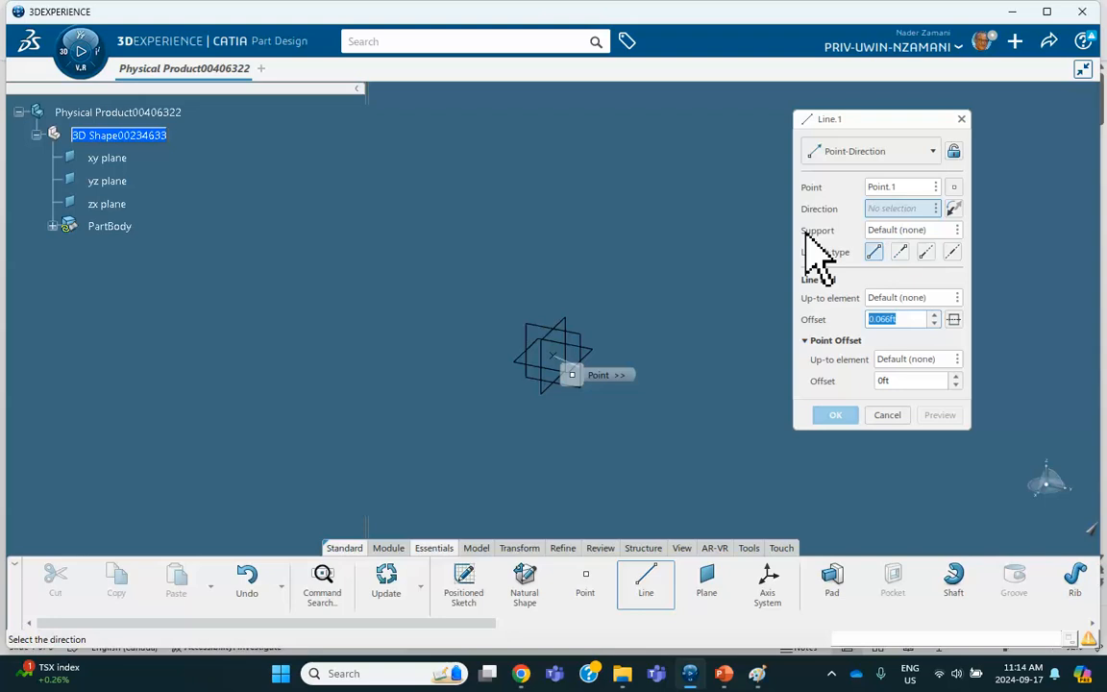
right_click(880, 209)
left_click(908, 256)
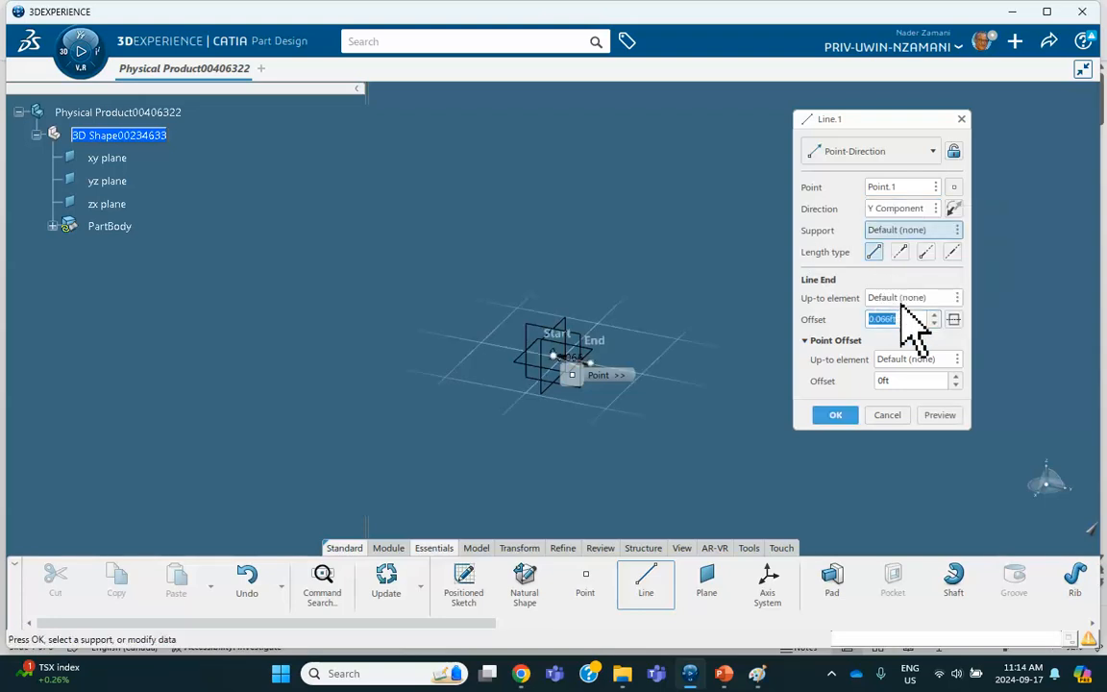
type("12")
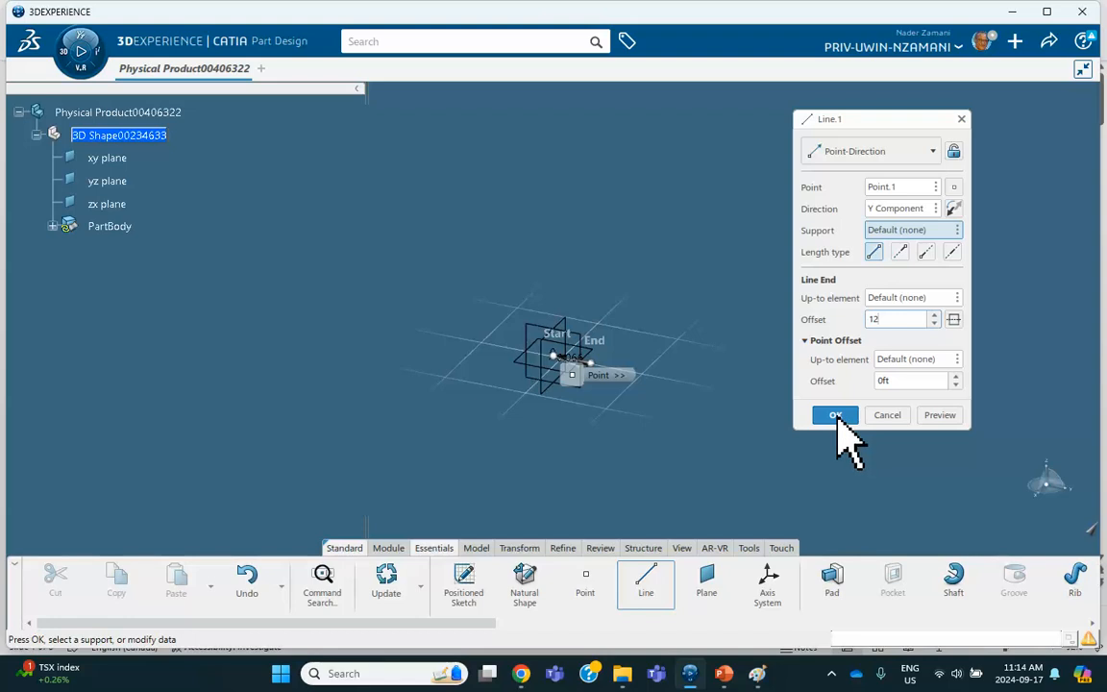
left_click(836, 415)
- Add a second 12 ft line along the Y axis, starting from the free end of the first line
middle_click_drag(780, 326, 390, 269)
left_click(646, 582)
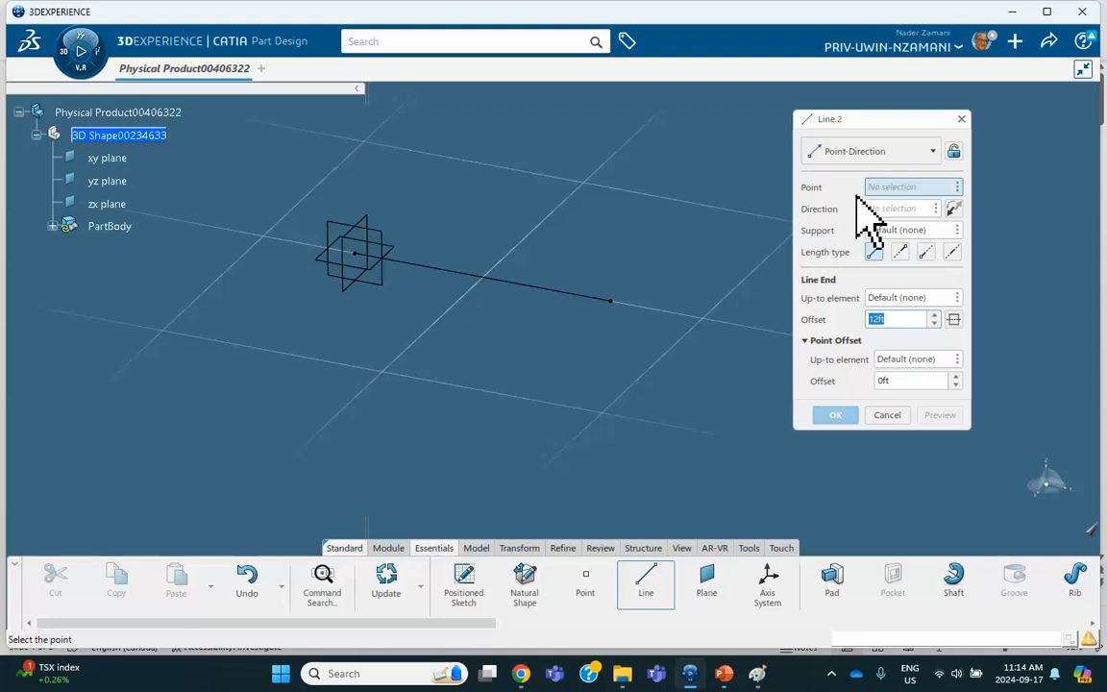
left_click(612, 302)
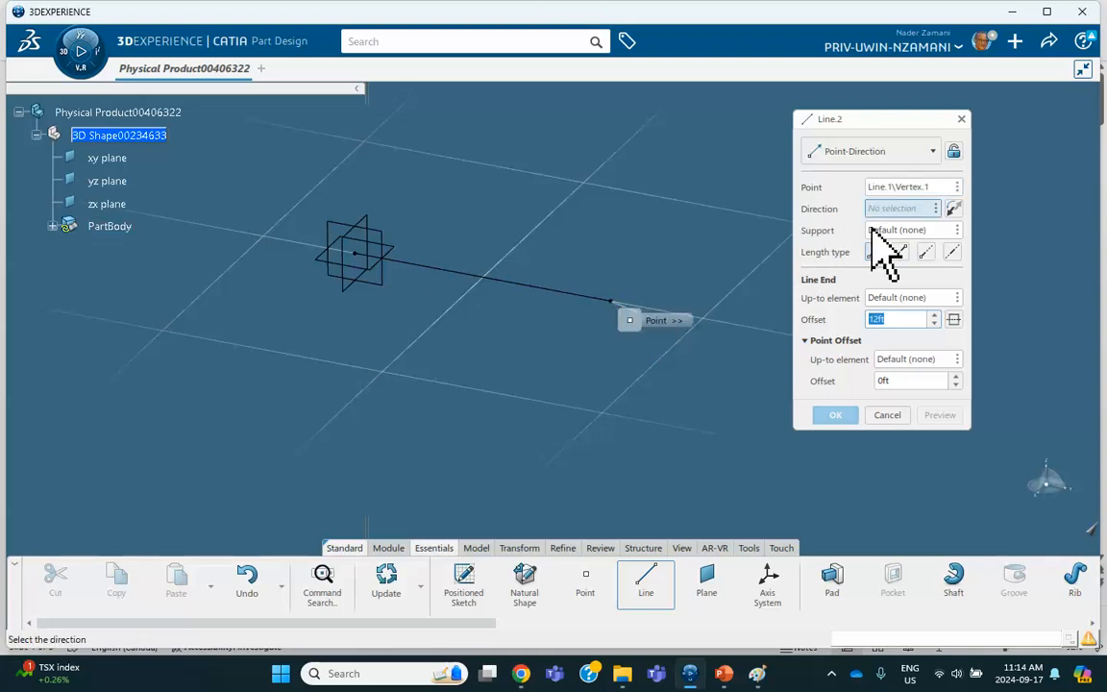
right_click(885, 215)
left_click(923, 262)
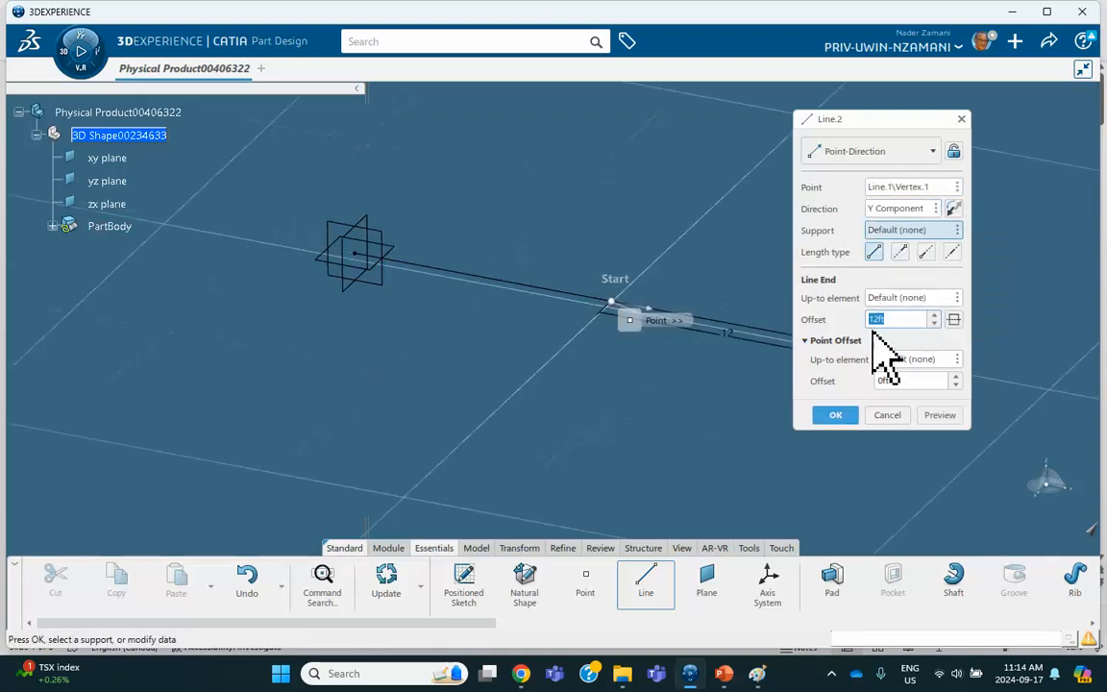
left_click(835, 416)
- Add a third line along the Y axis from the end of the second line, with its length set to 15 ft
middle_click_drag(818, 380, 648, 291)
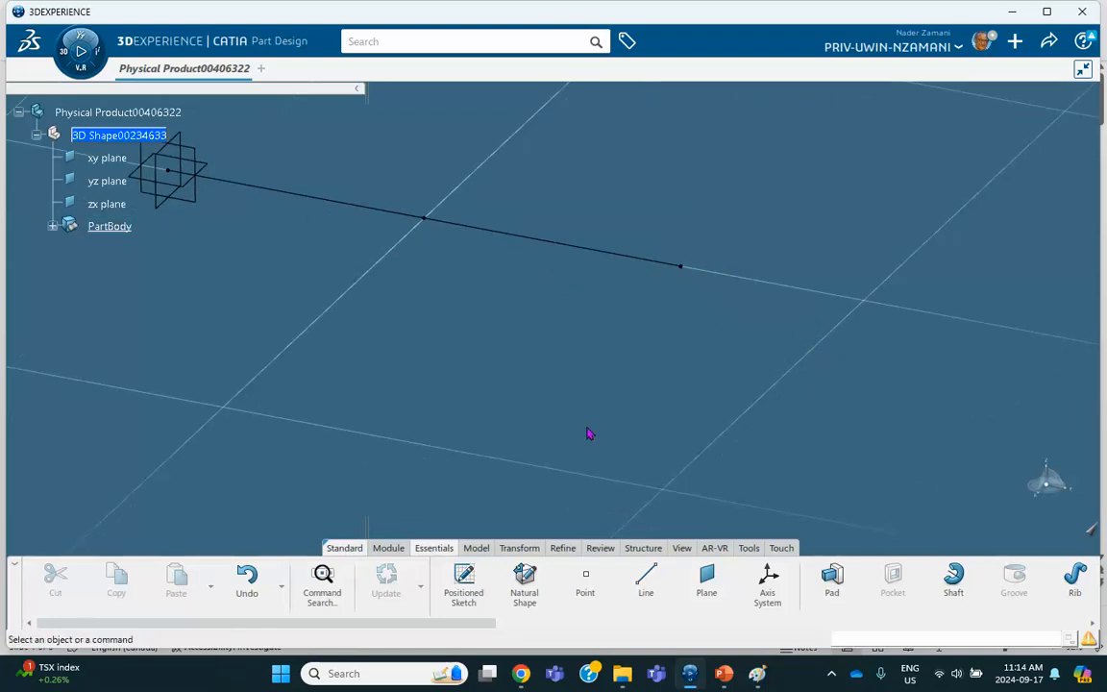
left_click(646, 582)
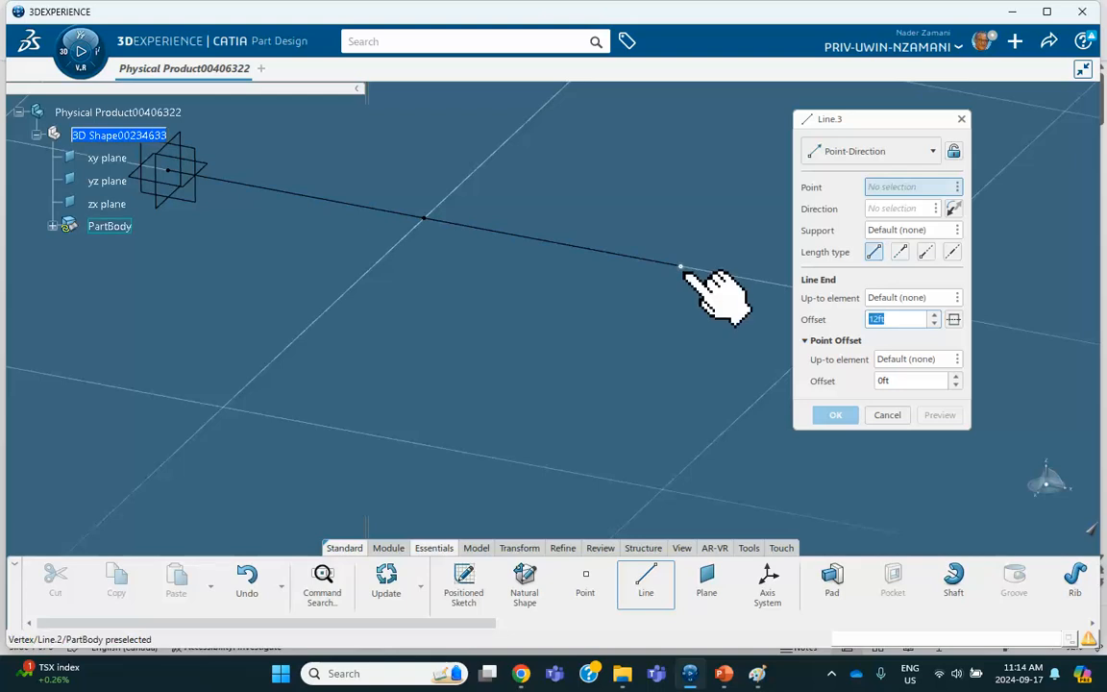
left_click(680, 267)
right_click(892, 207)
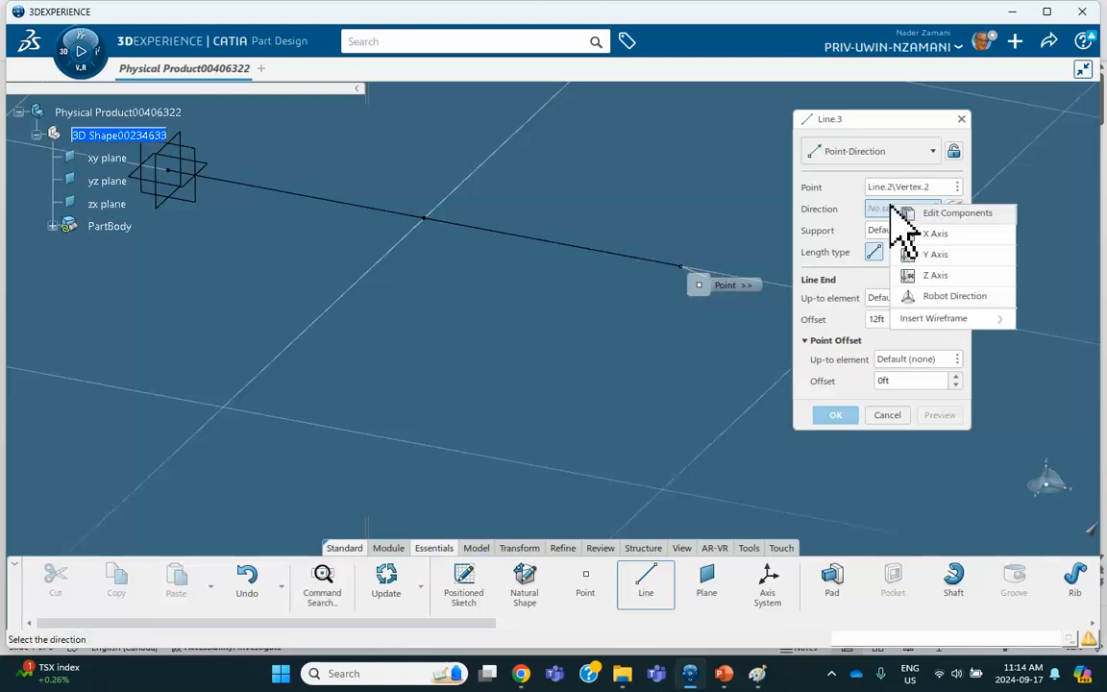
left_click(934, 253)
left_click(899, 319)
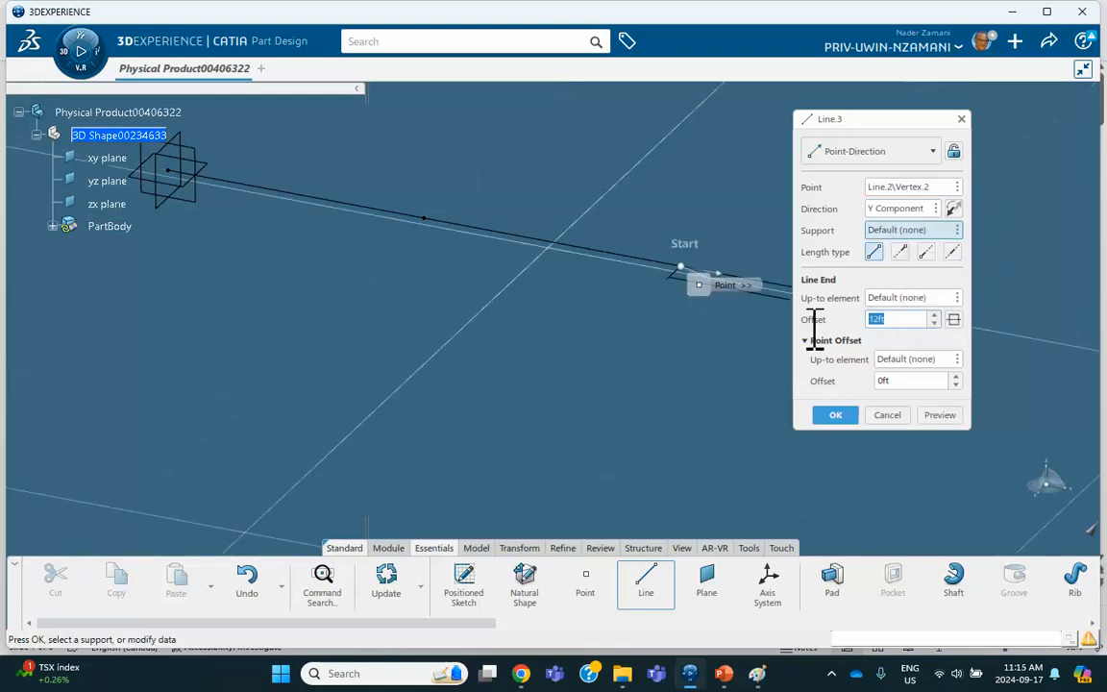
type("15")
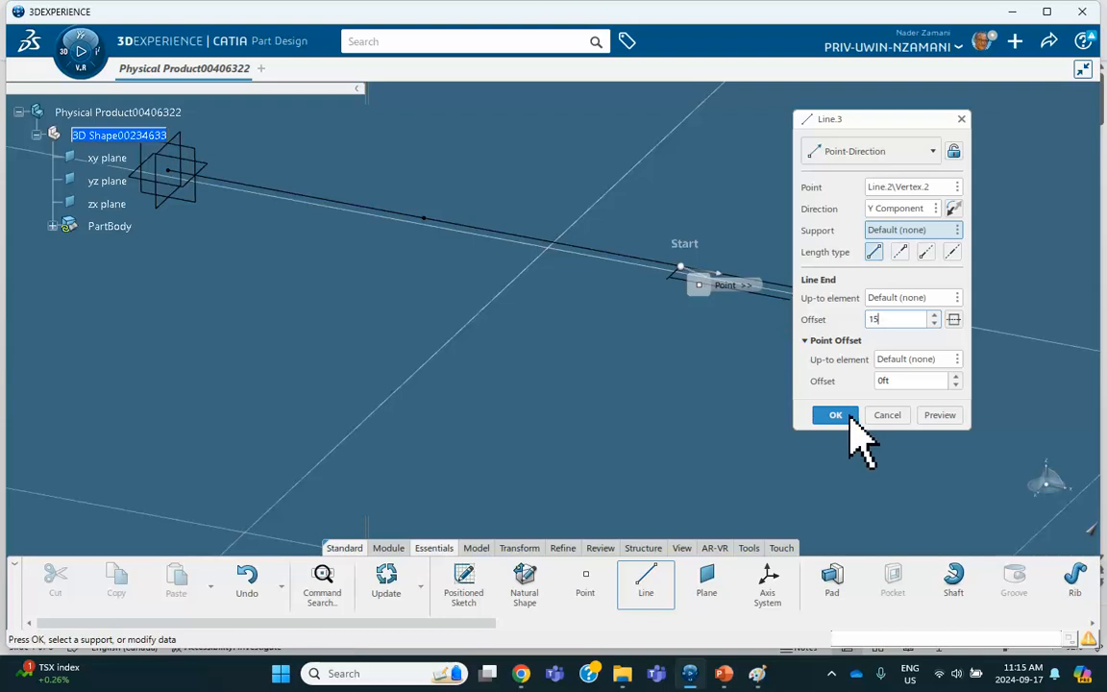
left_click(850, 416)
- Create a standard axis system with its origin at the vertex between the second and third lines
middle_click_drag(772, 380, 670, 407)
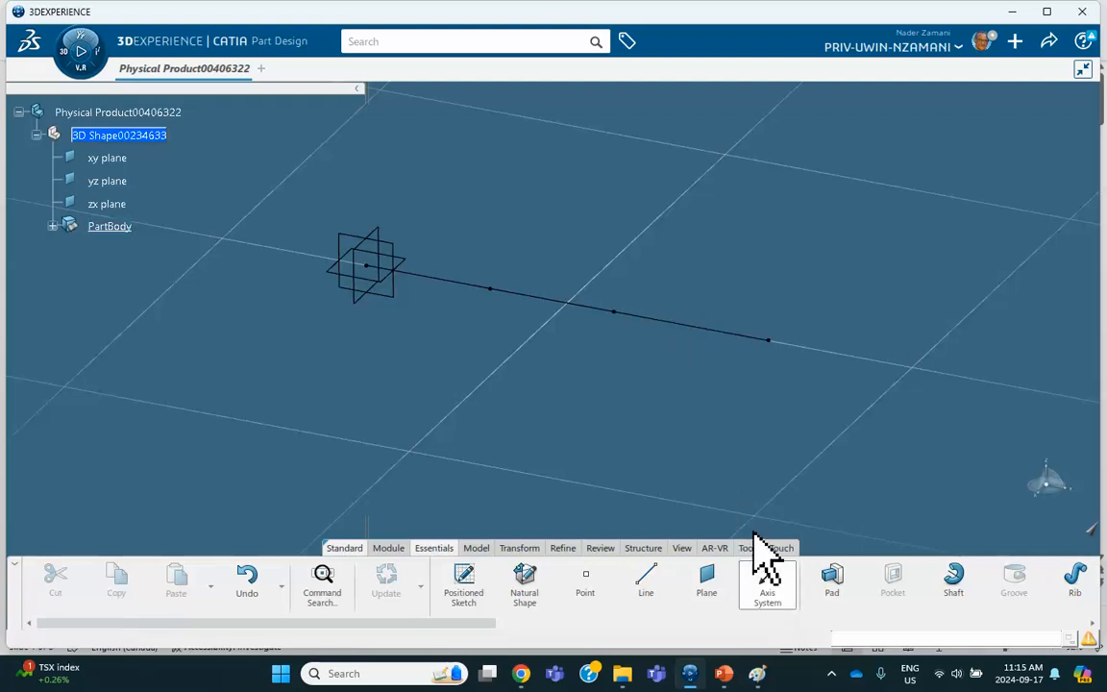
left_click(767, 582)
left_click(614, 313)
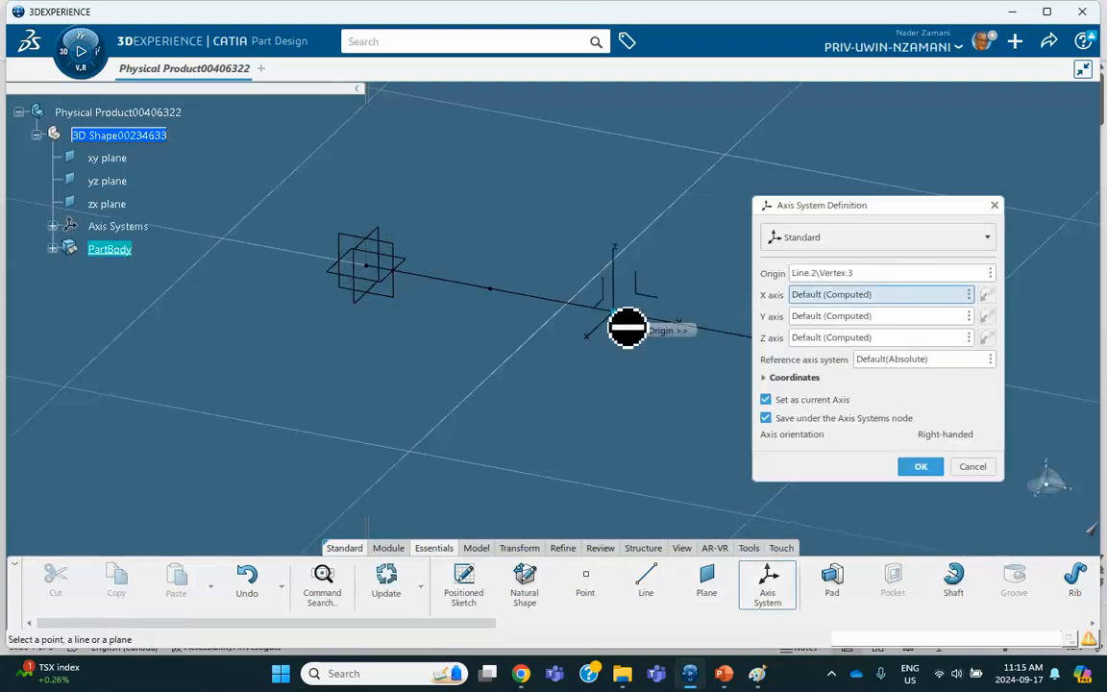
left_click(916, 467)
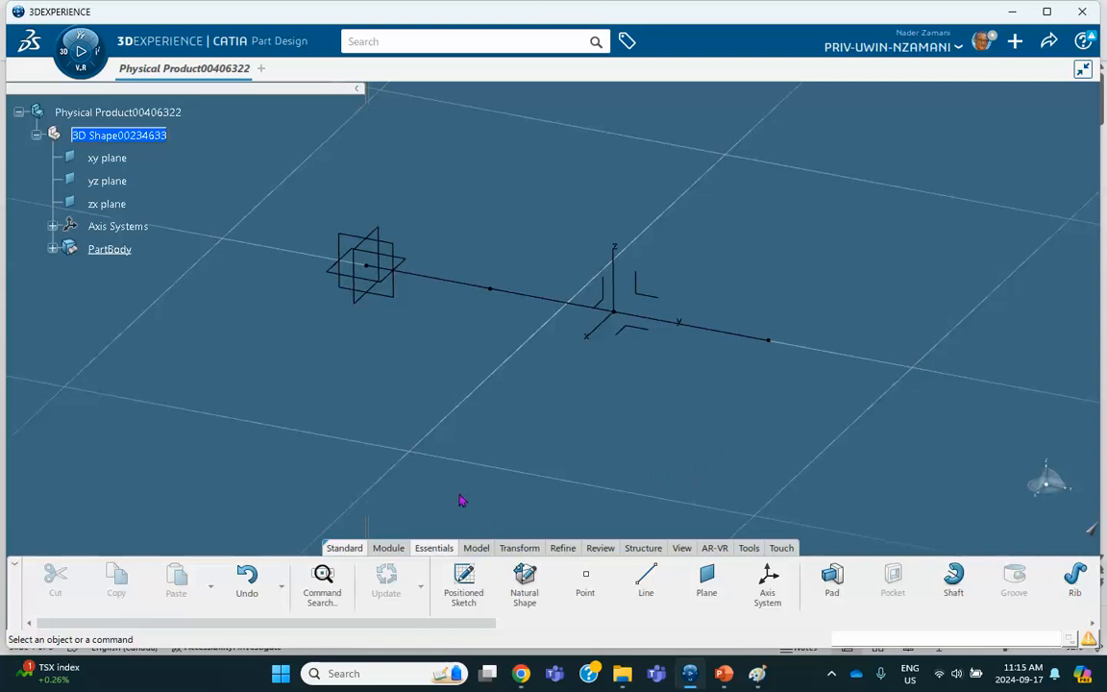
- Create a core material named "steel tut 13" with only the Simulation Domain enabled
left_click(749, 548)
left_click(1032, 584)
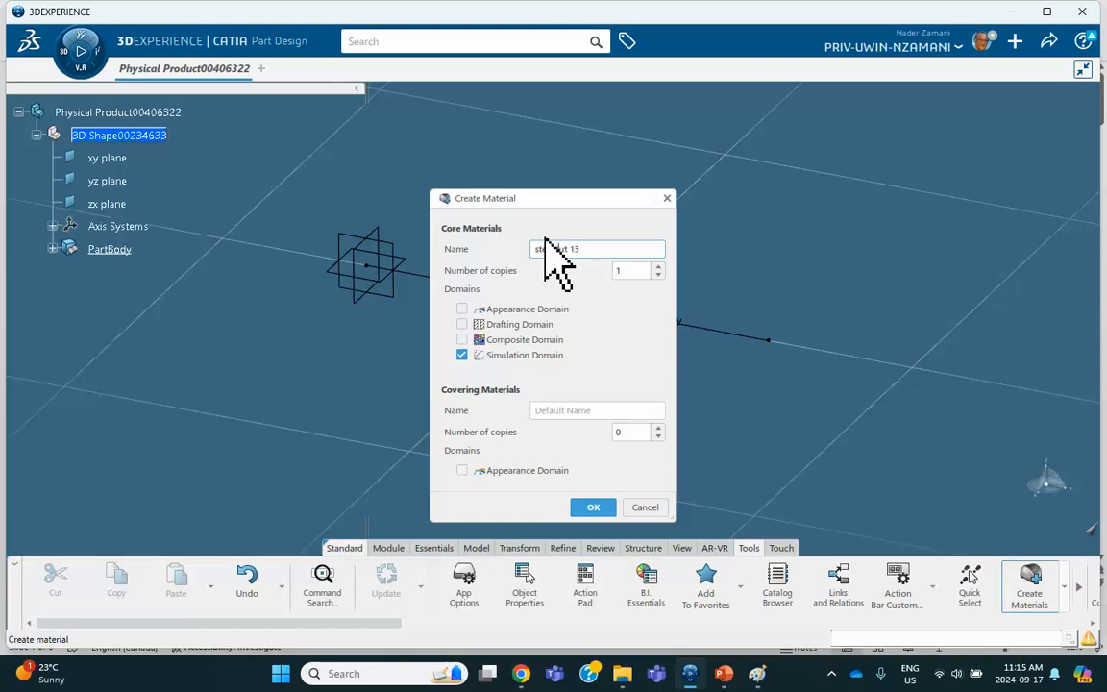
left_click(593, 508)
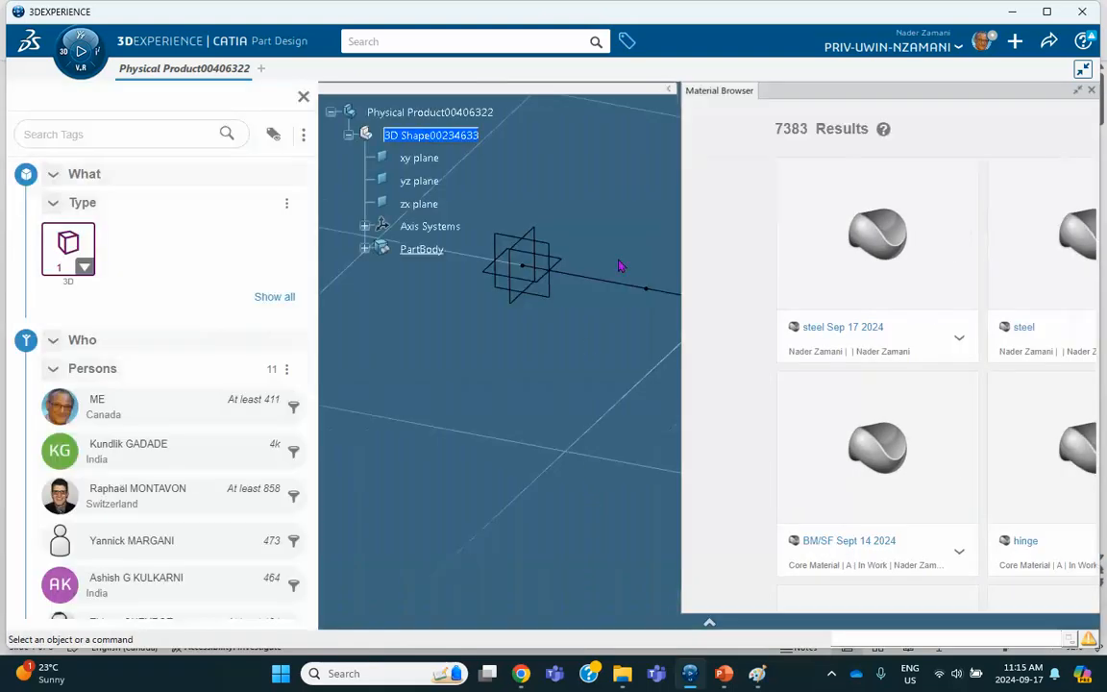
- Apply the steel tut 13 material to the physical product and close the material browser
left_click(303, 99)
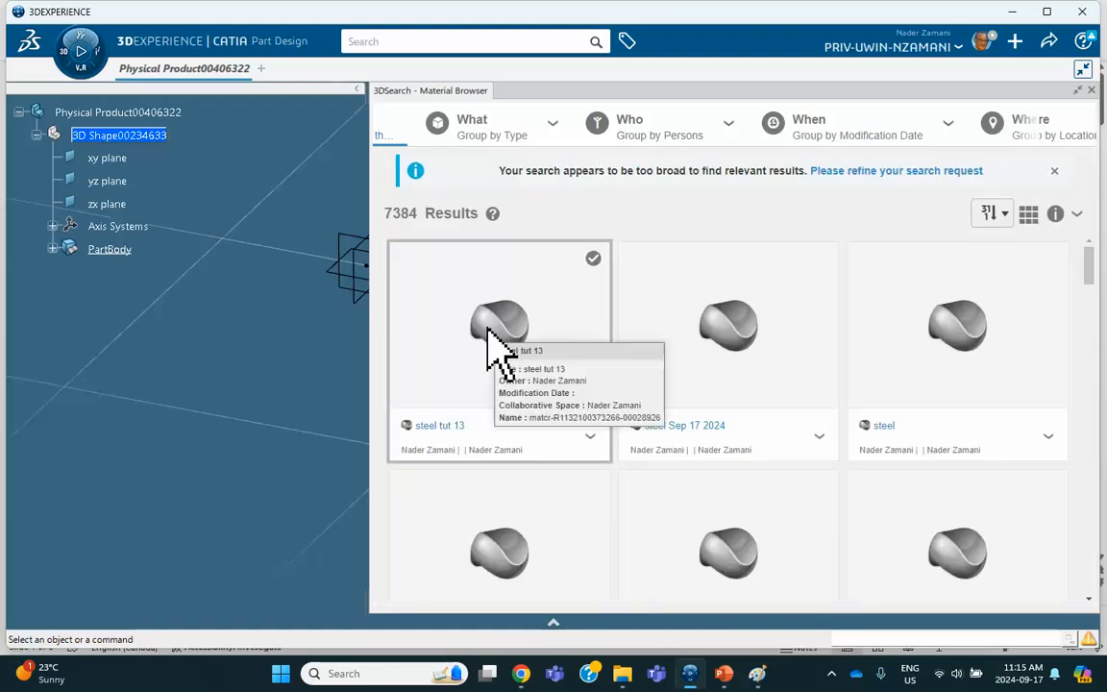
left_click(493, 350)
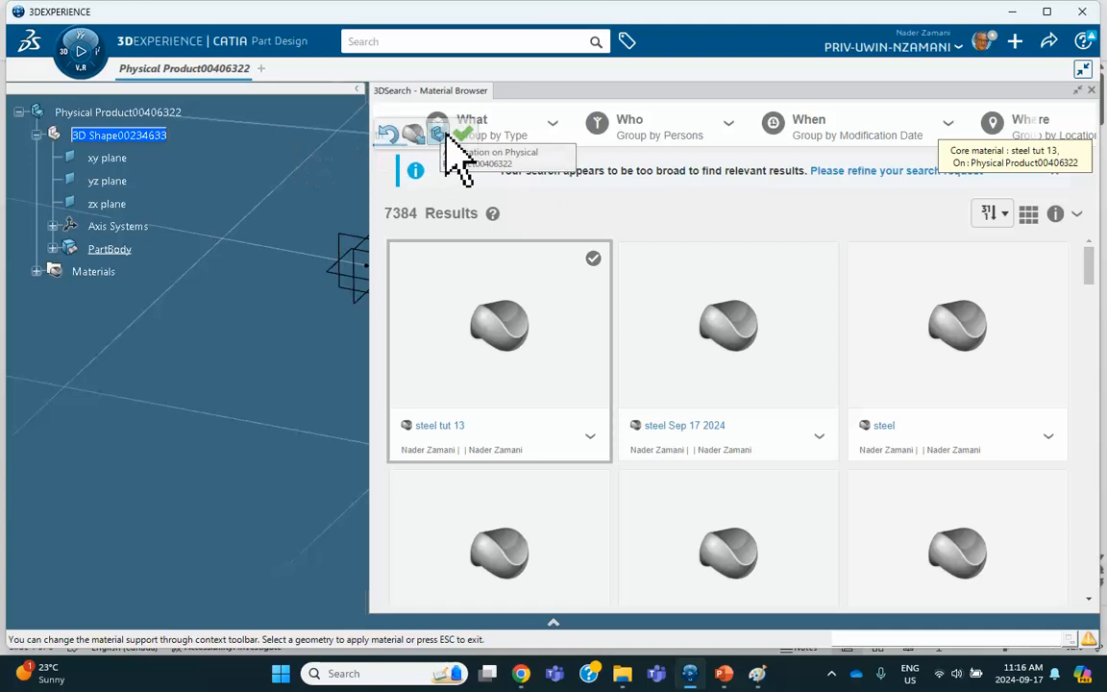
left_click(458, 139)
left_click(1092, 90)
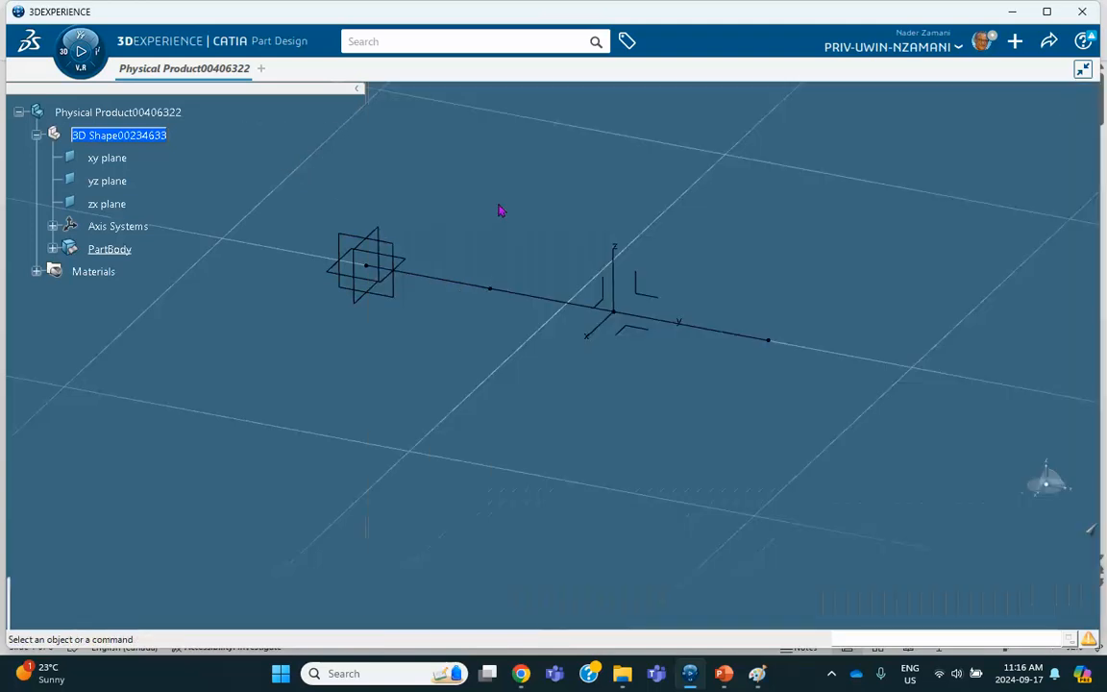
- Open the simulation domain definition of the steel tut 13 material from the model tree
left_click(37, 271)
left_click(142, 298)
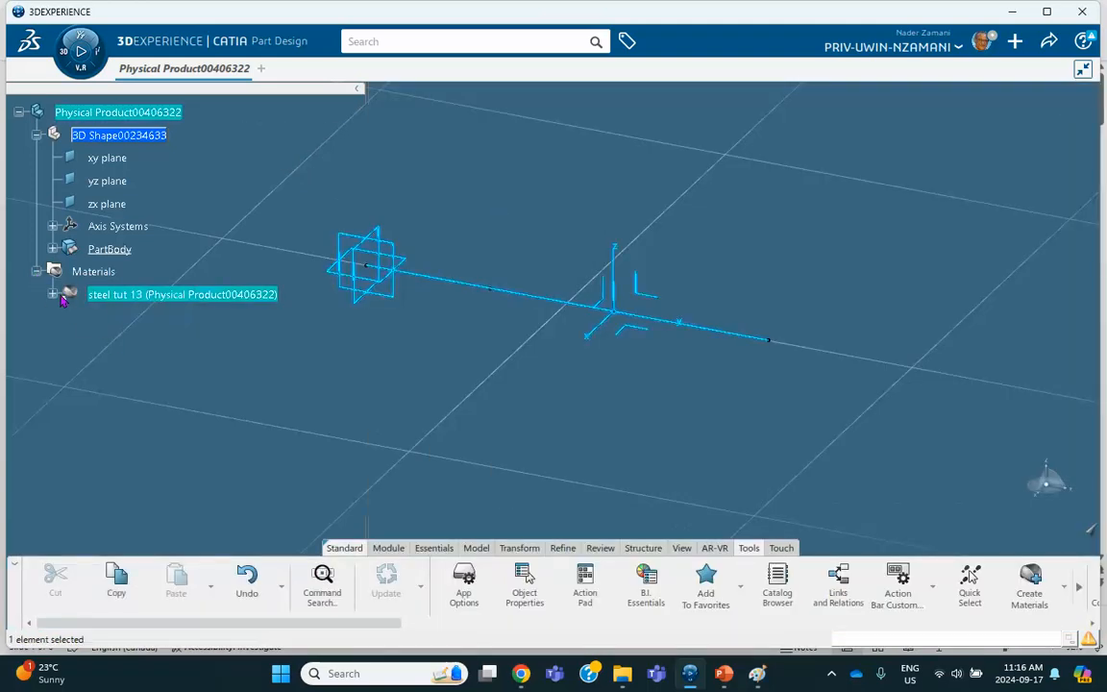
left_click(53, 294)
left_click(134, 318)
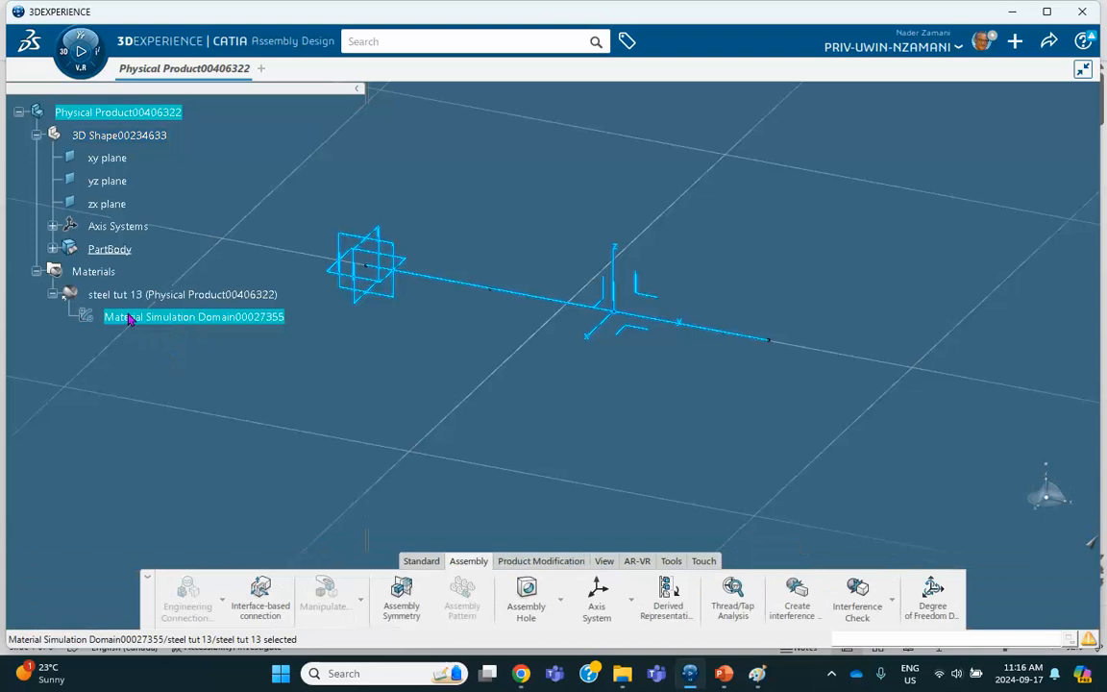
double_click(140, 318)
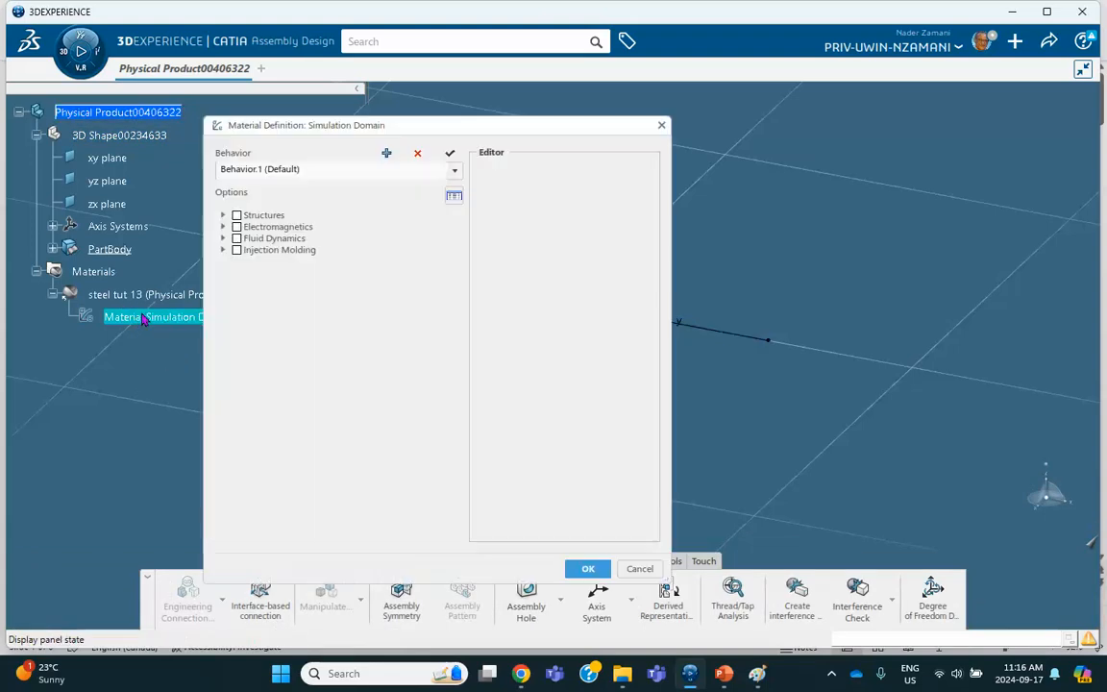
- Define isotropic elastic behavior for the material with a Young's modulus of 2.9e+007 psi and a Poisson's ratio
left_click(223, 215)
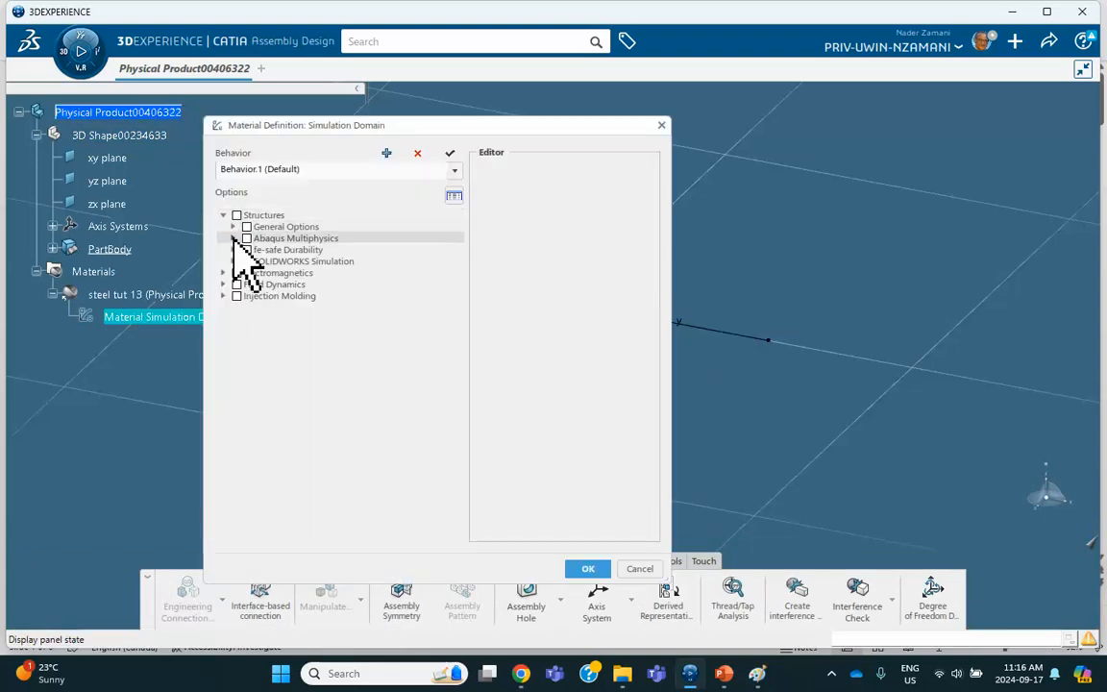
left_click(232, 238)
left_click(243, 250)
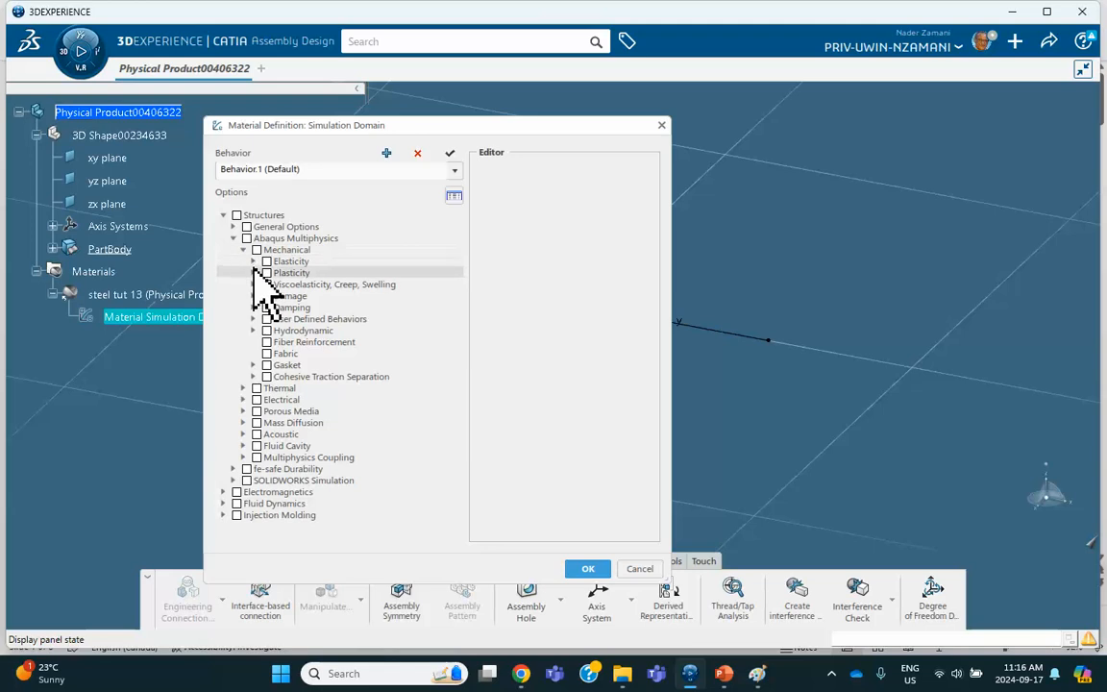
left_click(254, 262)
left_click(293, 273)
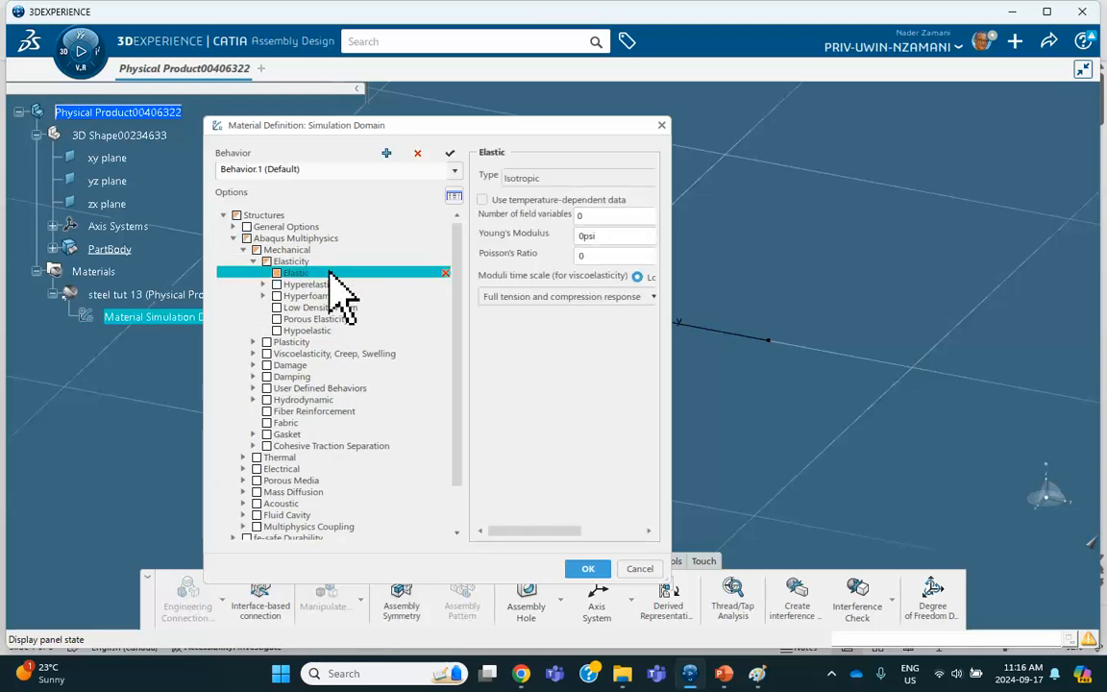
double_click(612, 237)
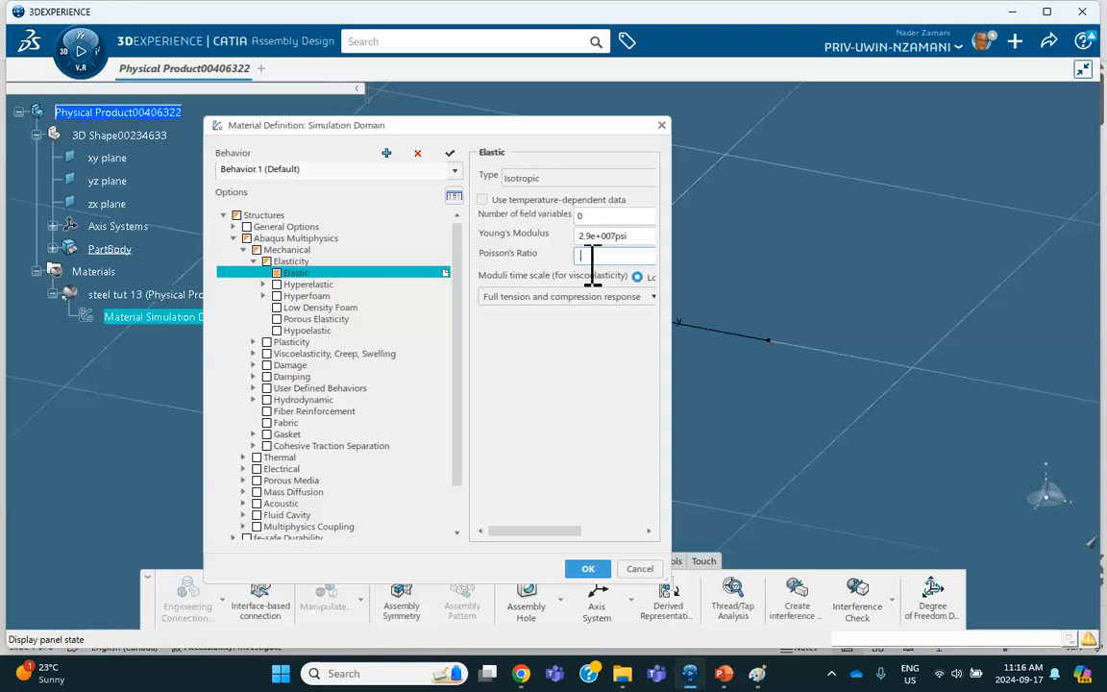
left_click(586, 568)
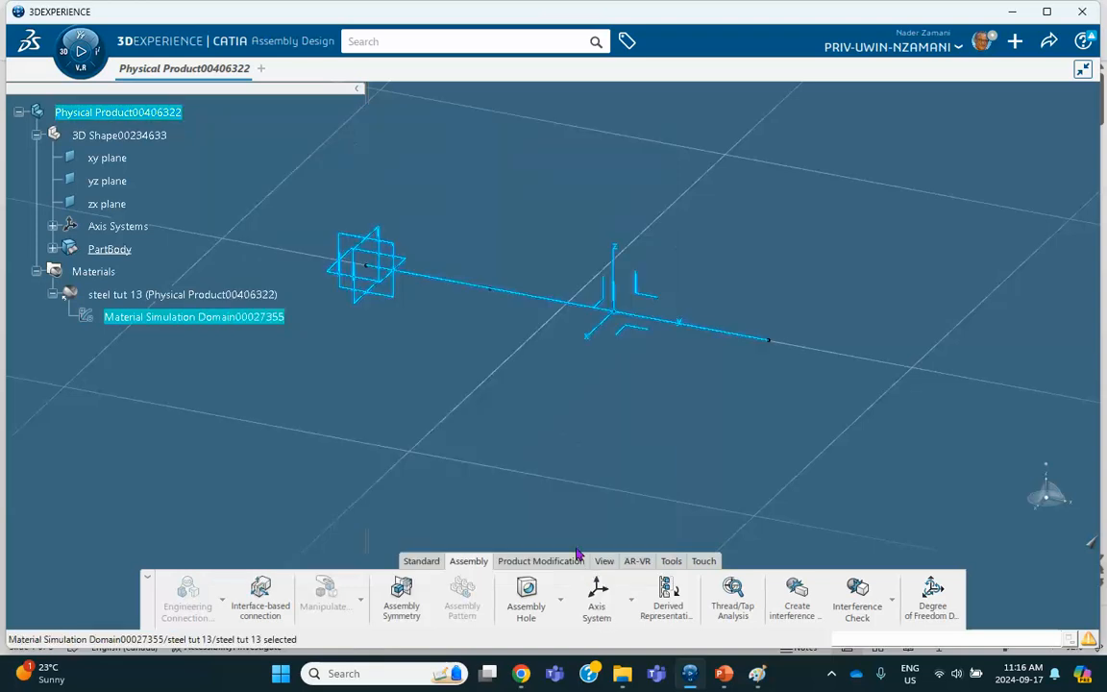
left_click(437, 466)
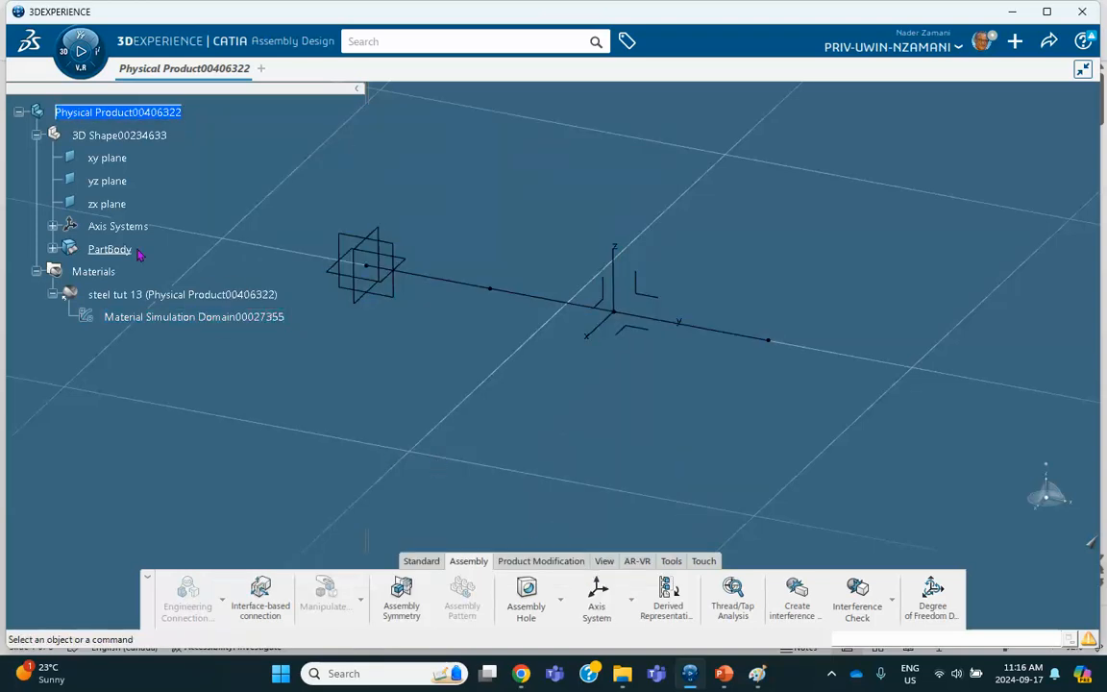
- Switch to the Structural Model Creation app and create a finite element model of the physical product
left_click(67, 60)
left_click(116, 327)
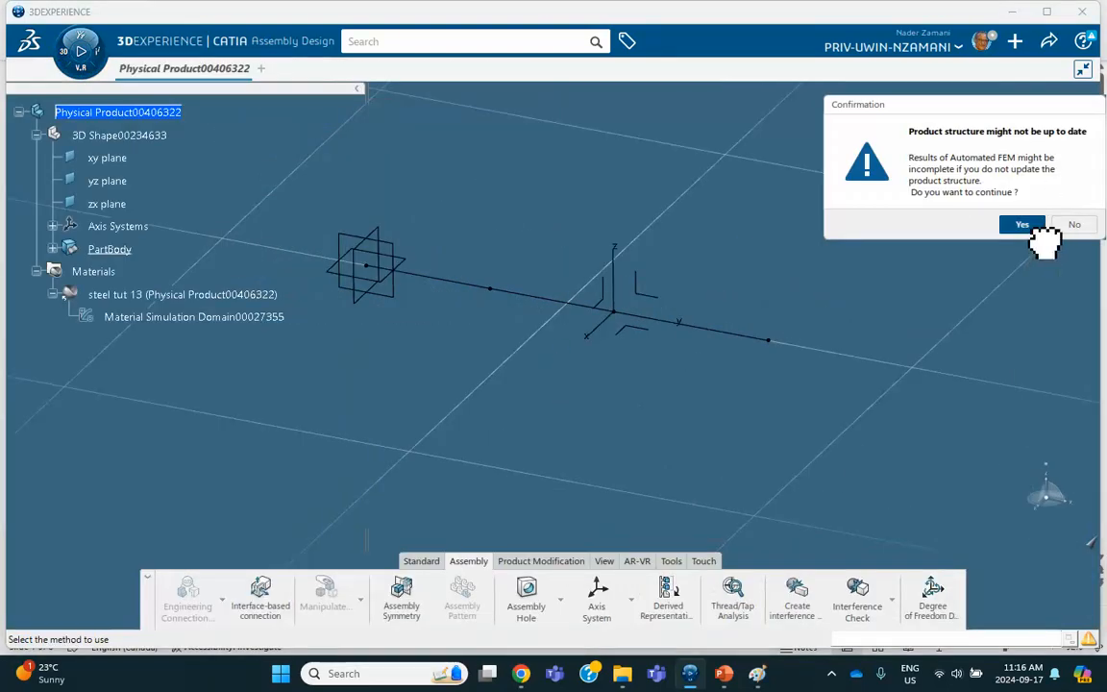
left_click(1026, 227)
left_click(663, 310)
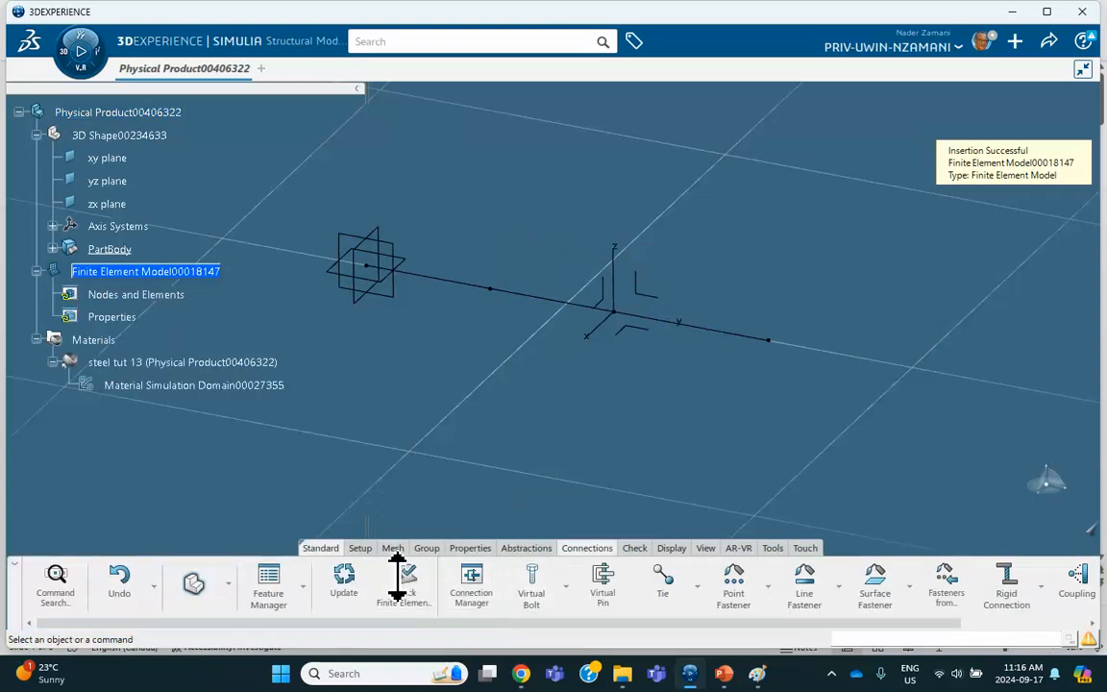
- Create a linear beam mesh on the first line with a 1 ft mesh size and 0.005 ft absolute sag
left_click(393, 549)
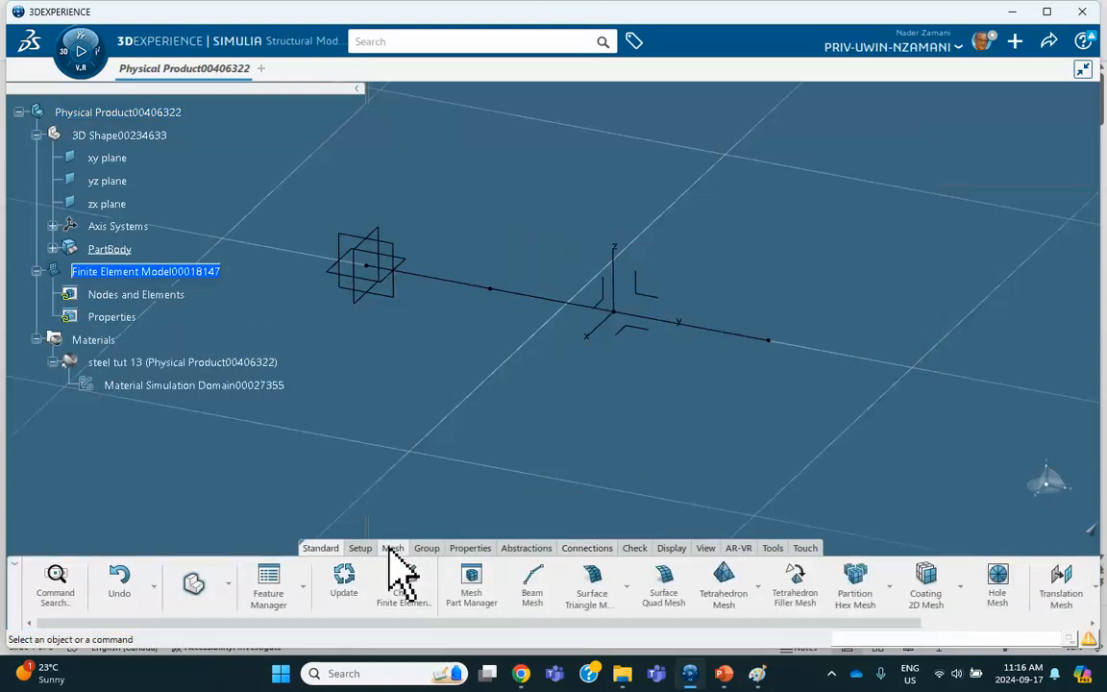
left_click(532, 581)
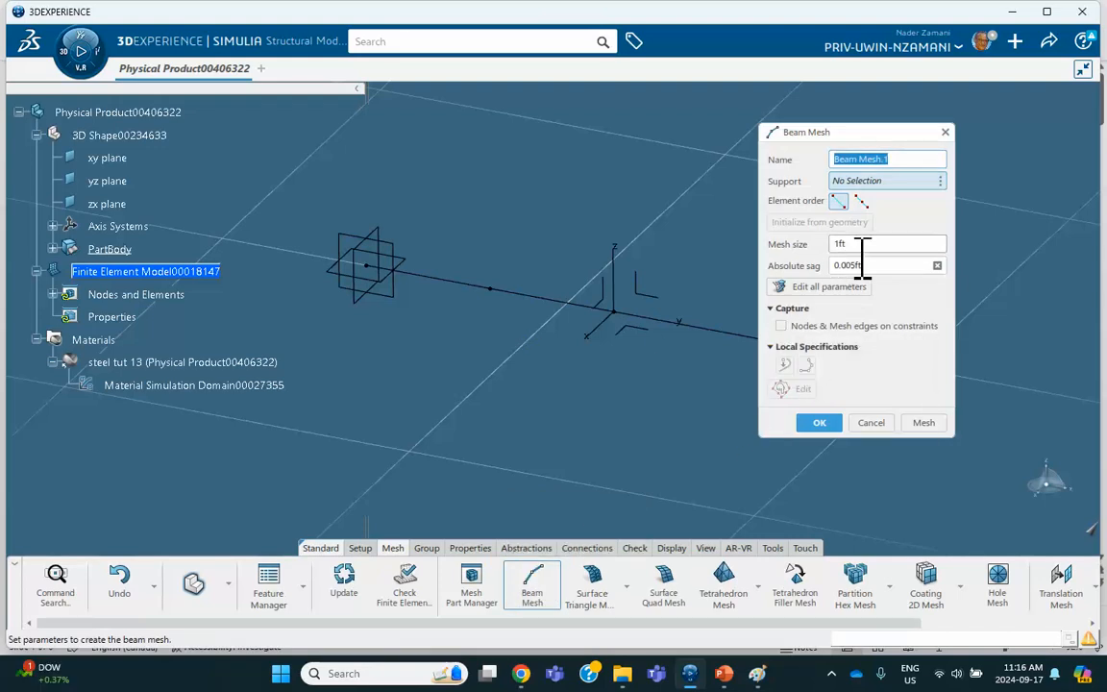
left_click(423, 278)
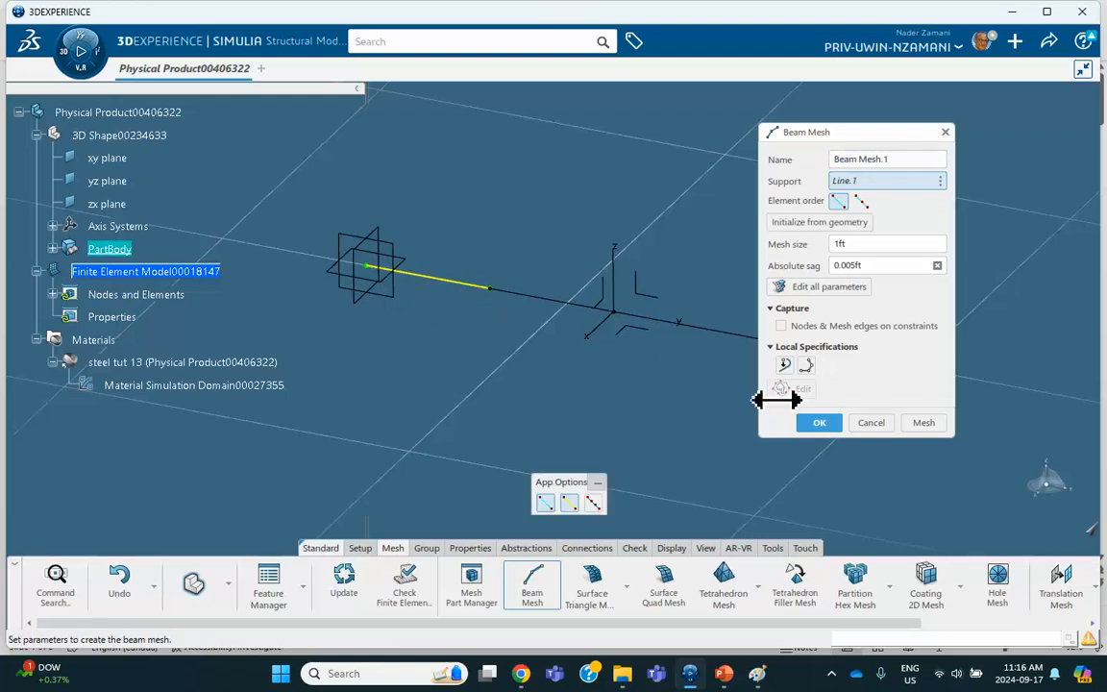
left_click(926, 424)
left_click(820, 423)
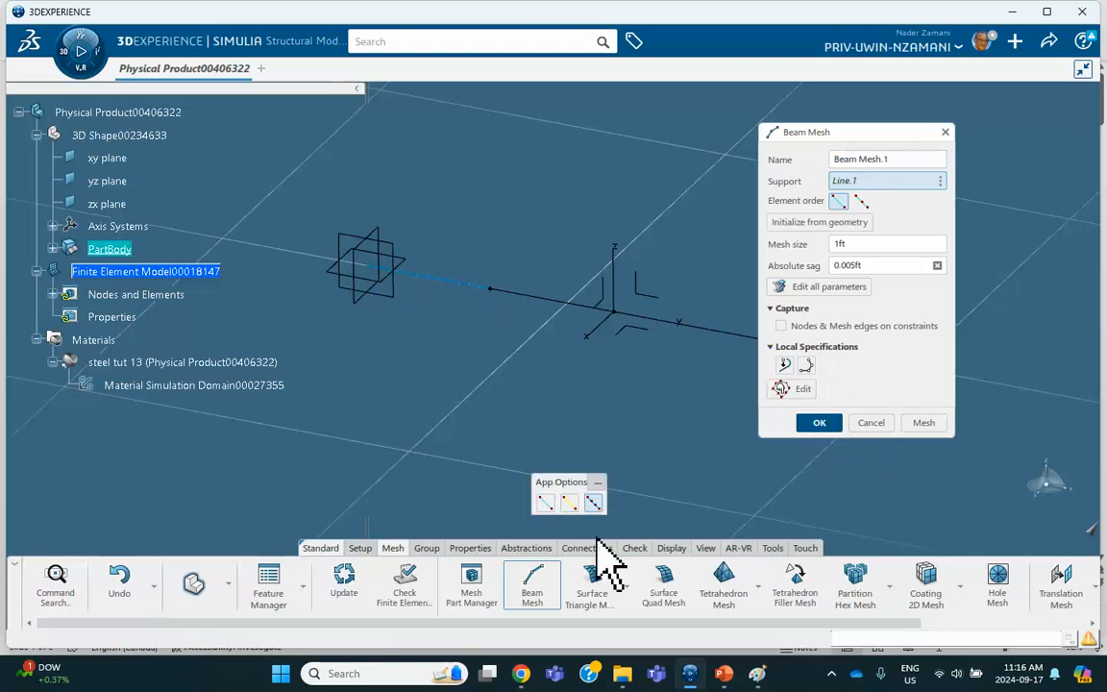
- Create separate linear beam meshes with a 1 ft mesh size on the second and third lines
left_click(539, 596)
left_click(563, 305)
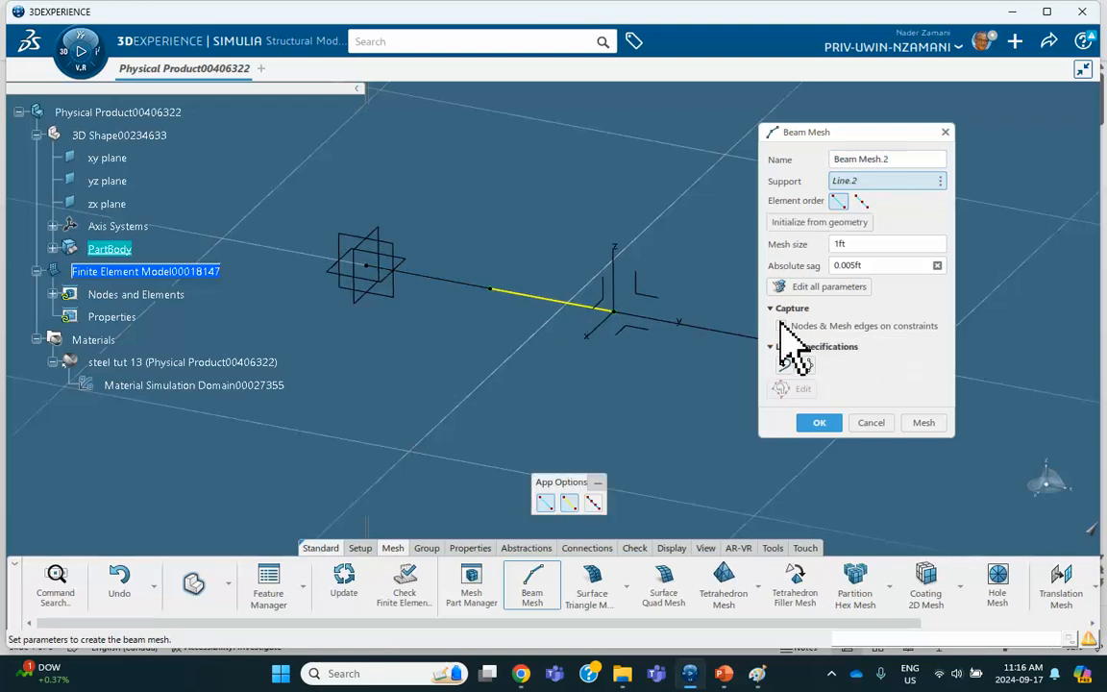
left_click(819, 424)
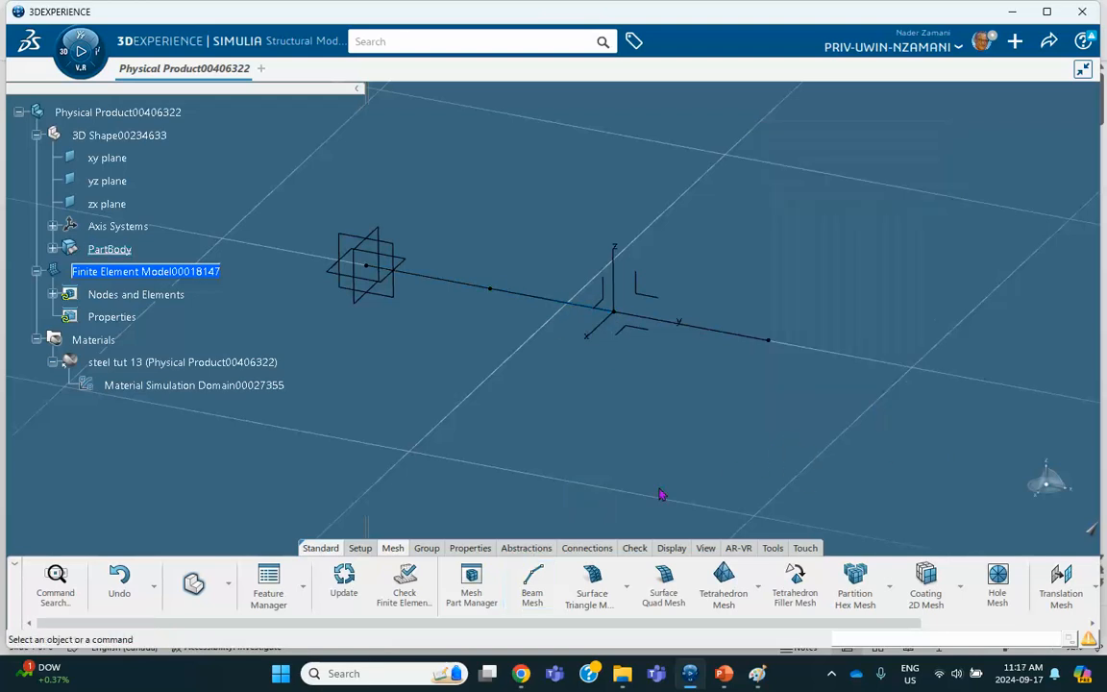
left_click(535, 591)
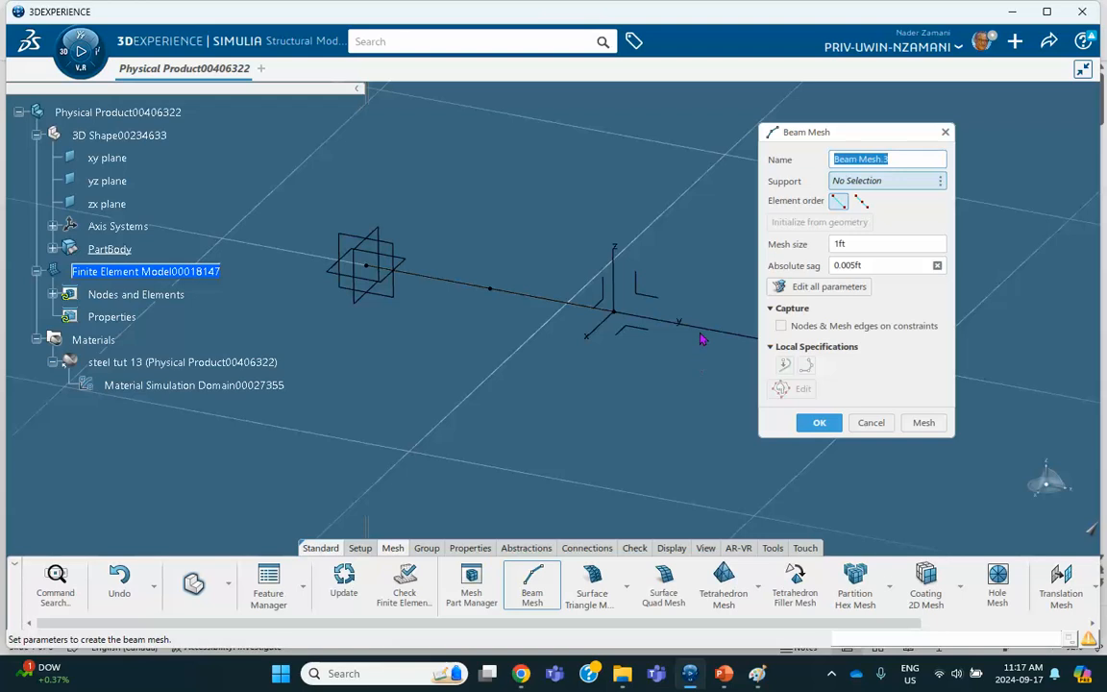
left_click(726, 336)
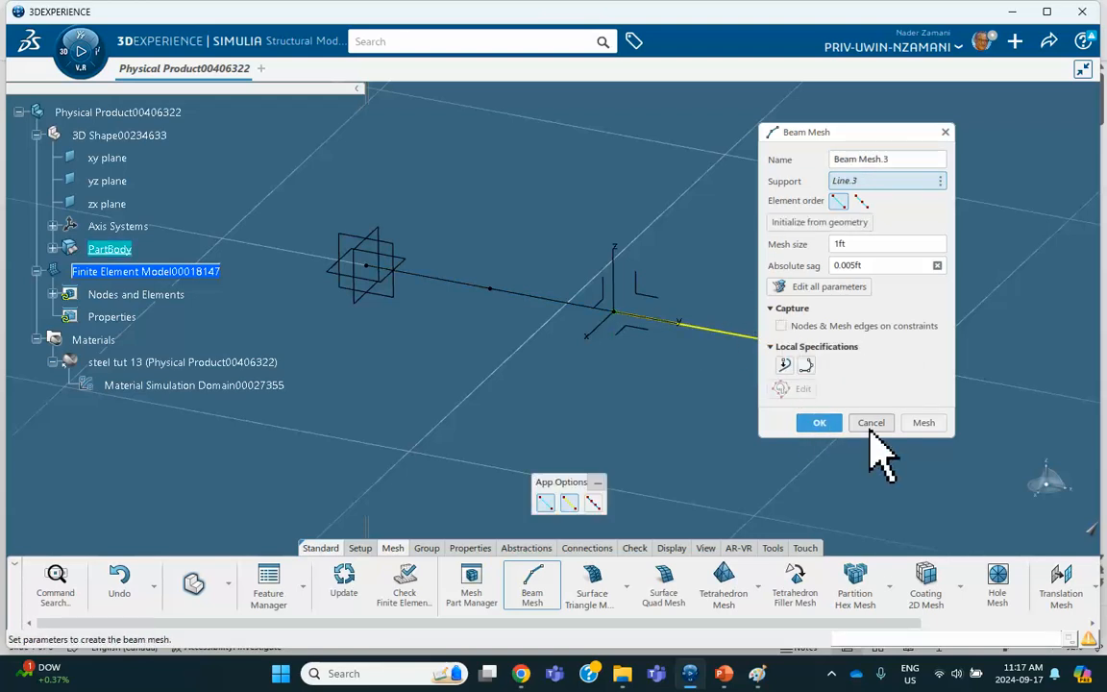
left_click(819, 423)
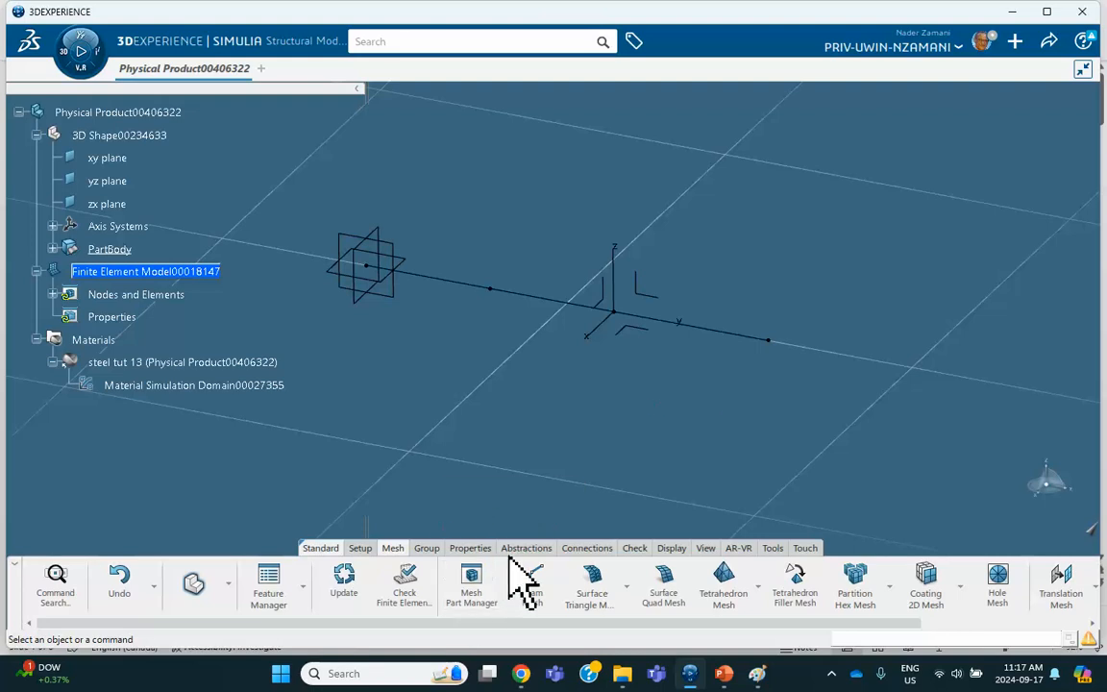
- Create a circular beam profile with a radius of 2.486 in, looking up the radius on the second slide of the PowerPoint presentation
left_click(468, 549)
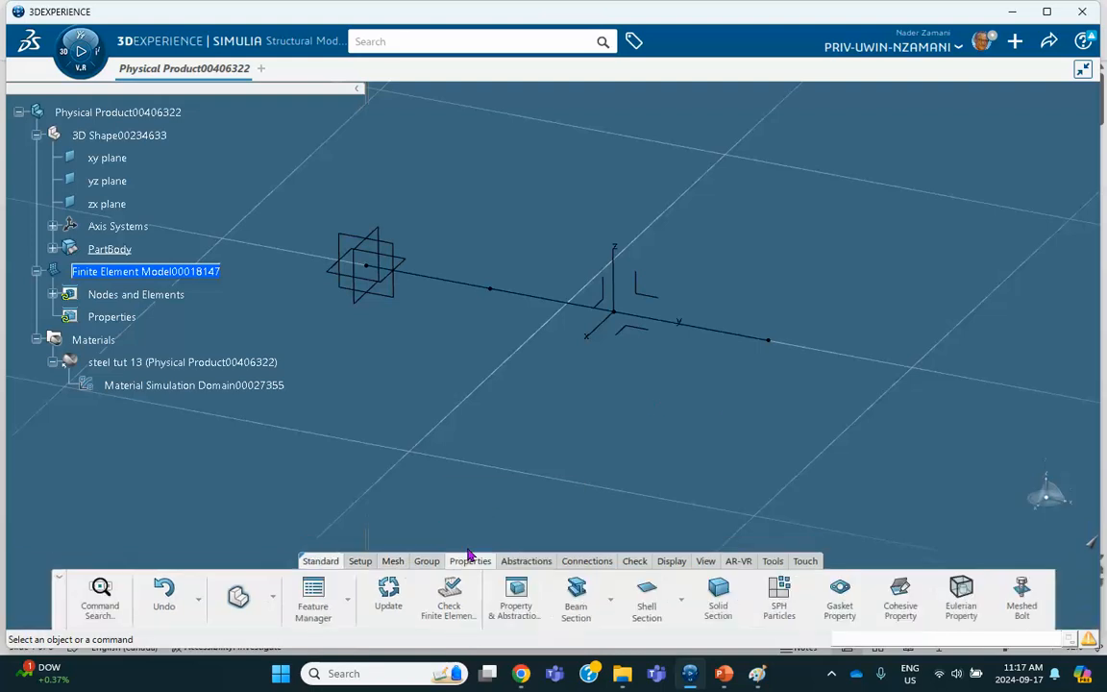
mouse_move(611, 602)
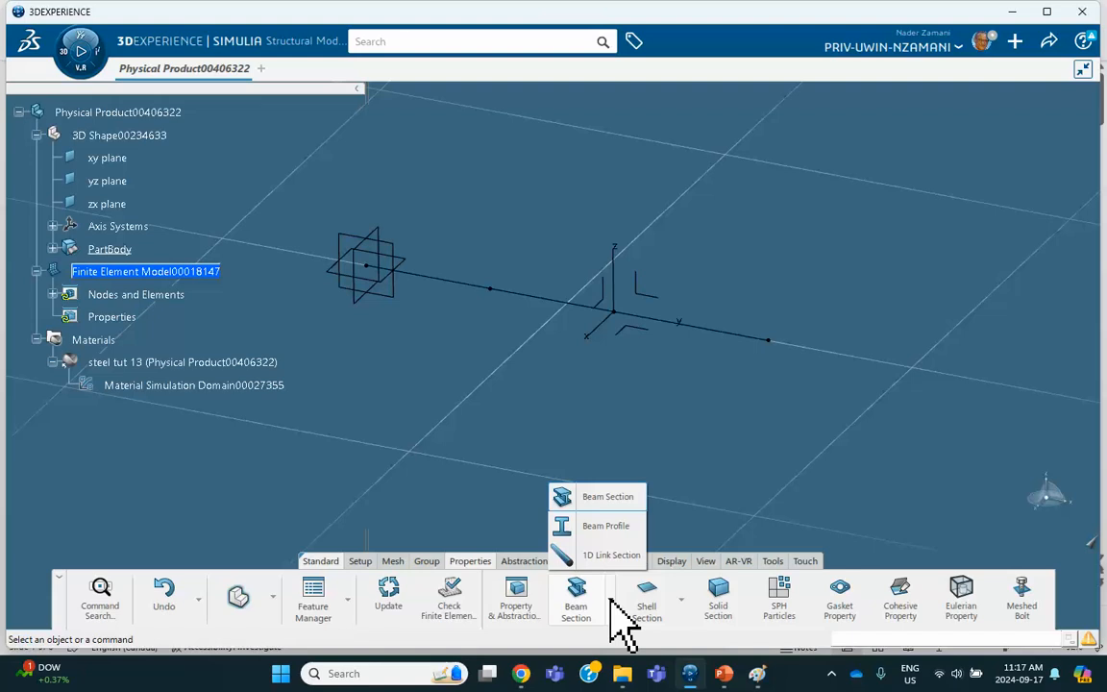
left_click(609, 527)
left_click(820, 177)
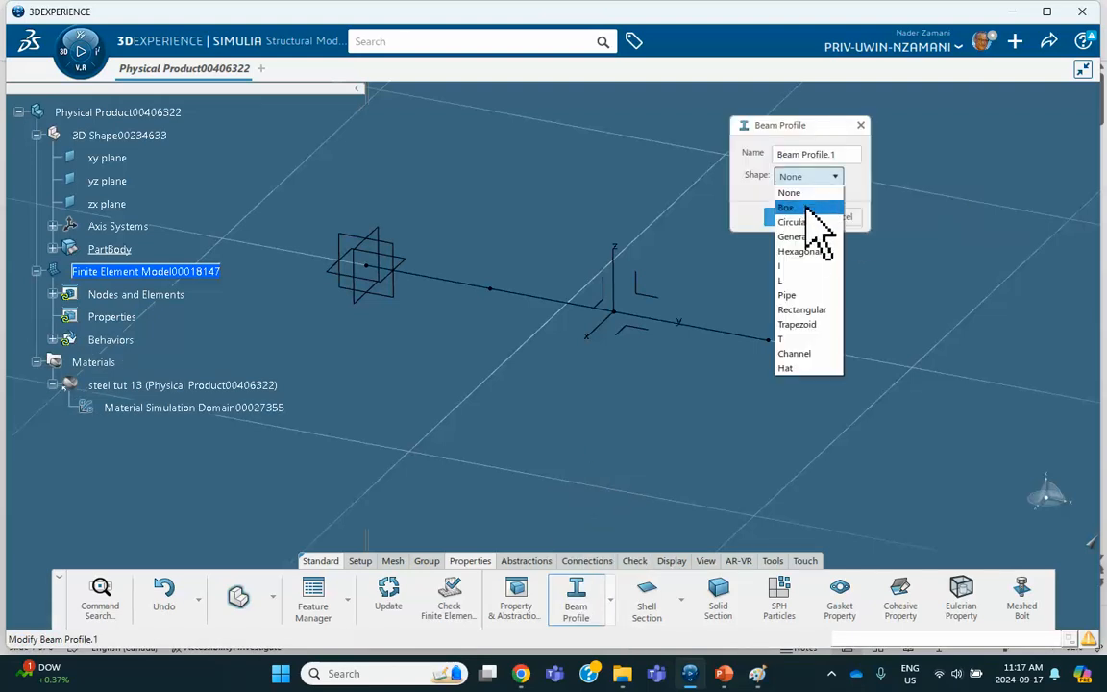
left_click(814, 213)
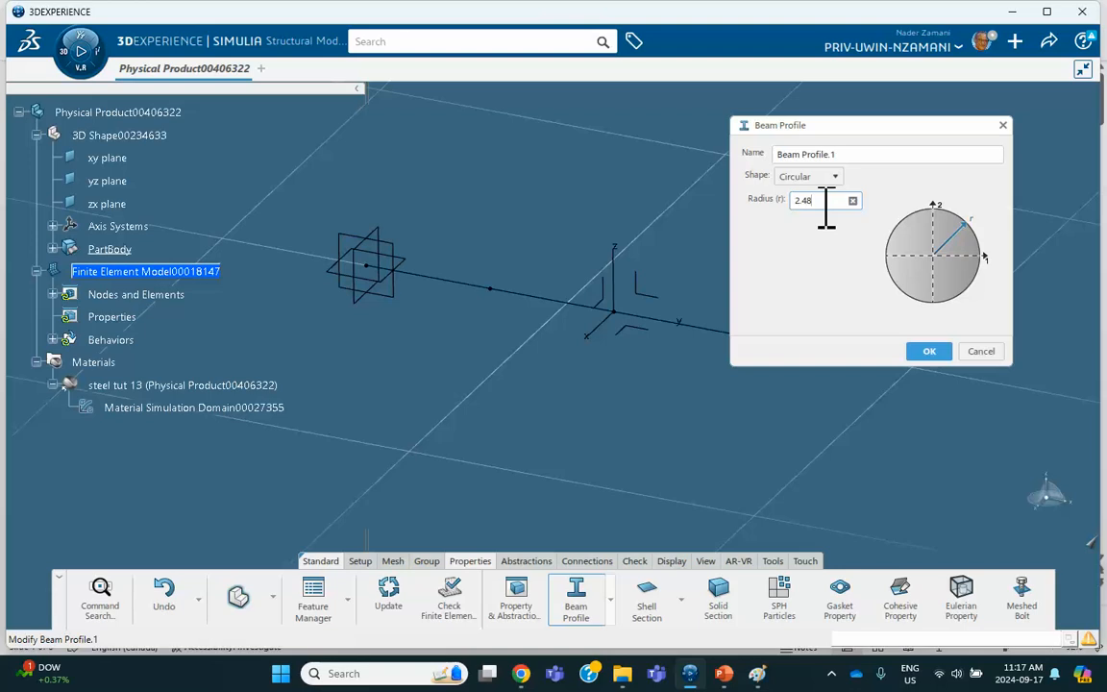
left_click(716, 670)
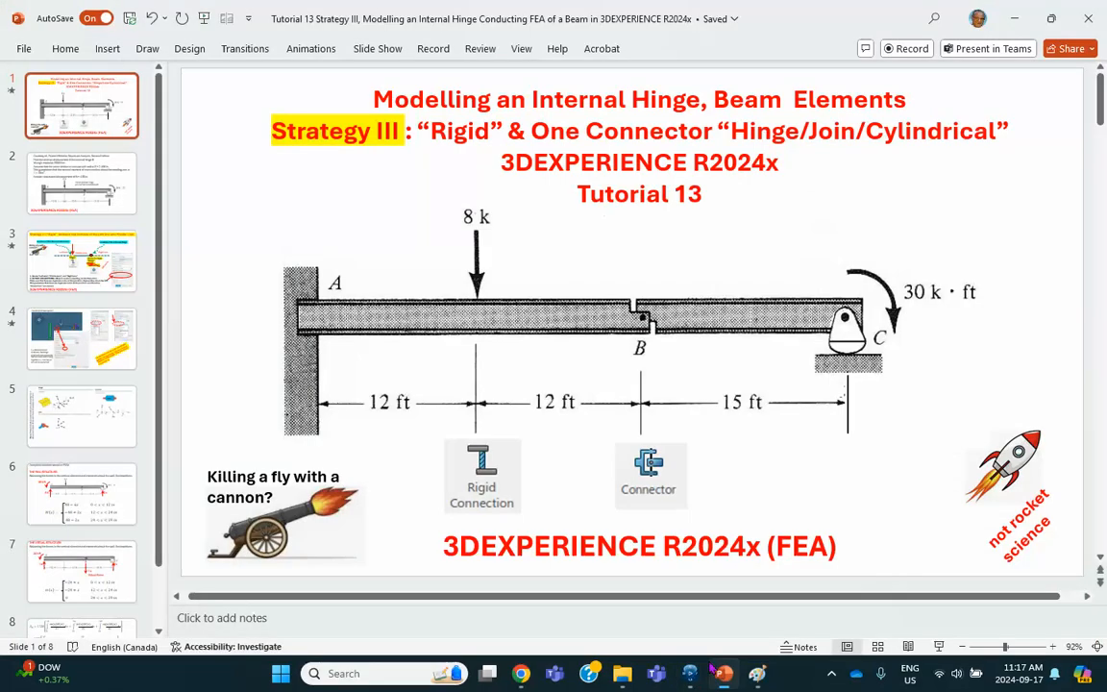
left_click(96, 183)
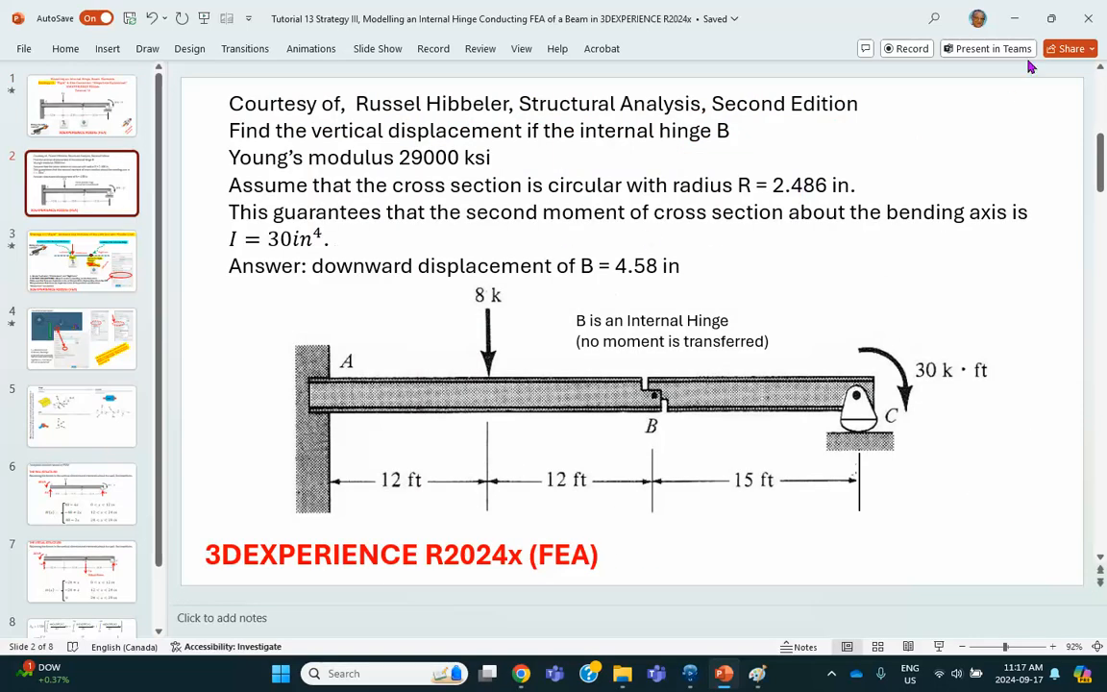
left_click(690, 672)
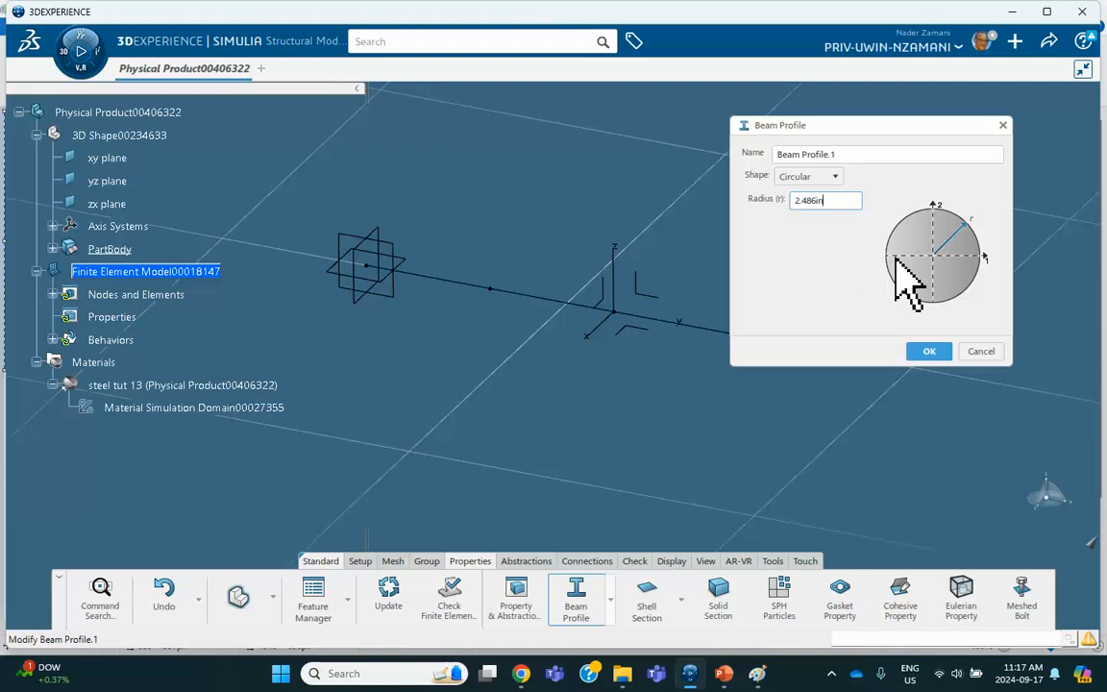
left_click(935, 351)
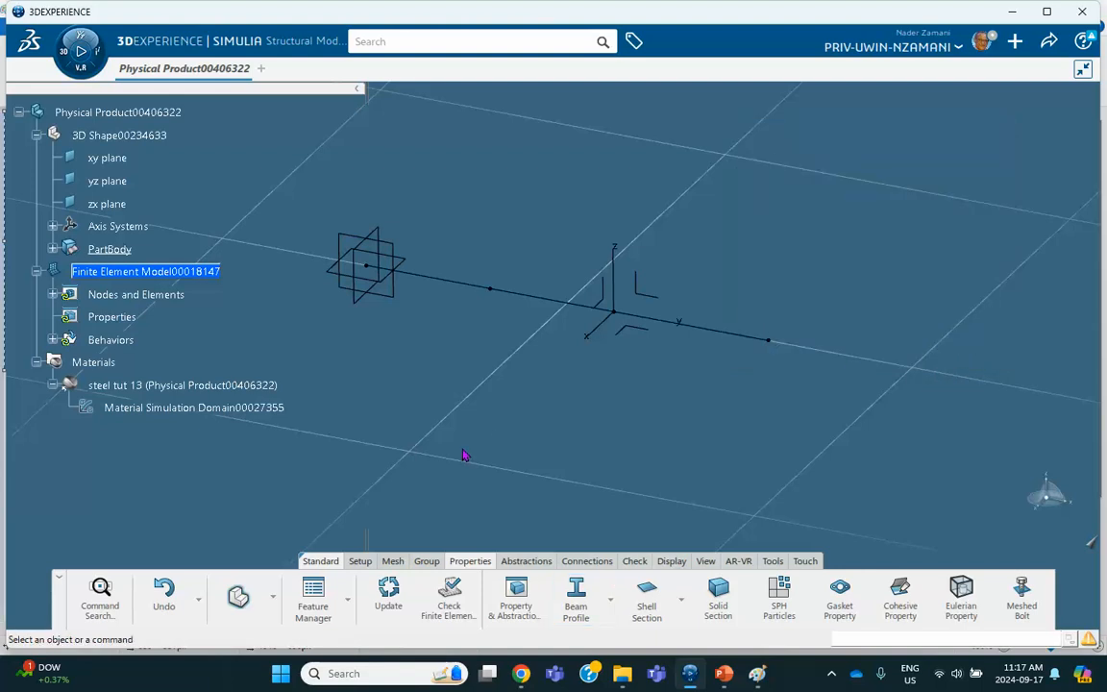
- Create a beam section on all three lines with the circular beam profile and the Align to geometry orientation
left_click(609, 598)
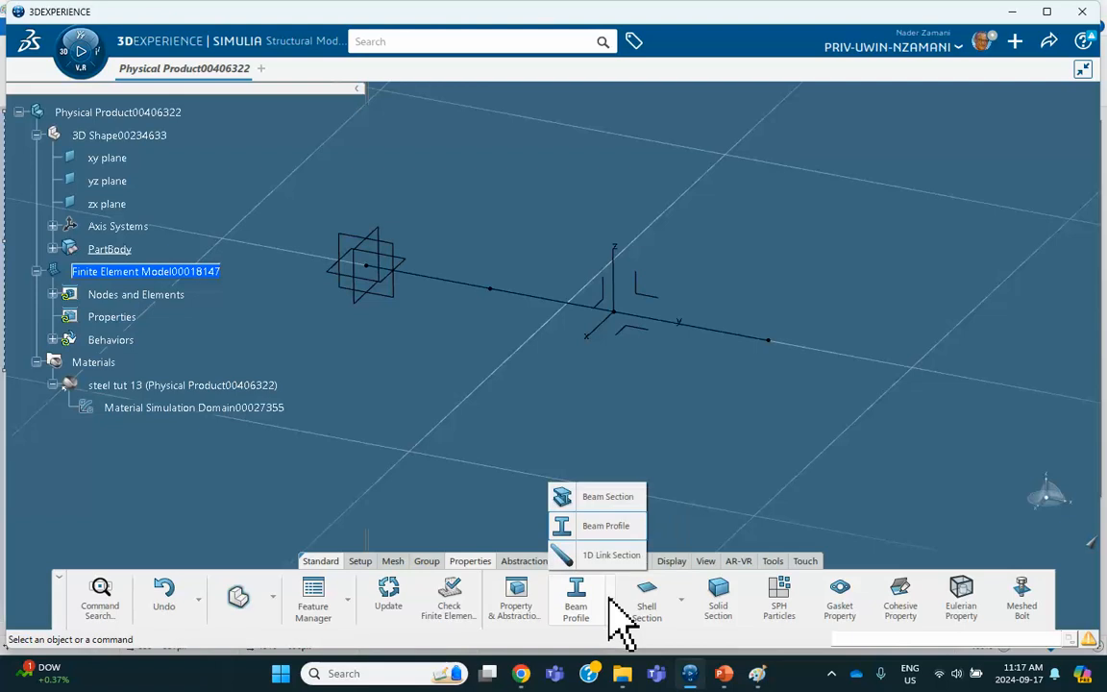
left_click(607, 497)
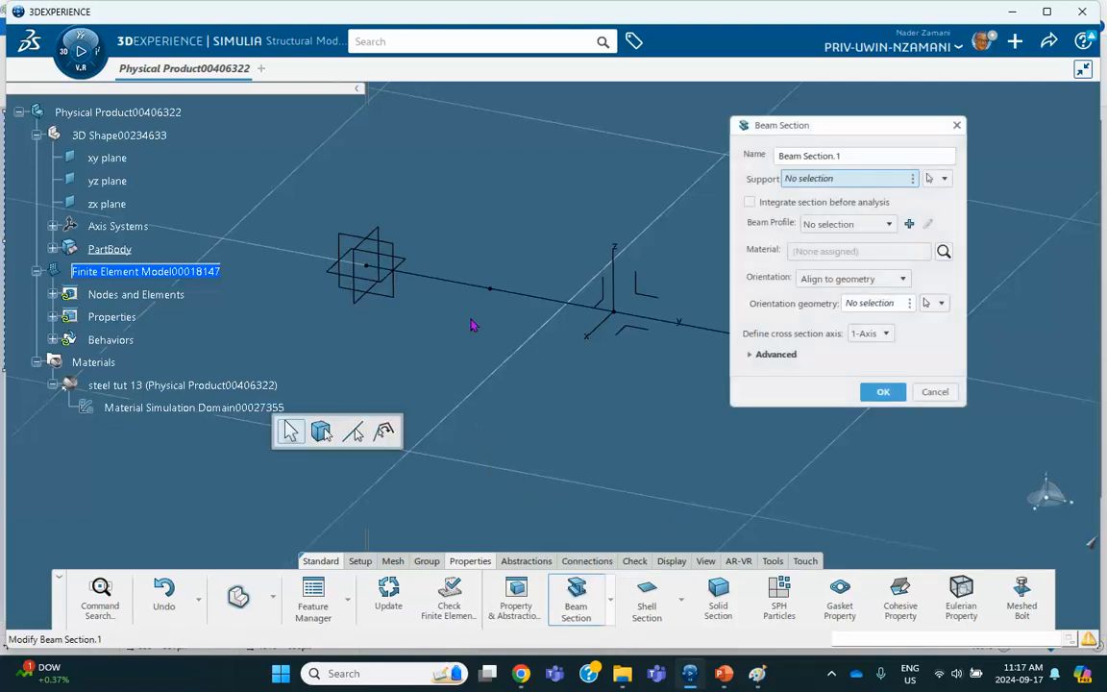
left_click(459, 283)
left_click(544, 298)
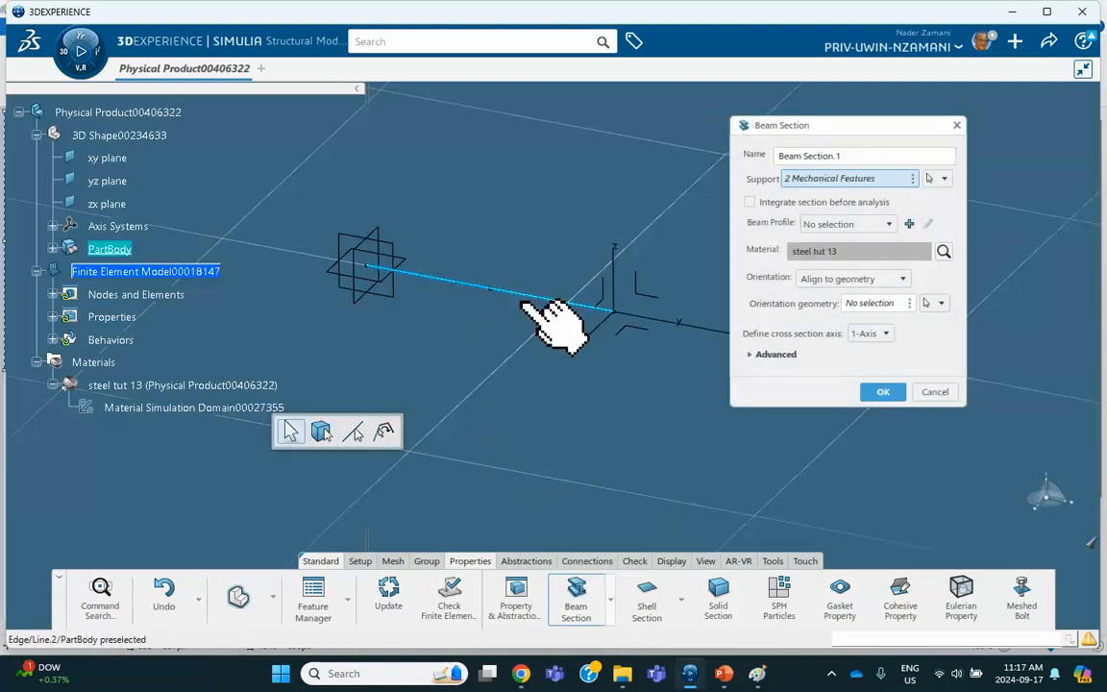
left_click(730, 333)
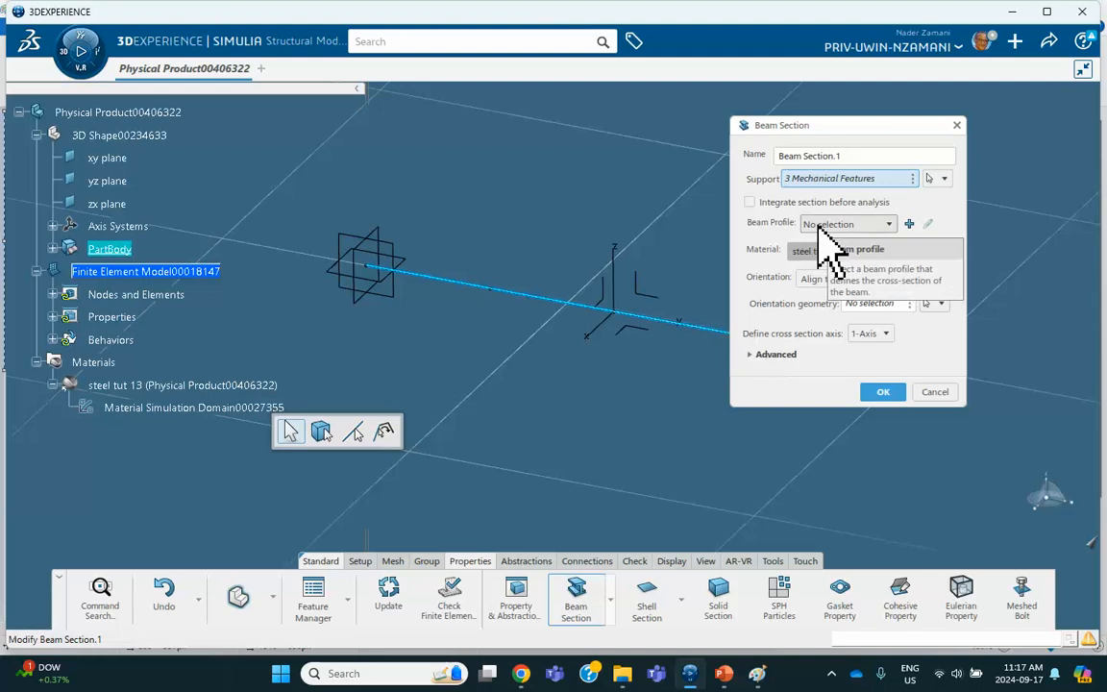
left_click(828, 228)
left_click(846, 241)
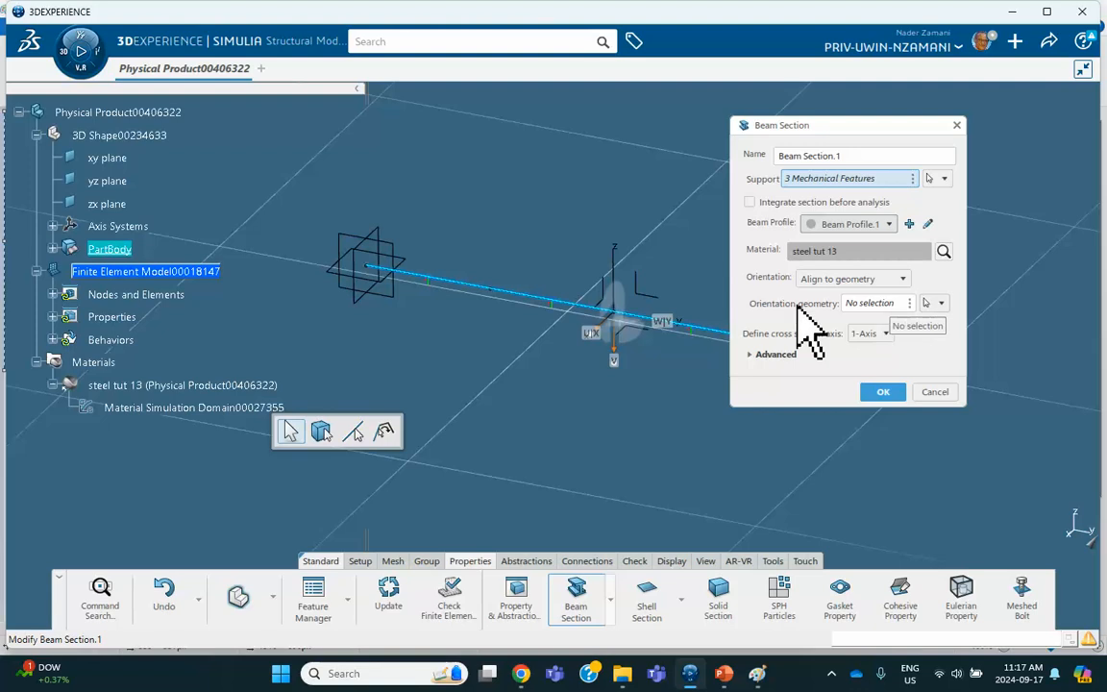
left_click(882, 392)
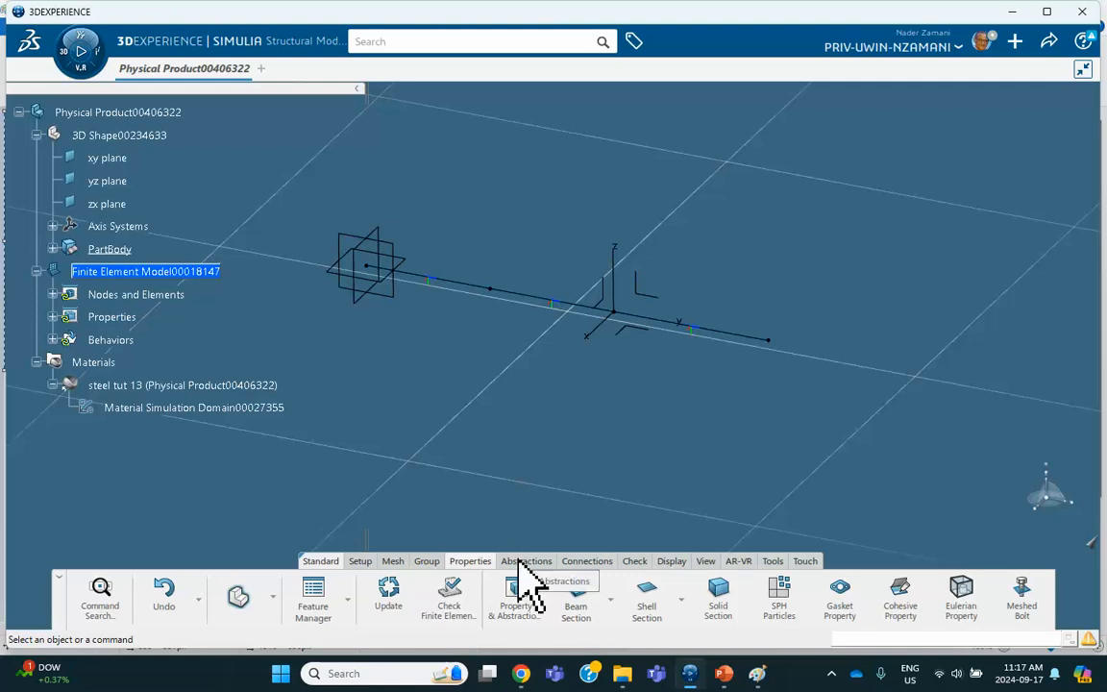
- Start a rigid connection, hide the second line, and use the first line's vertex at their junction as Support 1
left_click(584, 563)
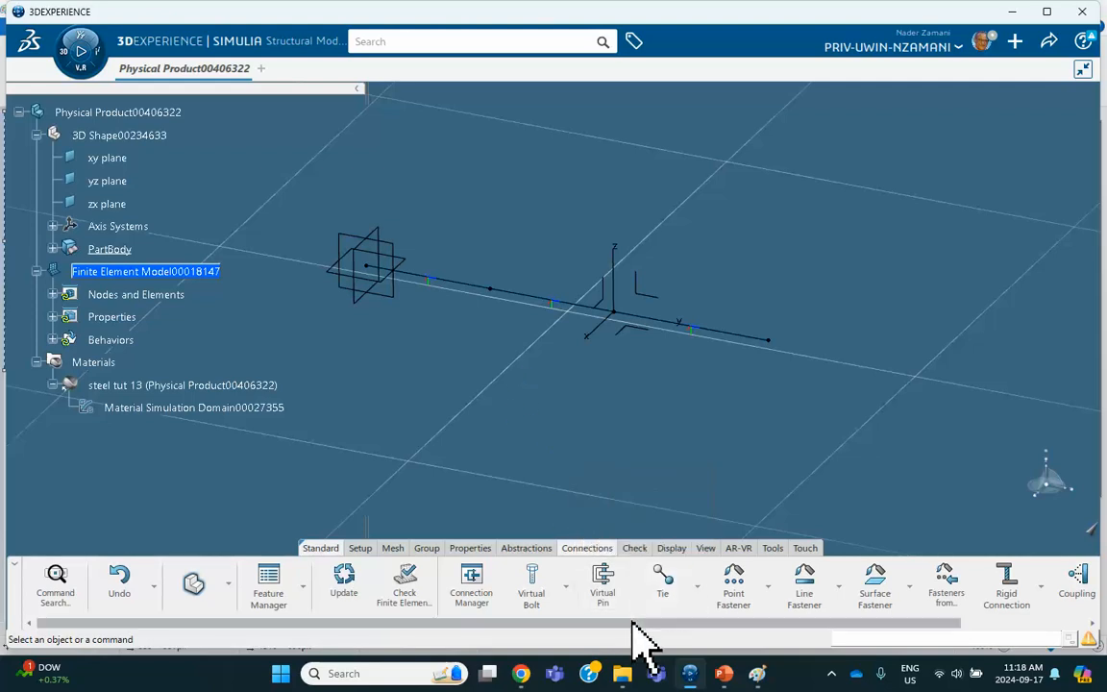
left_click_drag(661, 623, 886, 638)
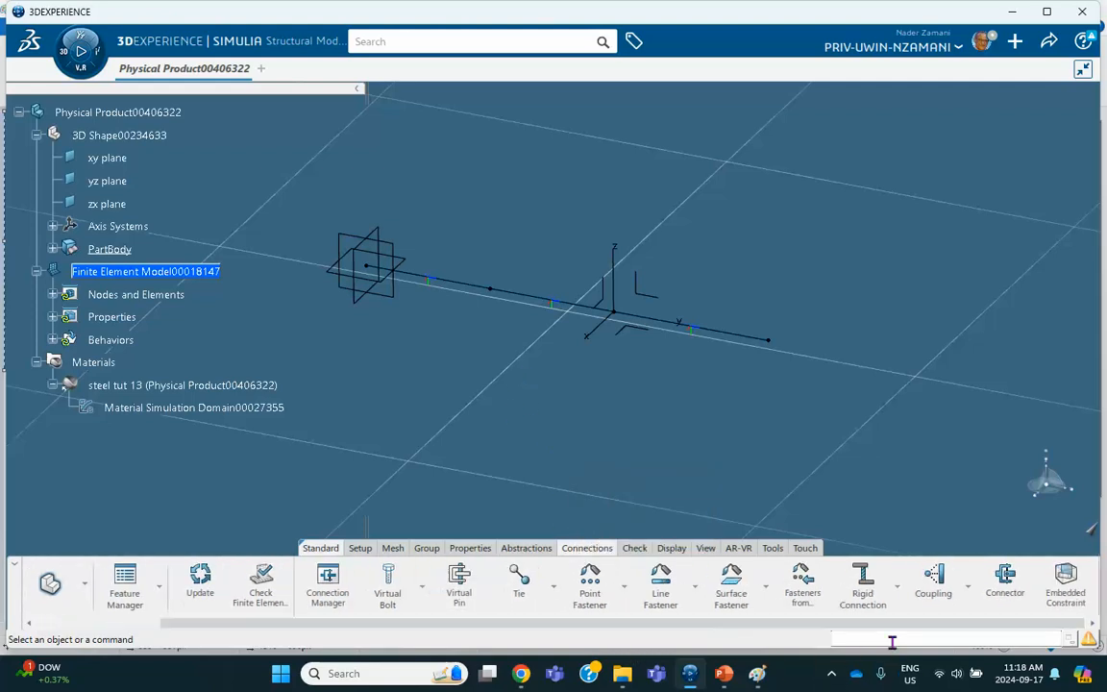
left_click(862, 582)
middle_click_drag(616, 402, 598, 355)
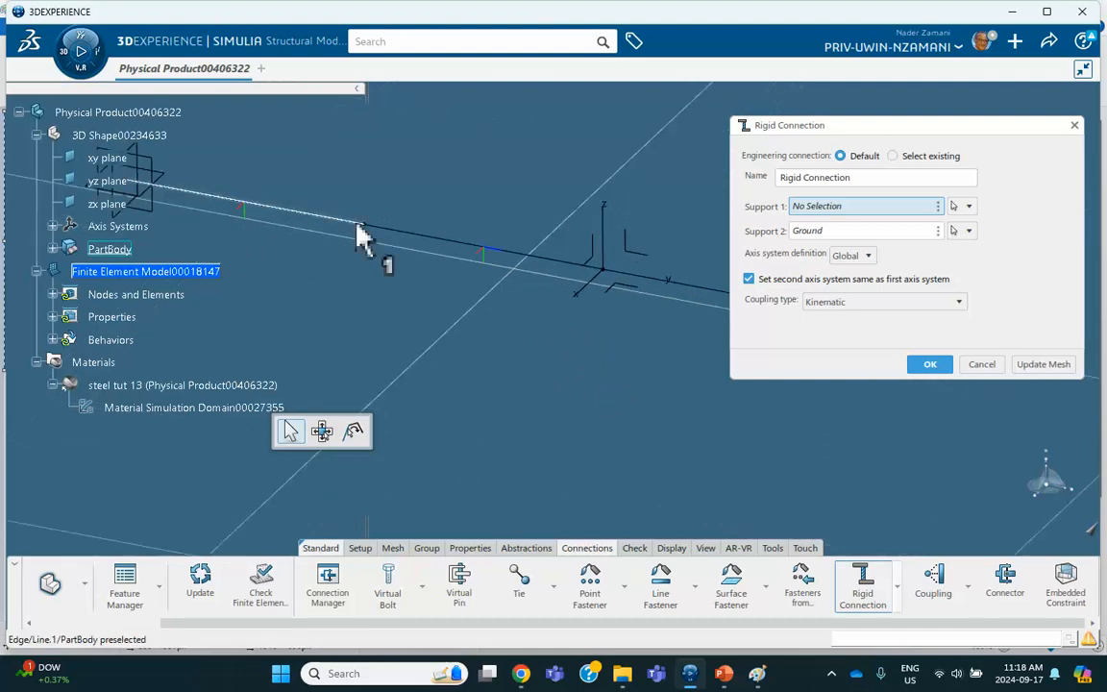
right_click(408, 233)
left_click(439, 288)
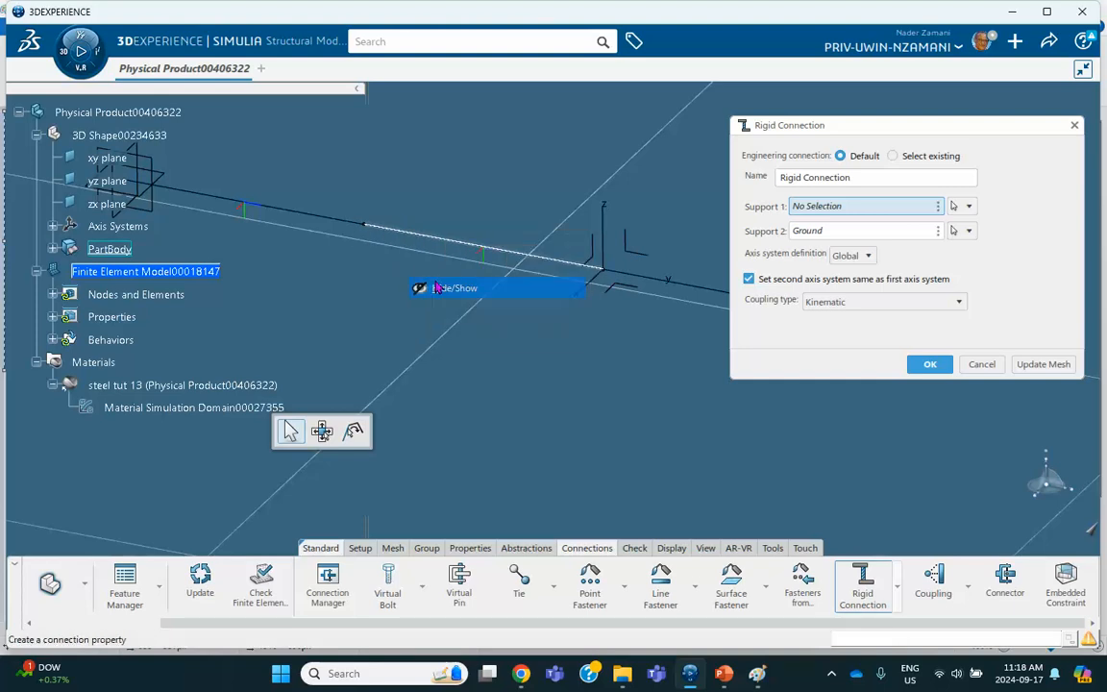
left_click(364, 232)
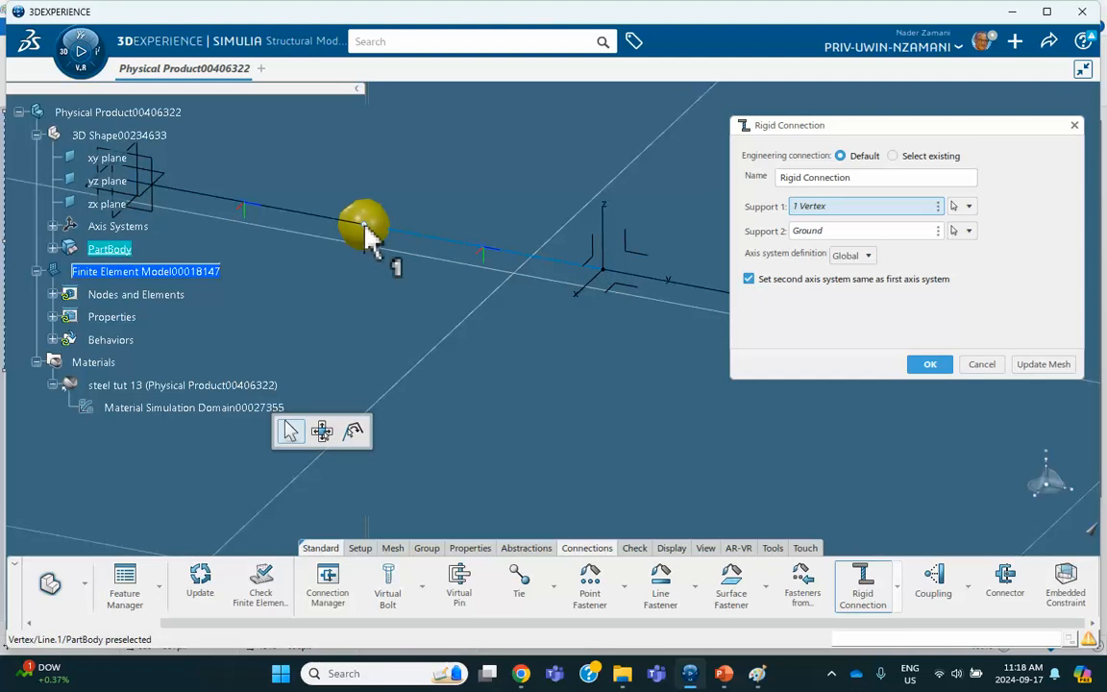
- Set Support 2 to the hidden second line's coincident vertex and create the rigid connection
left_click(820, 231)
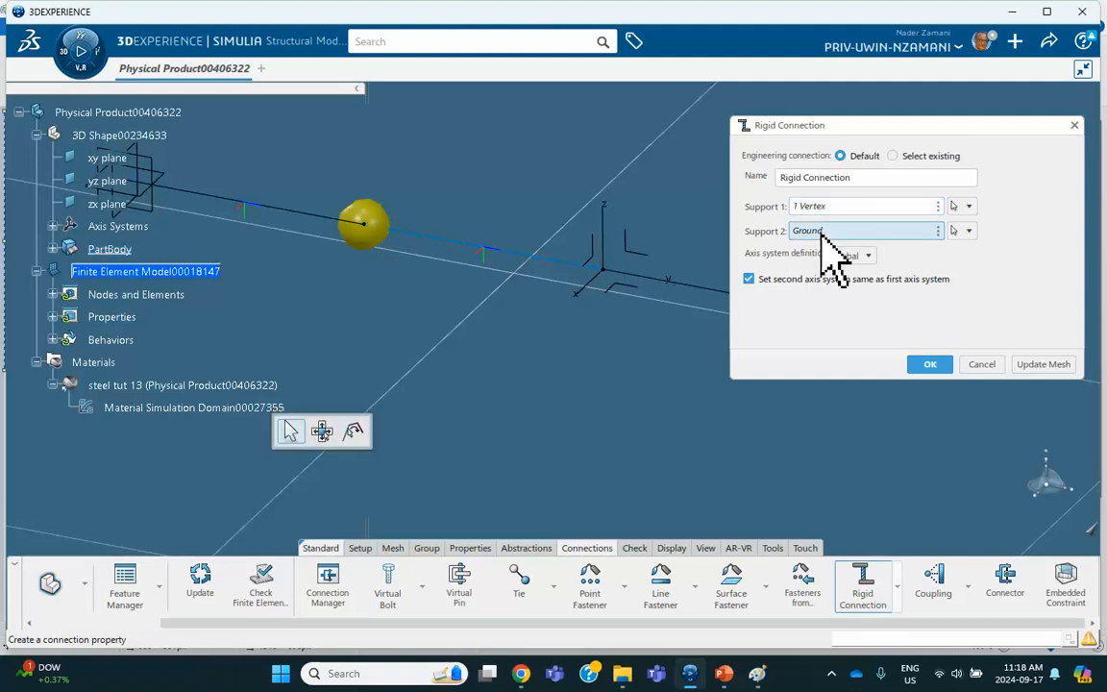
left_click(1084, 531)
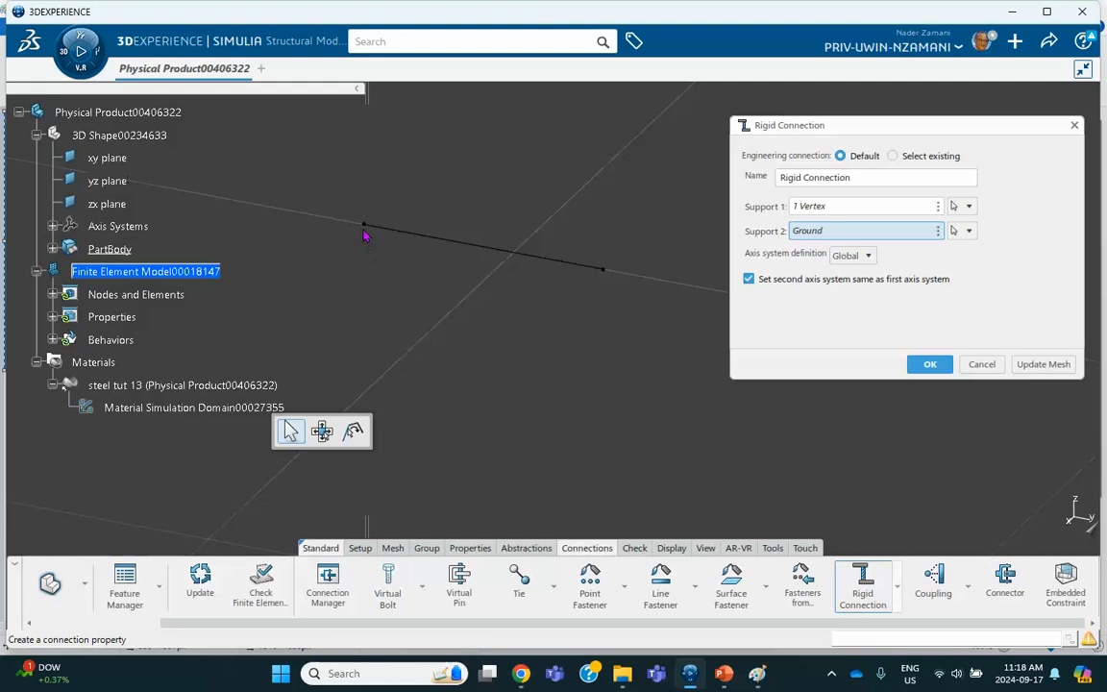
left_click(364, 230)
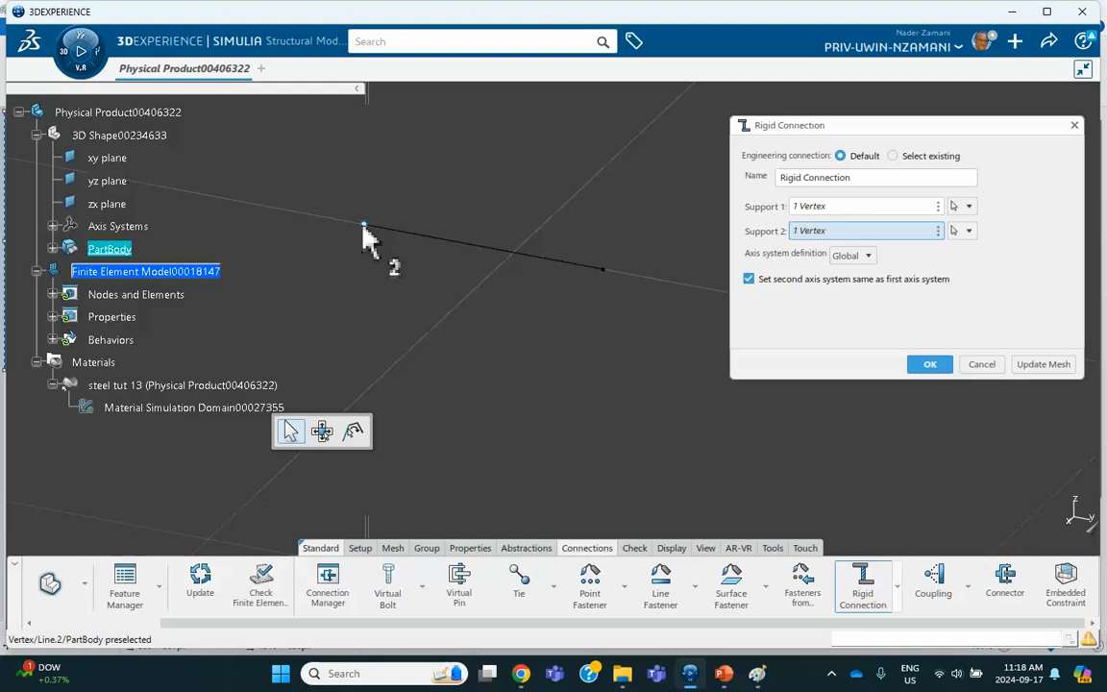
left_click(925, 370)
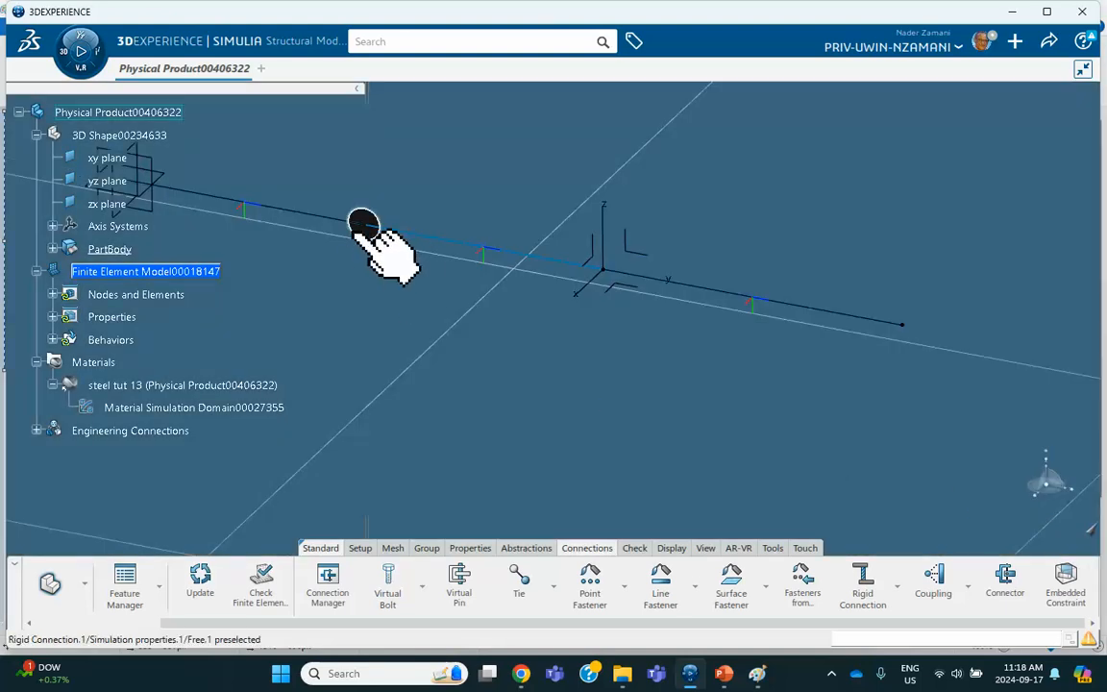
- Start a connector at the second junction, with the third line's vertex as Support 1 and the hidden second line's vertex as Support 2
middle_click_drag(389, 282, 465, 354)
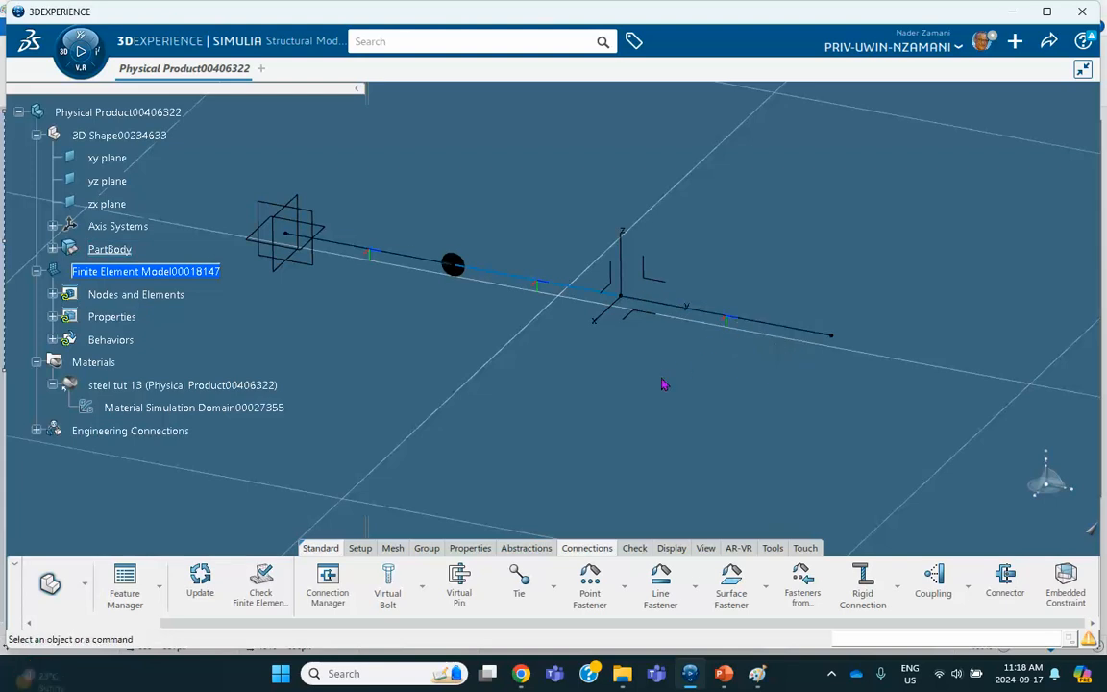
middle_click_drag(662, 383, 645, 354)
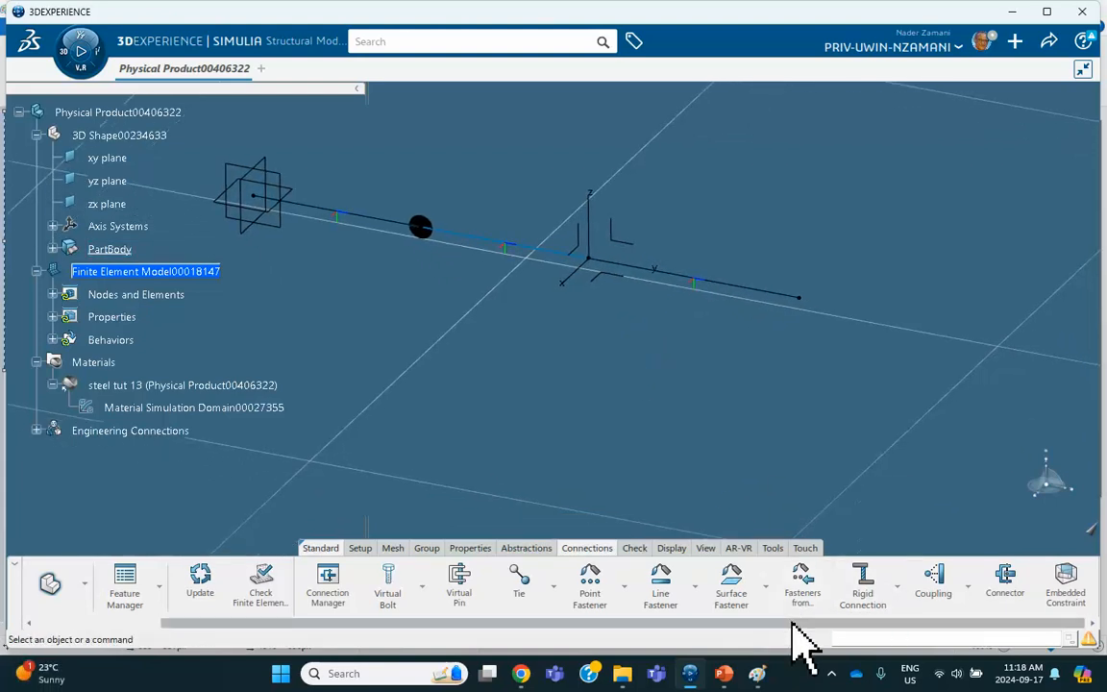
left_click(1005, 582)
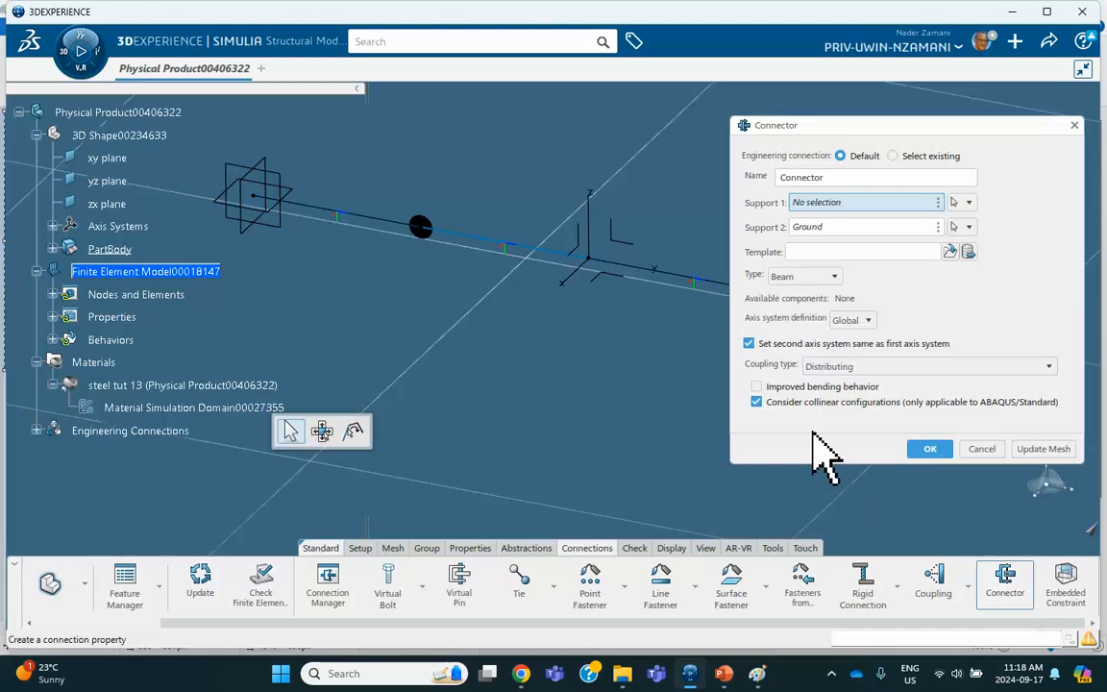
mouse_move(607, 391)
middle_mouse_down()
mouse_move(506, 395)
mouse_move(474, 311)
mouse_move(607, 384)
middle_mouse_up()
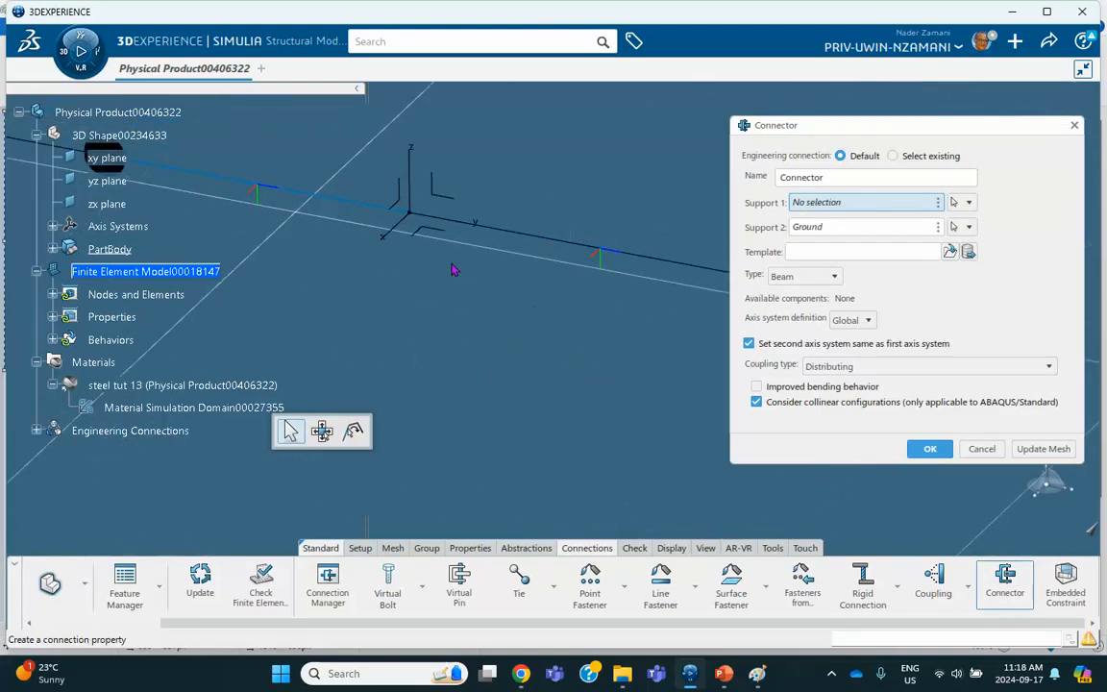
left_click(411, 217)
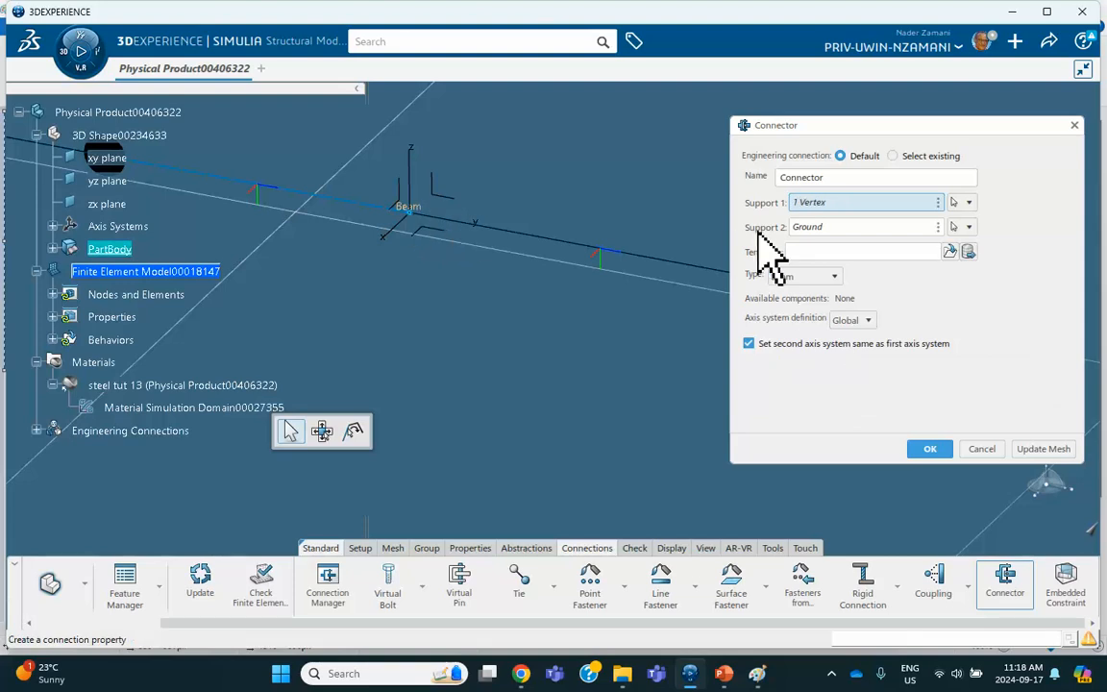
left_click(1079, 525)
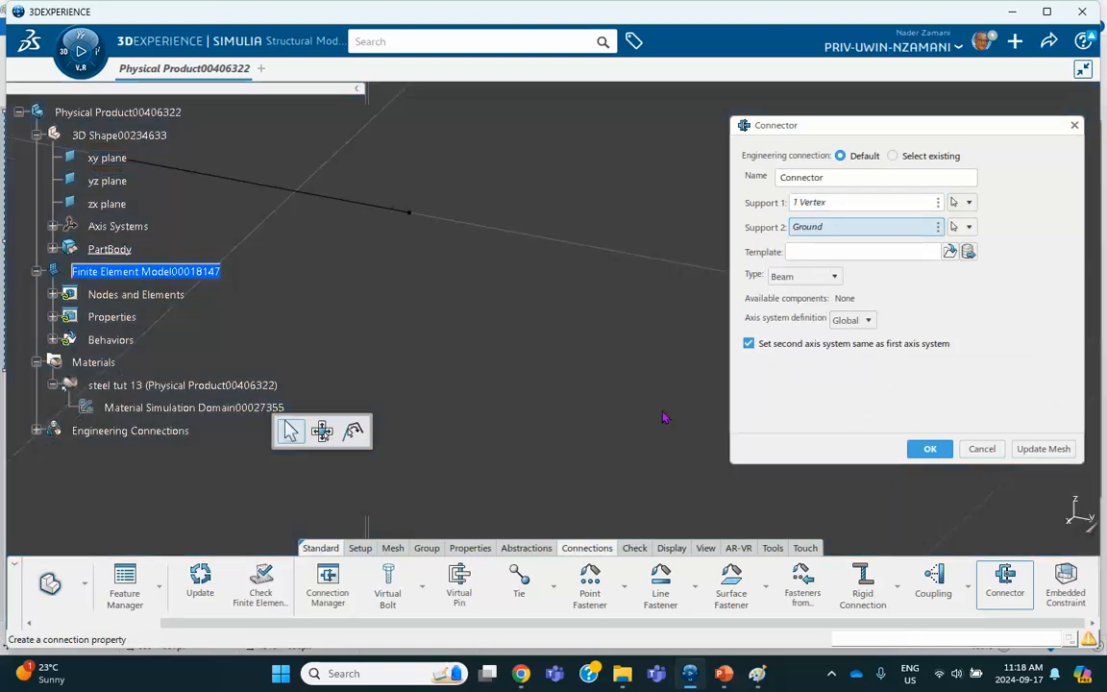
left_click(413, 214)
mouse_move(553, 344)
middle_mouse_down()
mouse_move(585, 428)
mouse_move(561, 439)
middle_mouse_up()
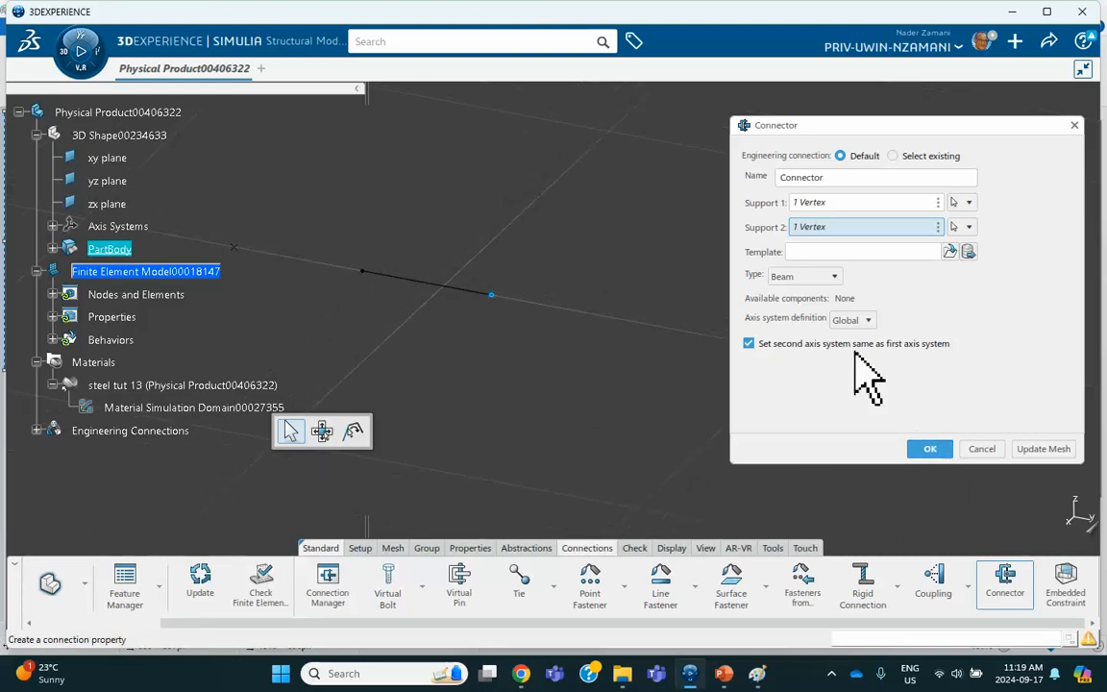
- Set the connector type to Hinge, assign the axis system located at the junction, and create the connector
left_click(815, 277)
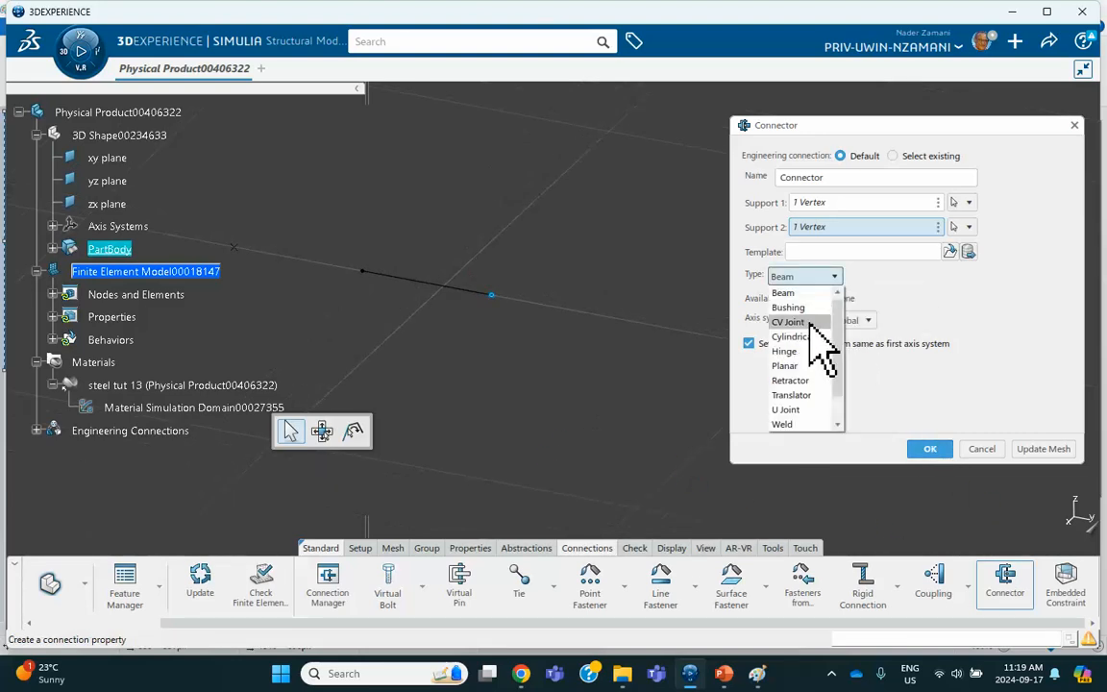
left_click(800, 352)
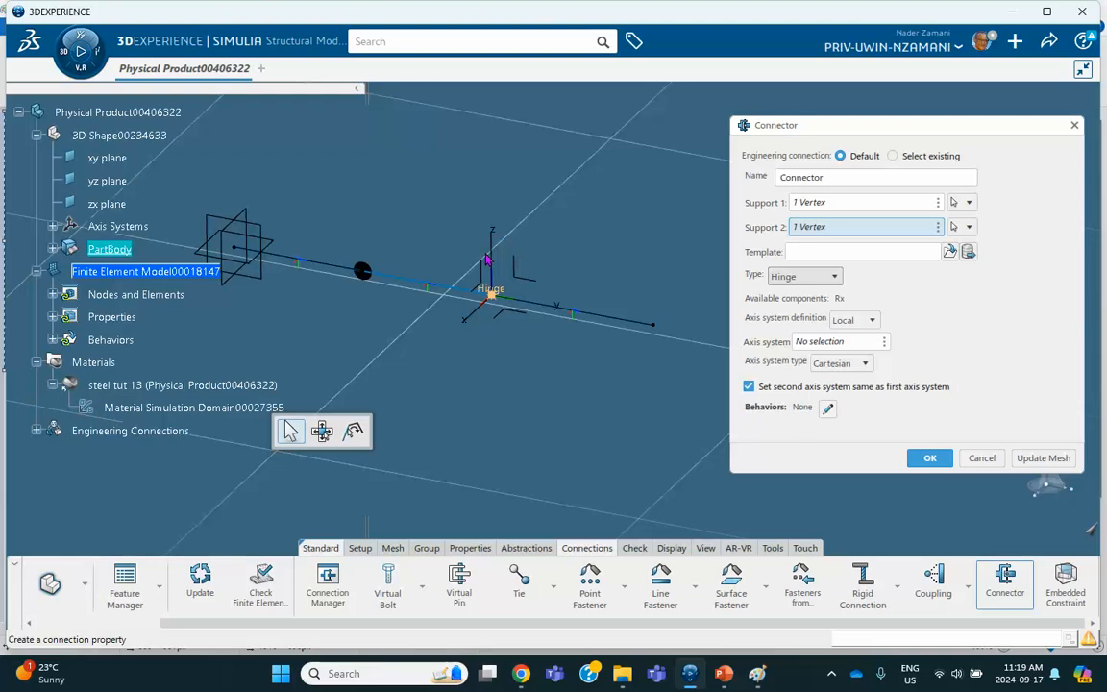
left_click(806, 342)
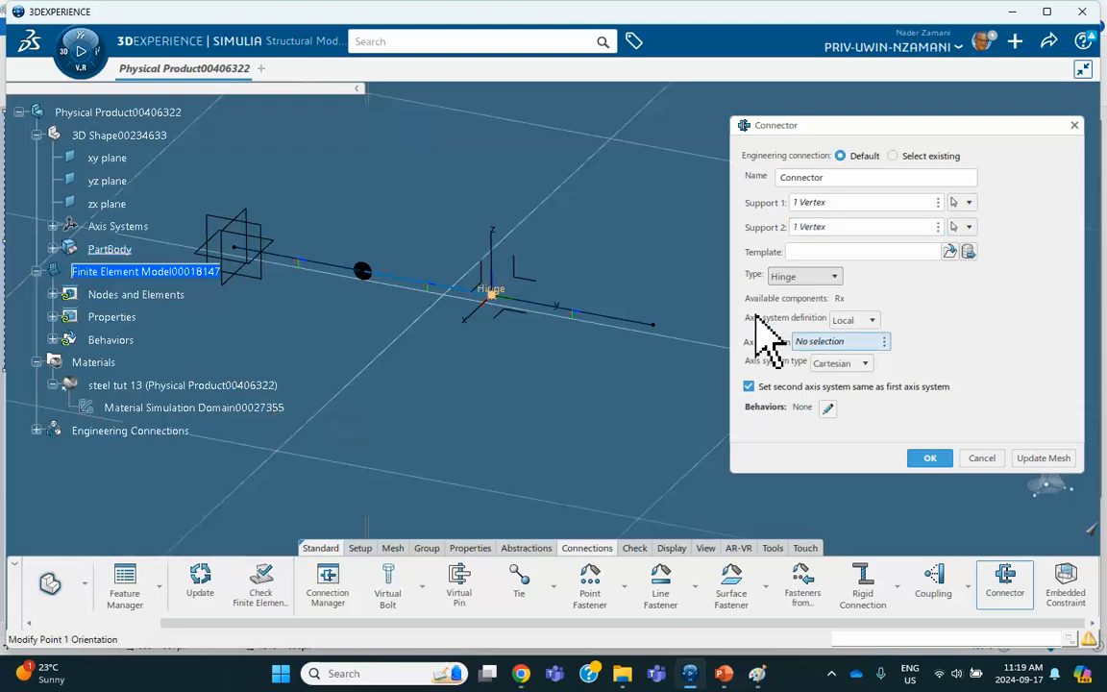
left_click(494, 238)
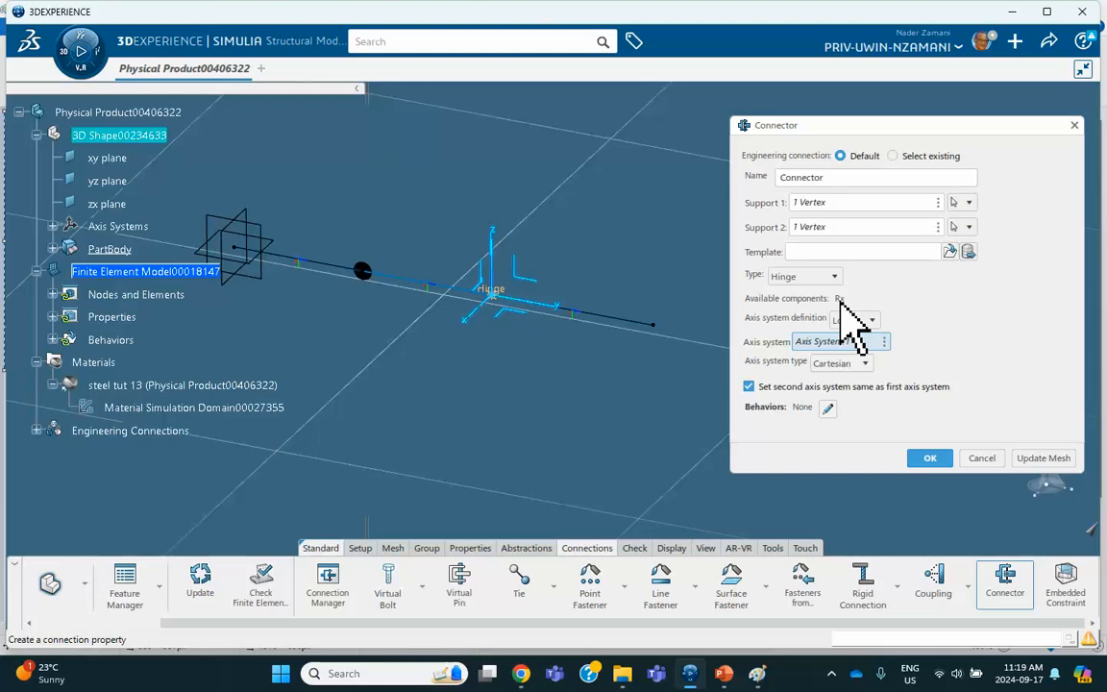
left_click(930, 459)
- Switch to Structural Scenario Creation and initialize a structural simulation using Finite Element Model00018147
middle_click_drag(786, 425, 626, 347)
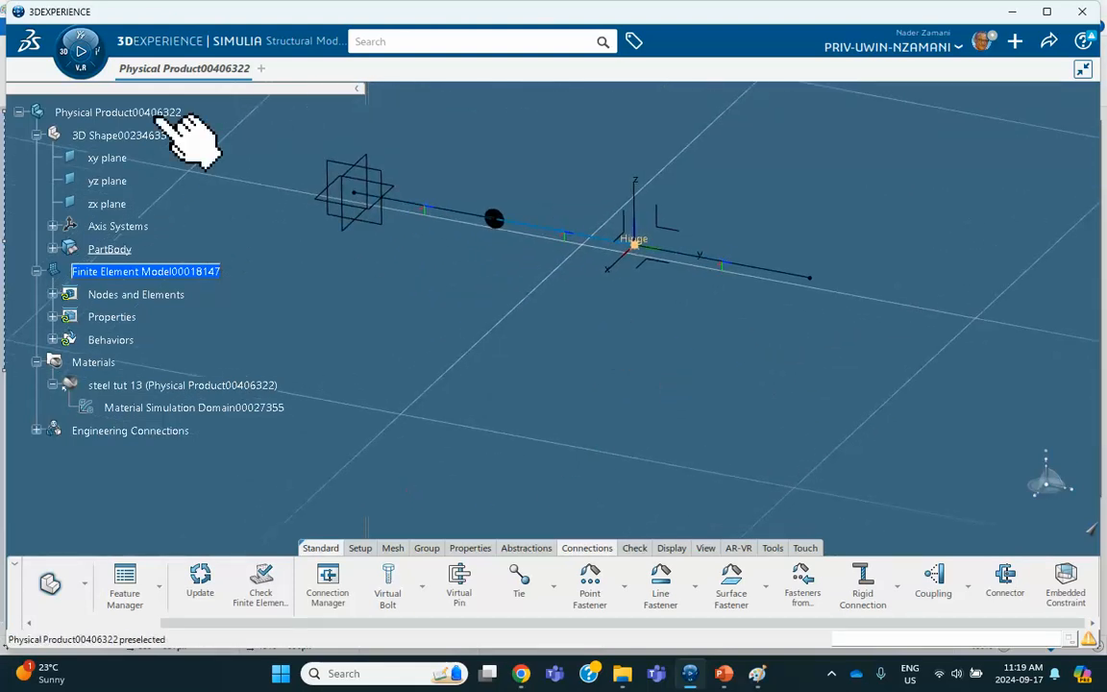
left_click(76, 69)
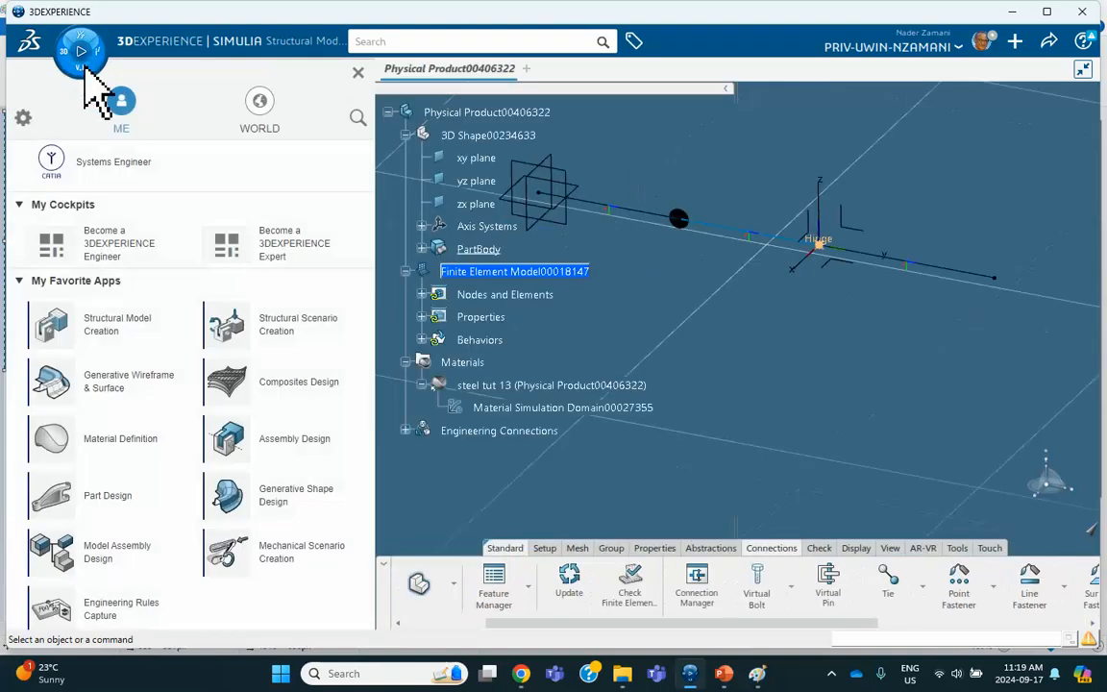
left_click(273, 329)
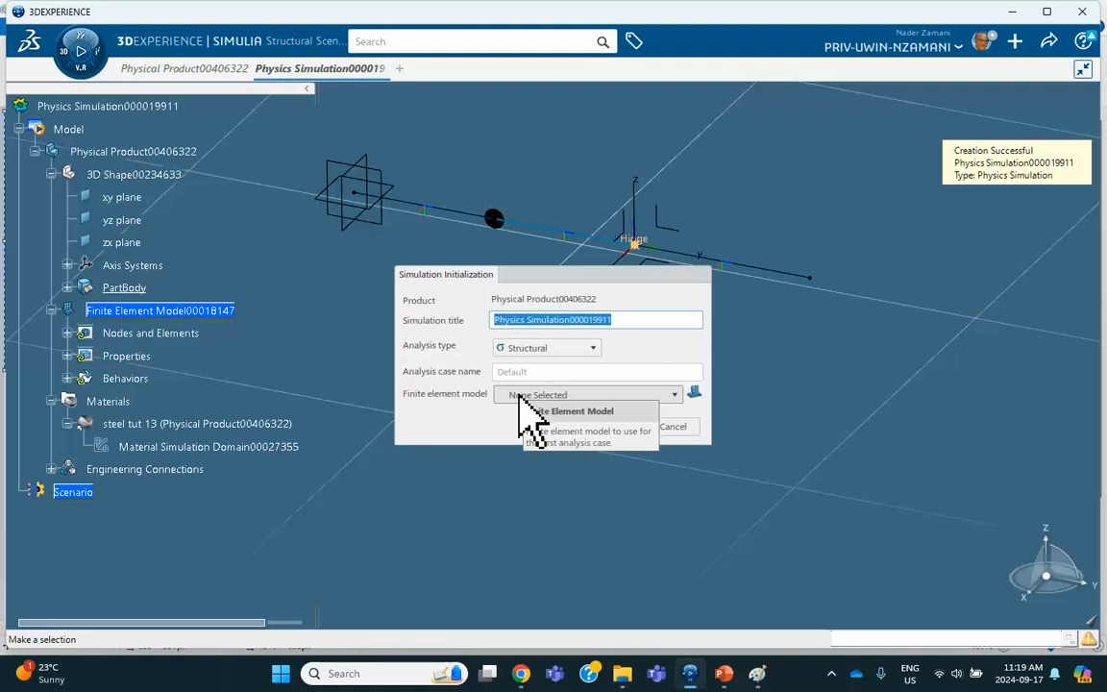
left_click(519, 395)
left_click(527, 426)
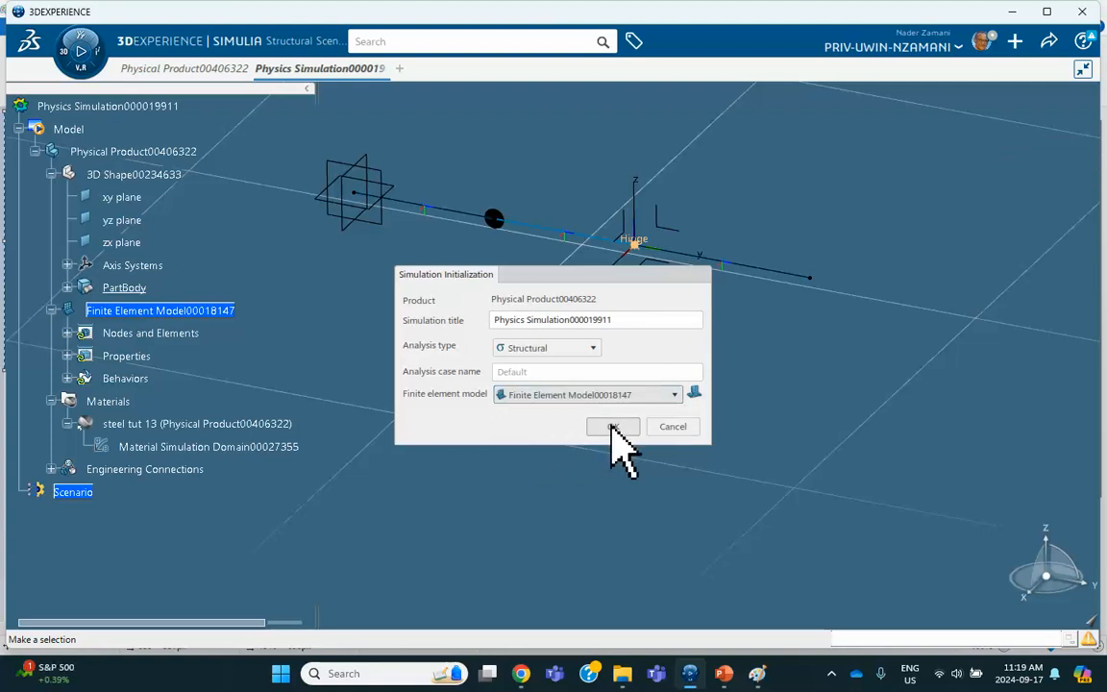
left_click(614, 427)
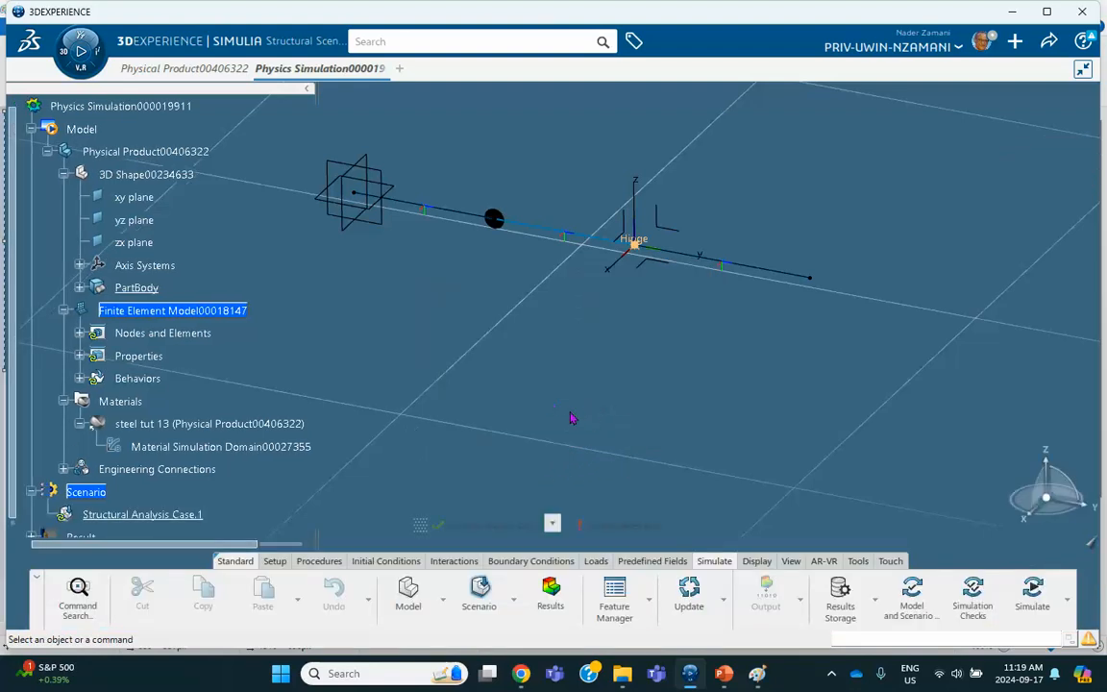
- Add a static perturbation step with the default settings to the structural analysis case
left_click(319, 560)
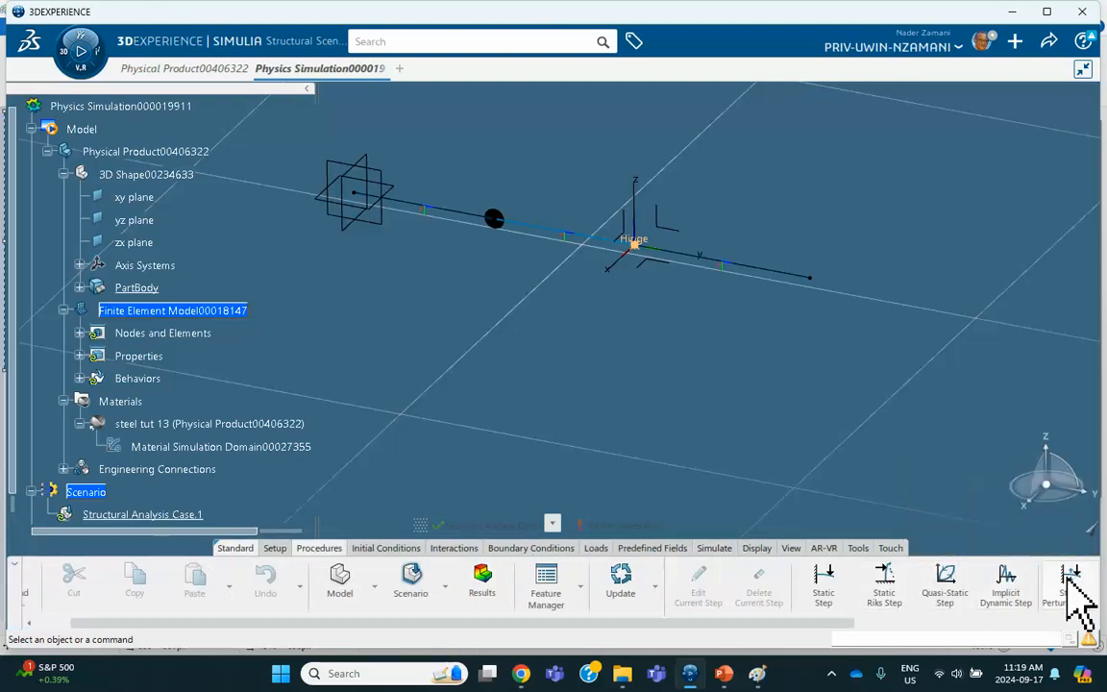
left_click(1067, 582)
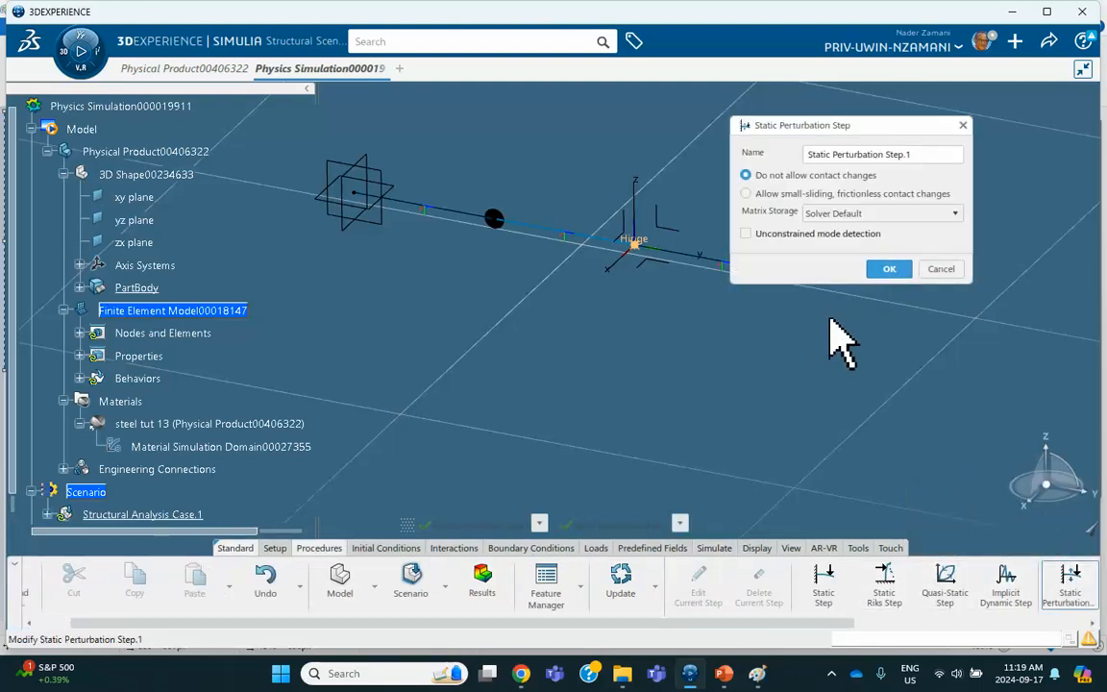
left_click(888, 270)
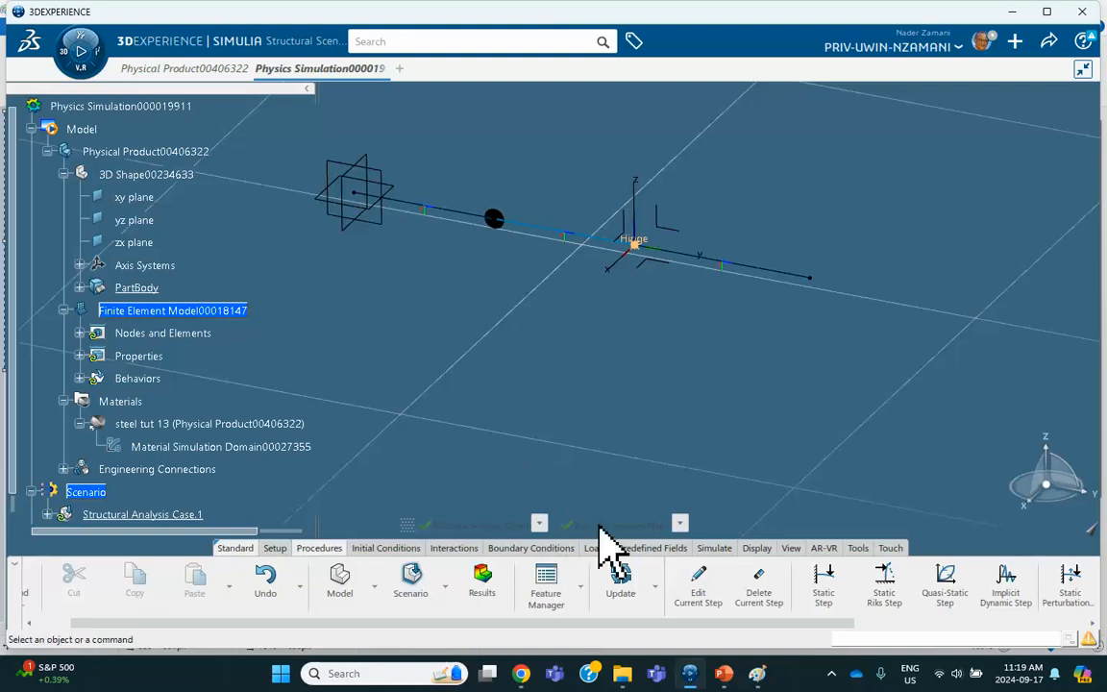
- Apply a clamp to the free end vertex of the first line
left_click(538, 548)
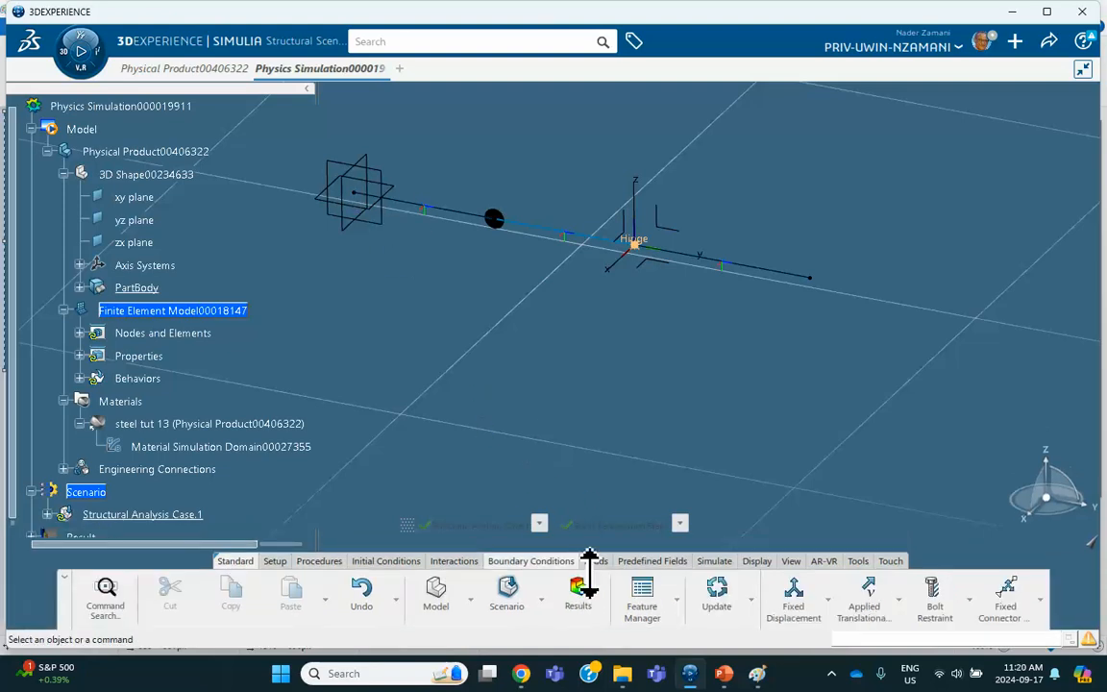
left_click(827, 599)
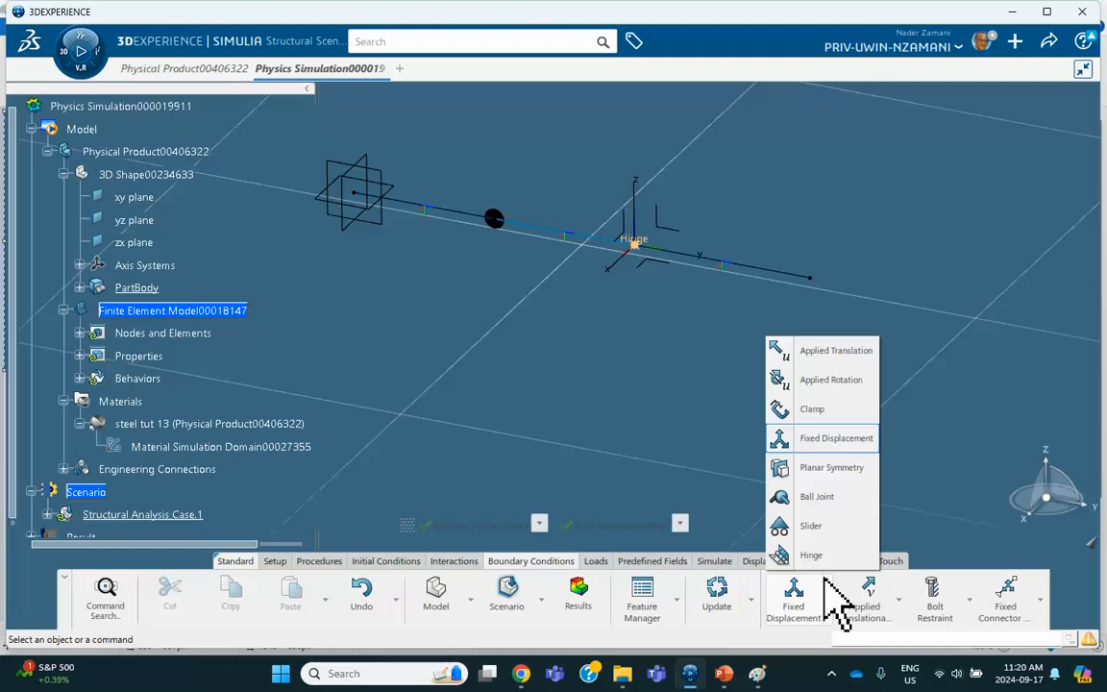
left_click(813, 409)
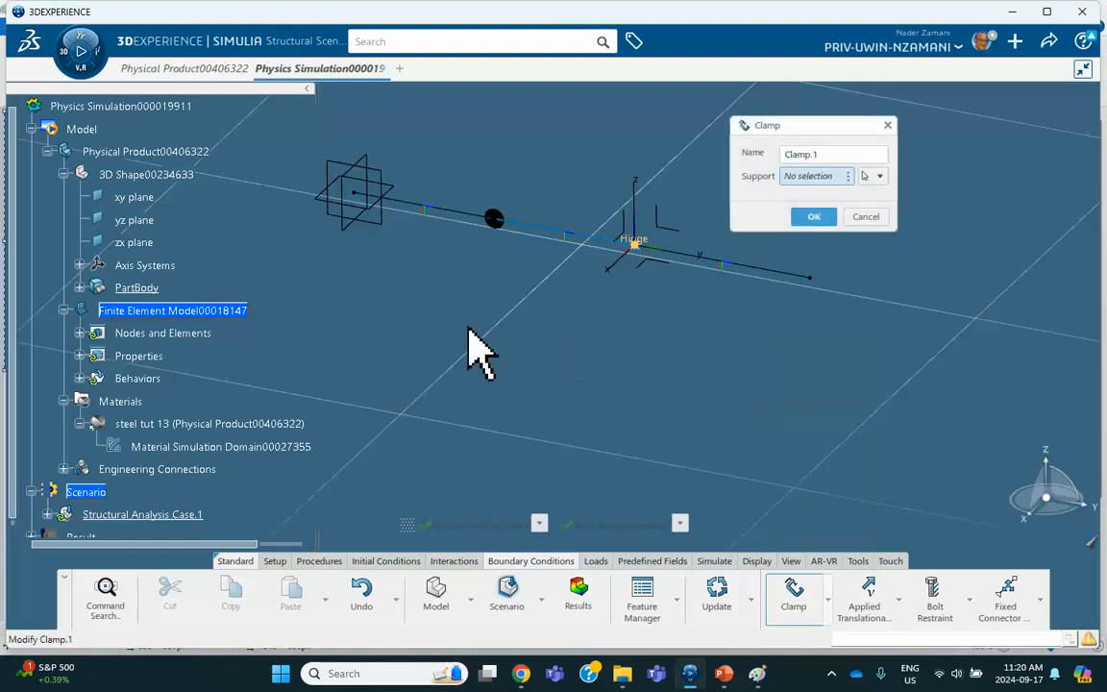
left_click(355, 196)
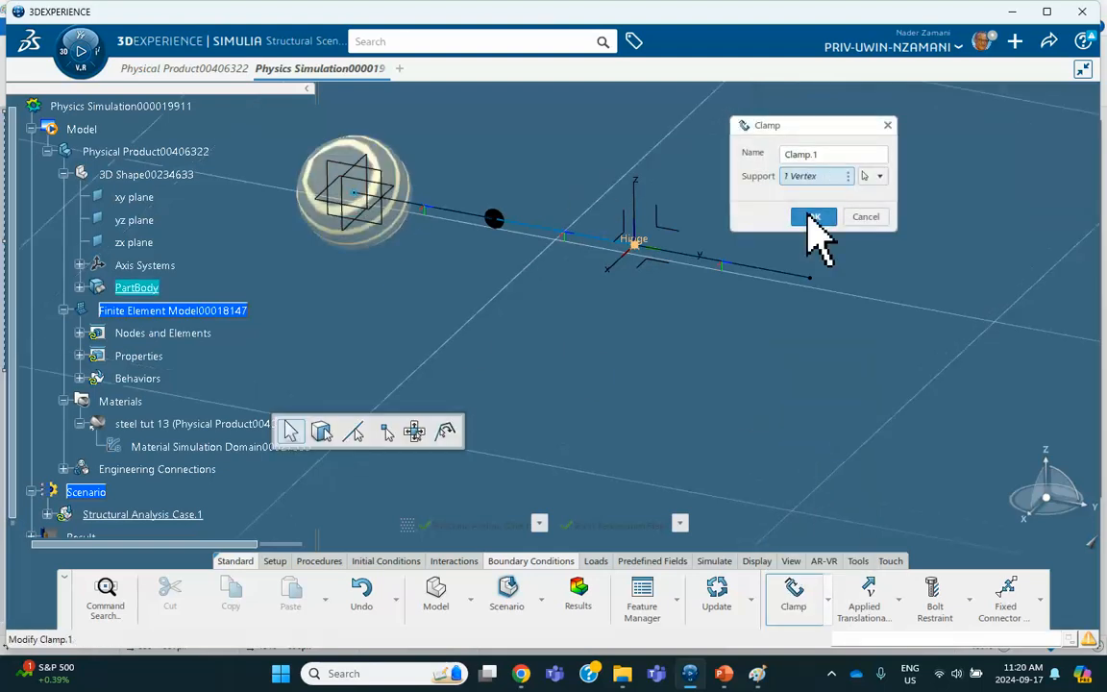
left_click(813, 217)
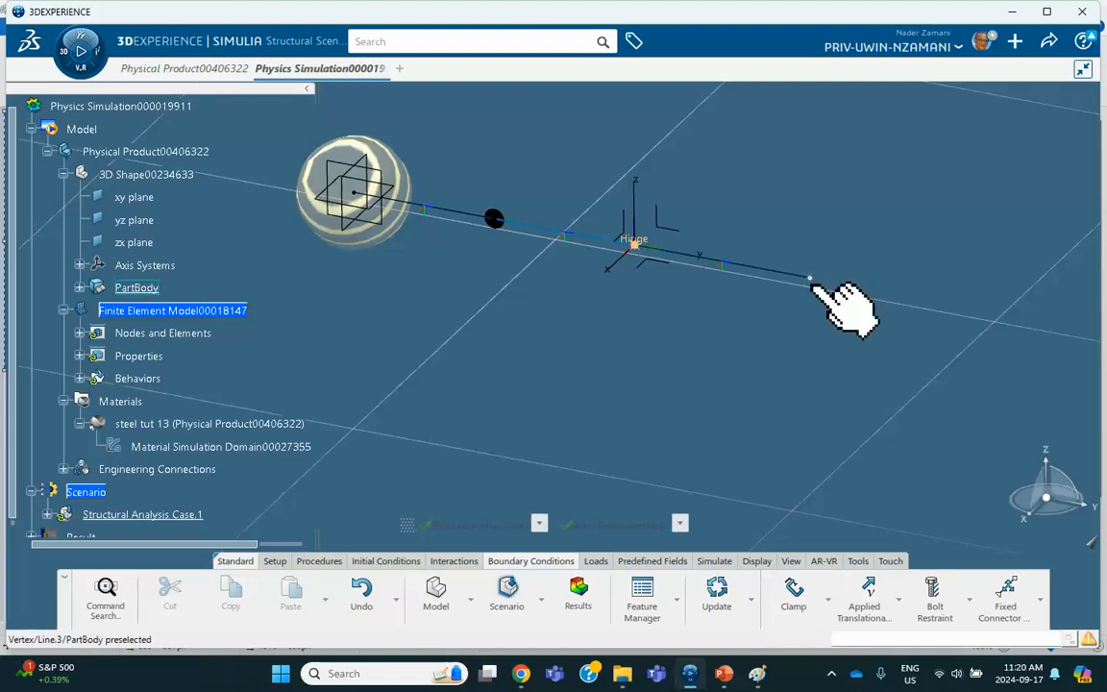
- Start a Fixed Displacement restraint and assign the free end vertex of the third line as its only support
left_click(828, 598)
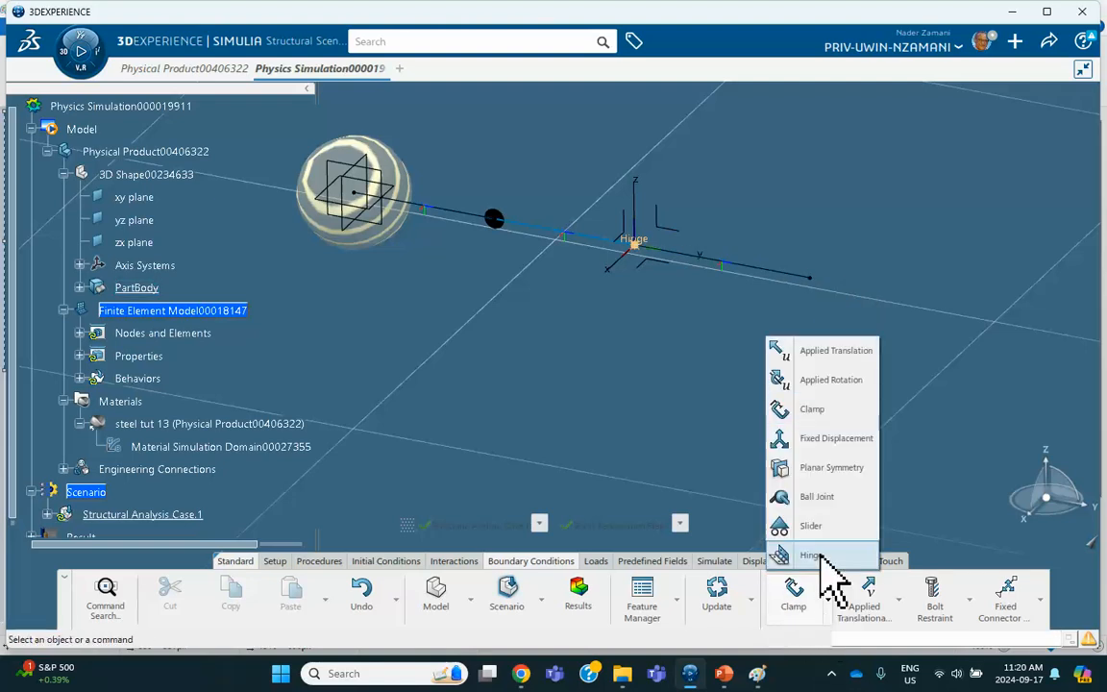
left_click(819, 440)
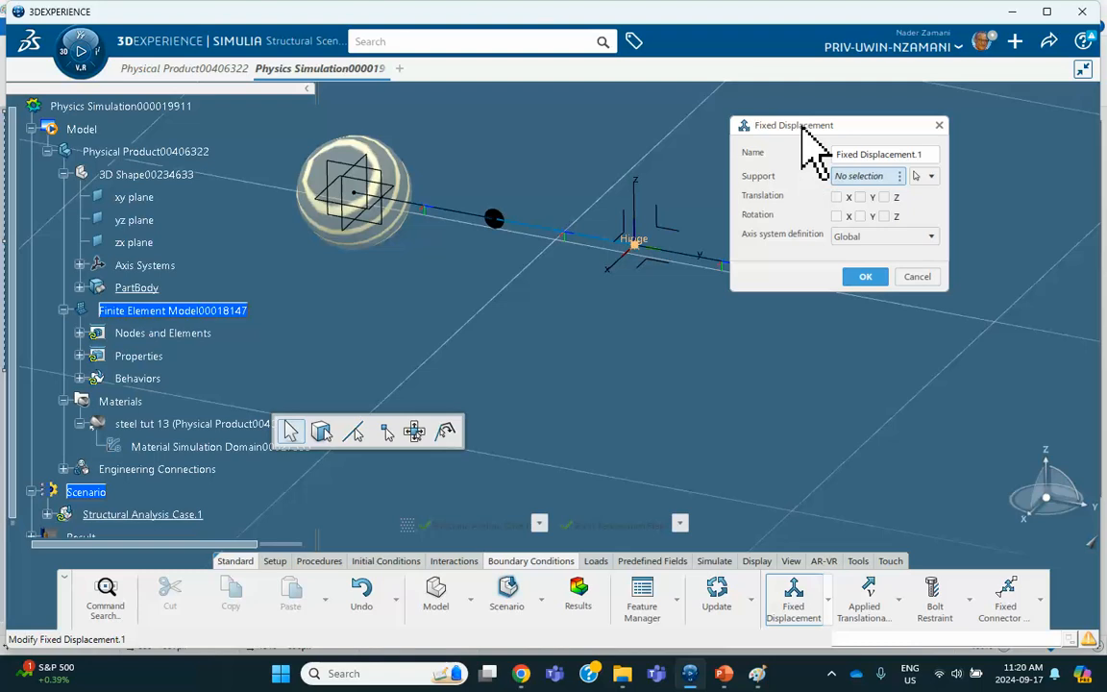
left_click_drag(803, 129, 732, 367)
left_click(817, 284)
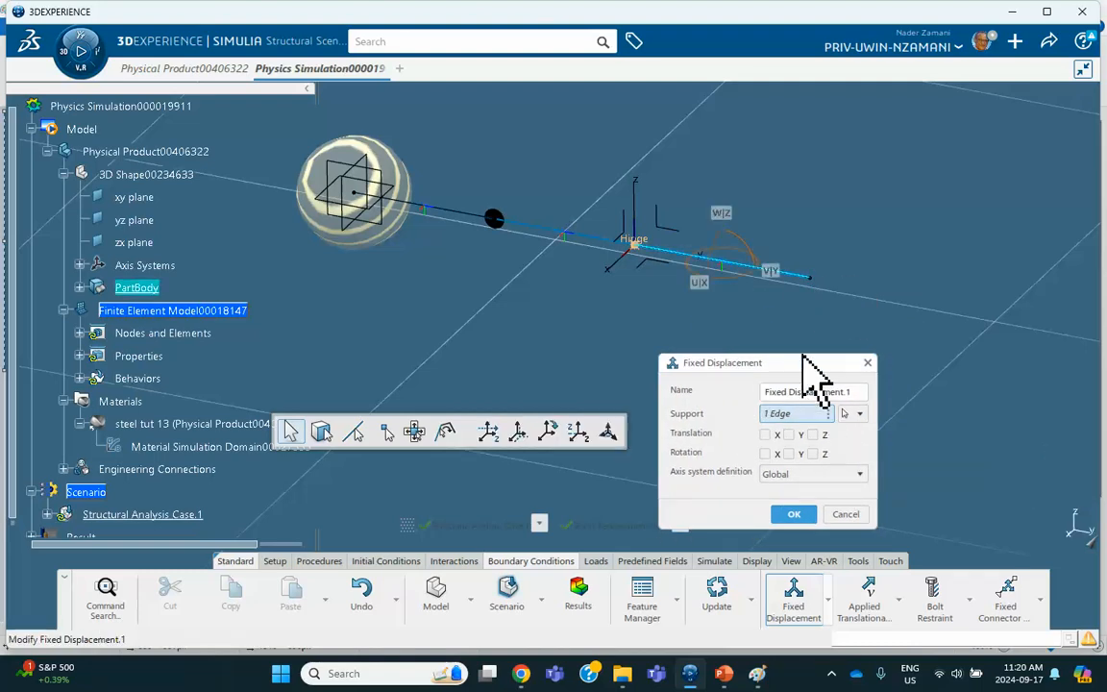
right_click(798, 414)
left_click(824, 457)
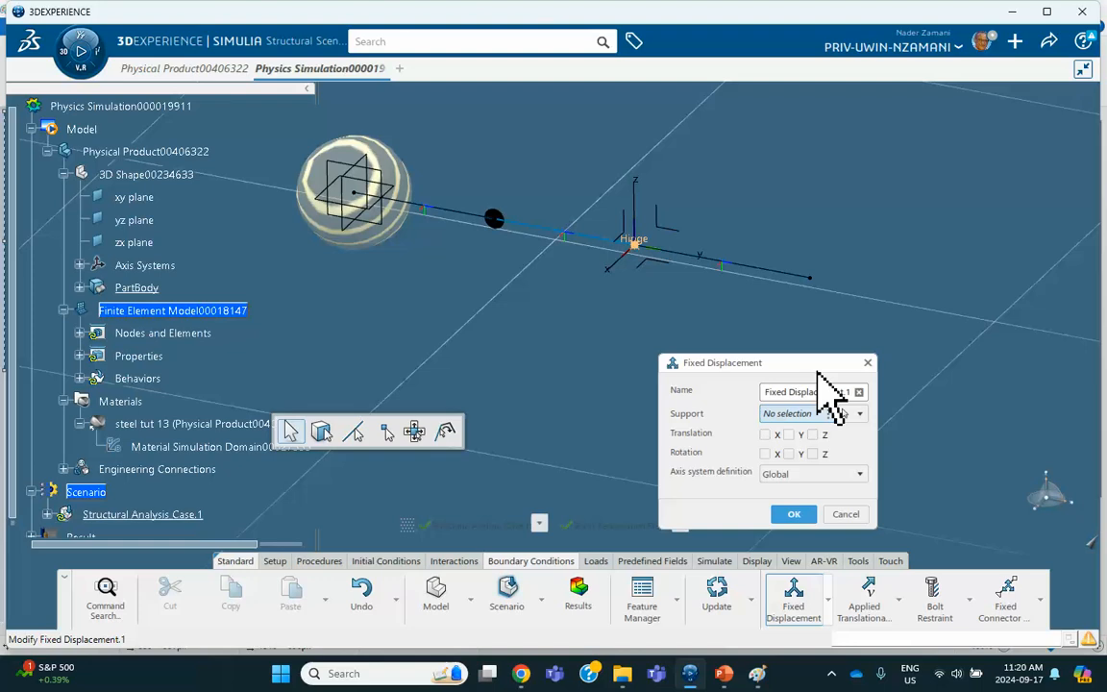
left_click(810, 279)
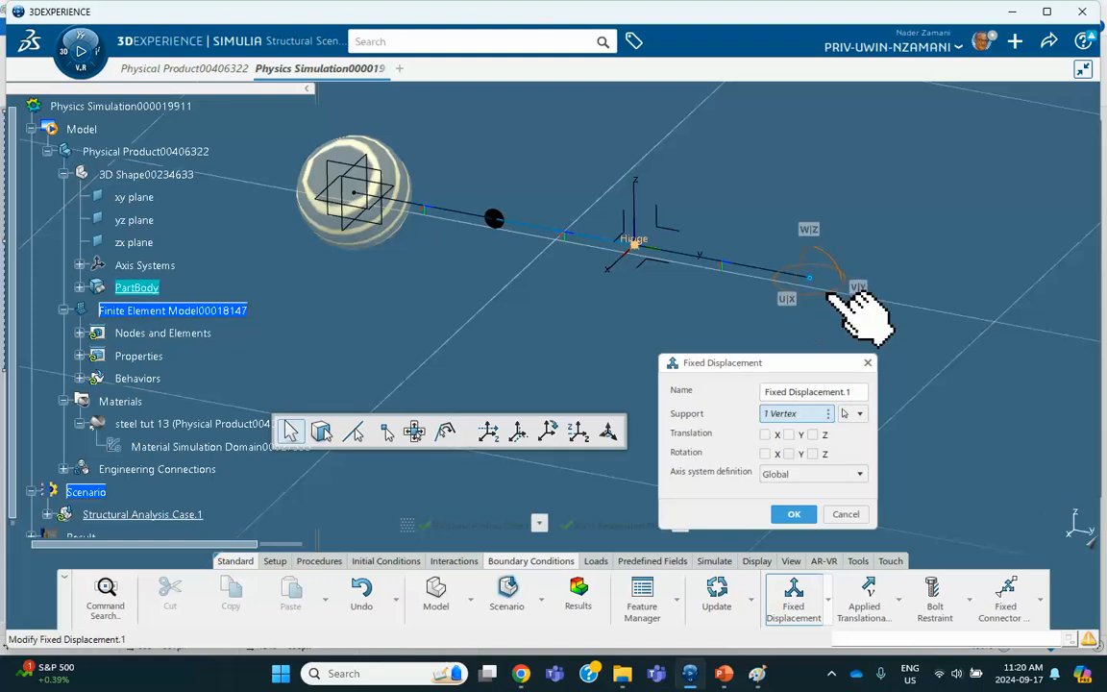
- Fix the X and Z translations and the Y and Z rotations in the global axis system, and create the restraint
left_click(765, 435)
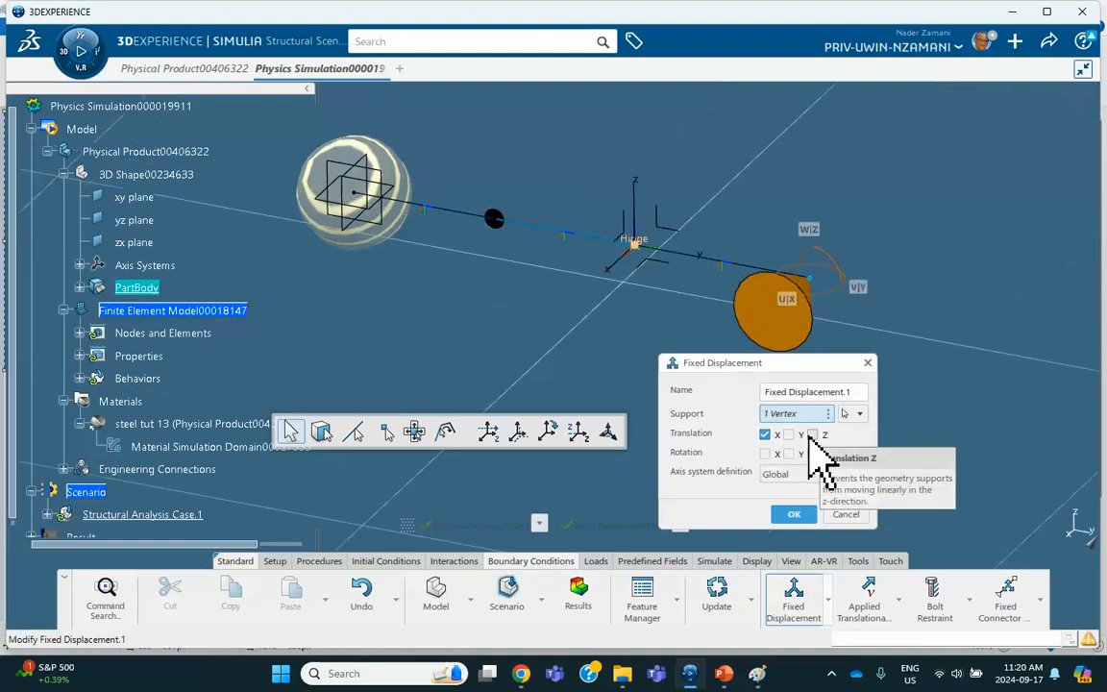
left_click(812, 435)
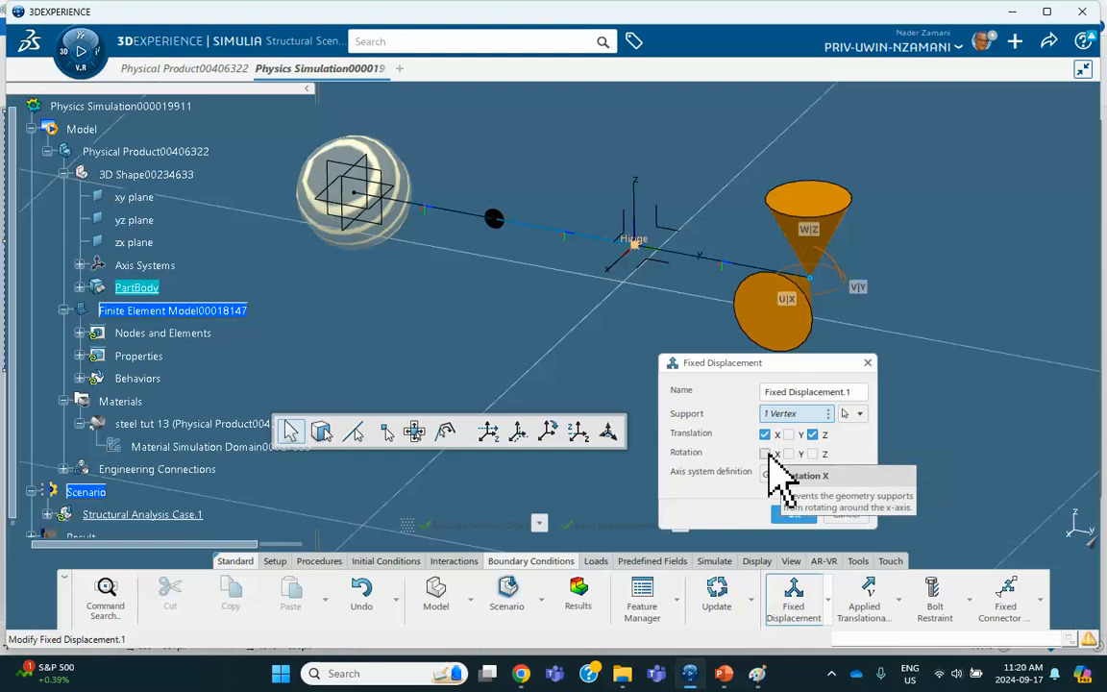
left_click(789, 454)
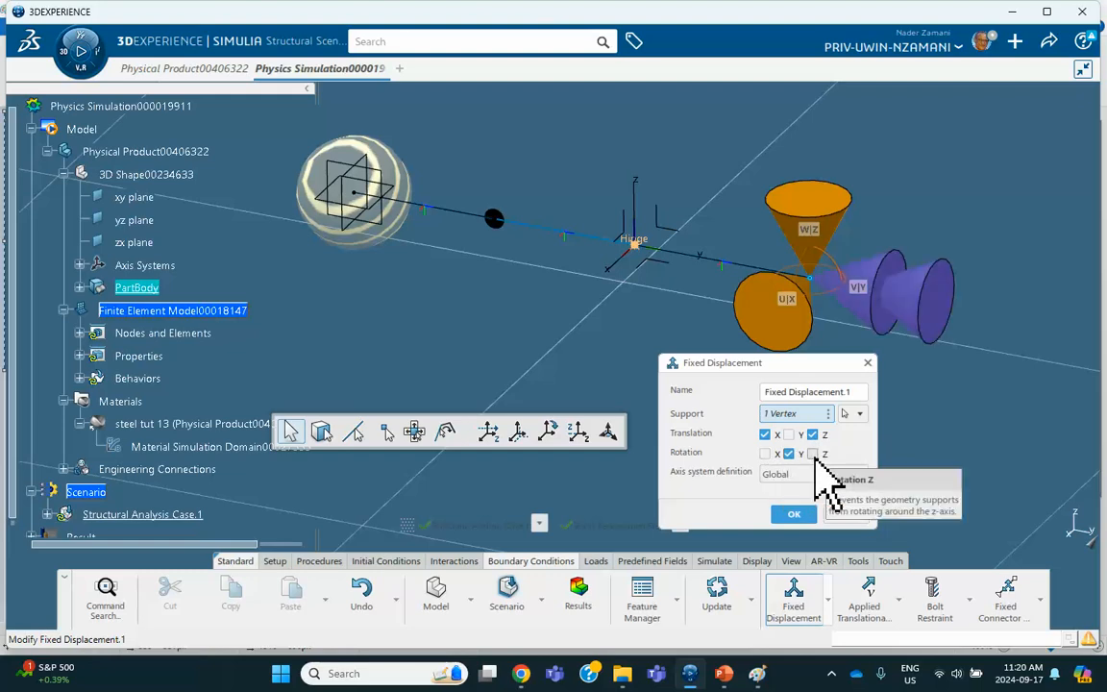
left_click(812, 453)
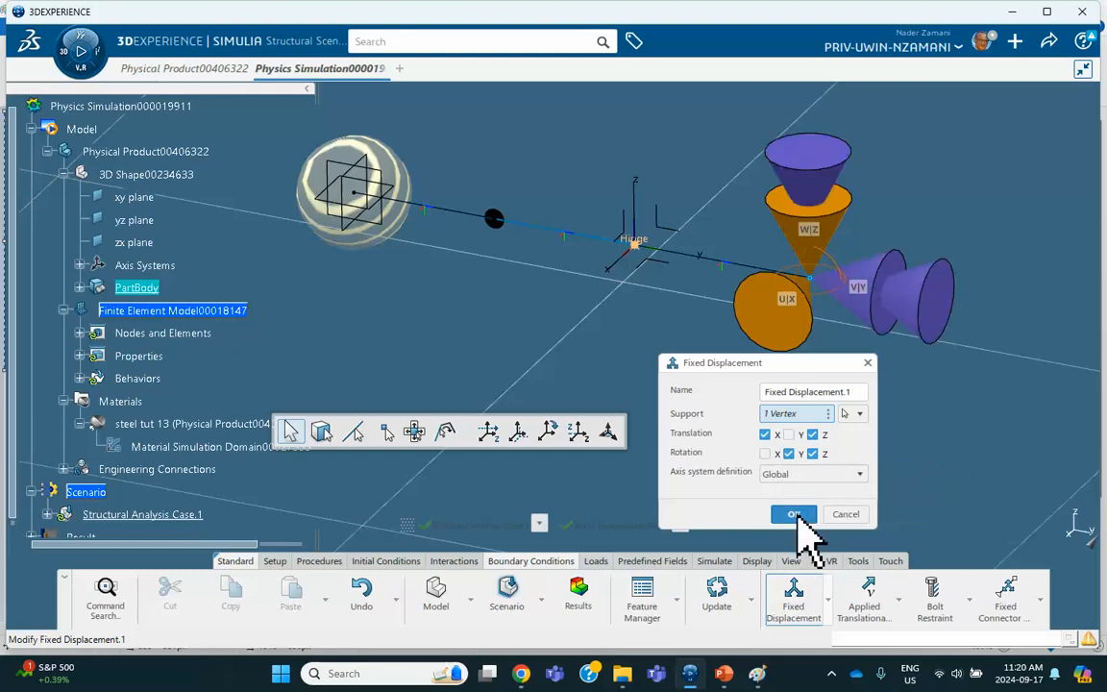
left_click(794, 514)
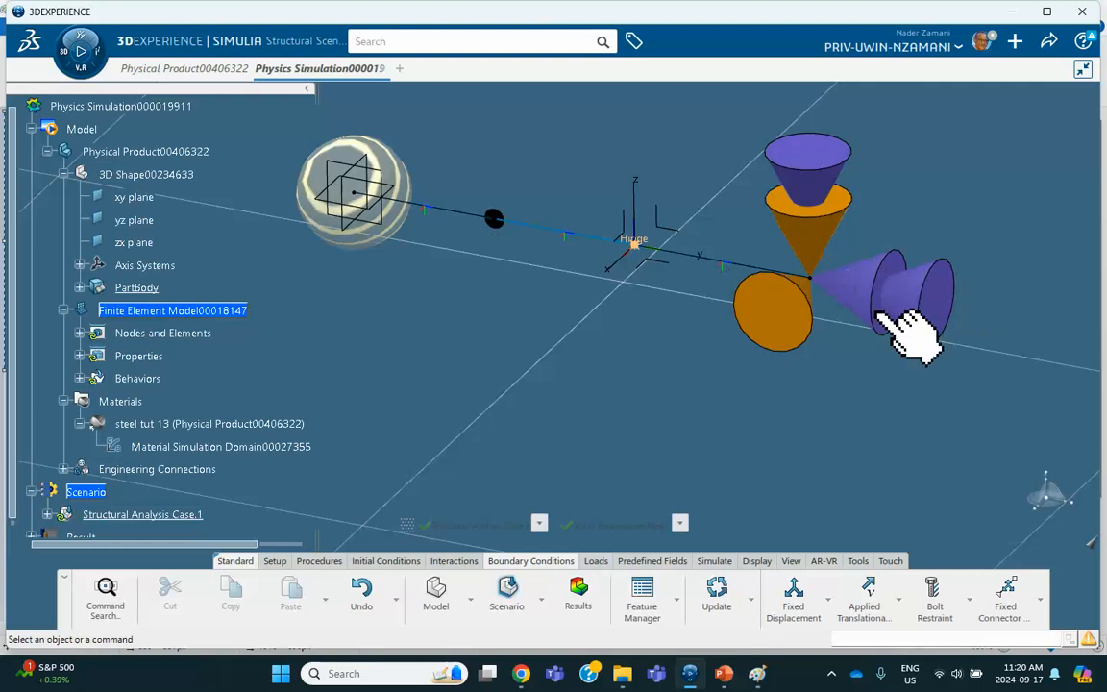
- Apply a force with a Z component of -8 klbf to the vertex between the first and second lines
middle_click_drag(698, 405, 604, 445)
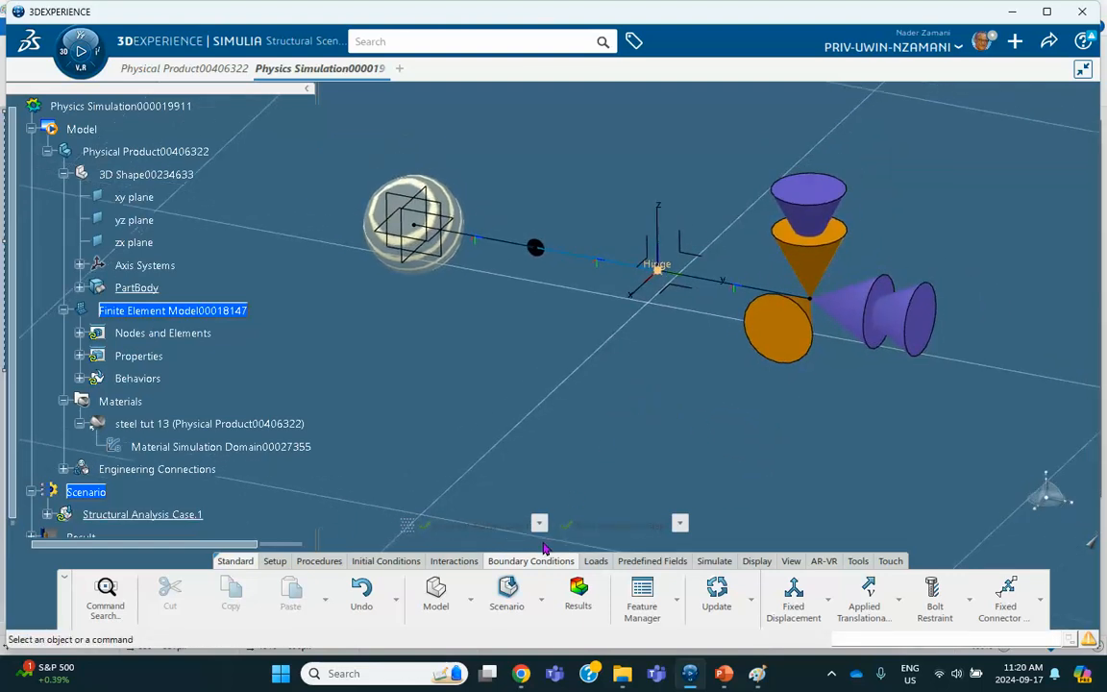
left_click(596, 561)
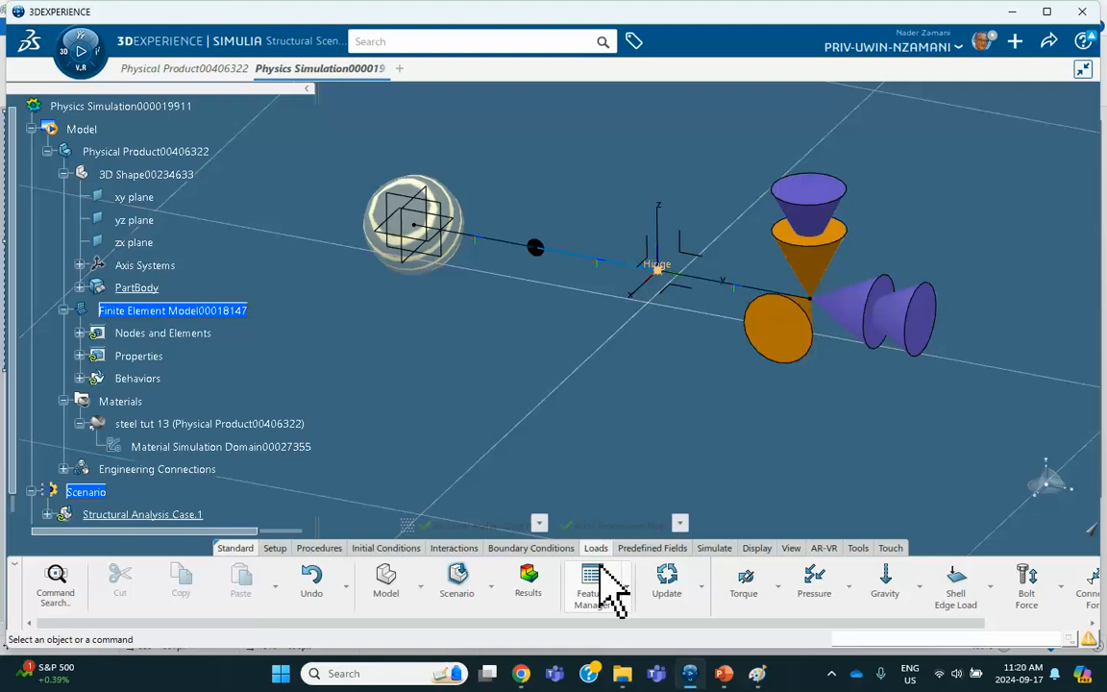
left_click(778, 590)
left_click(759, 396)
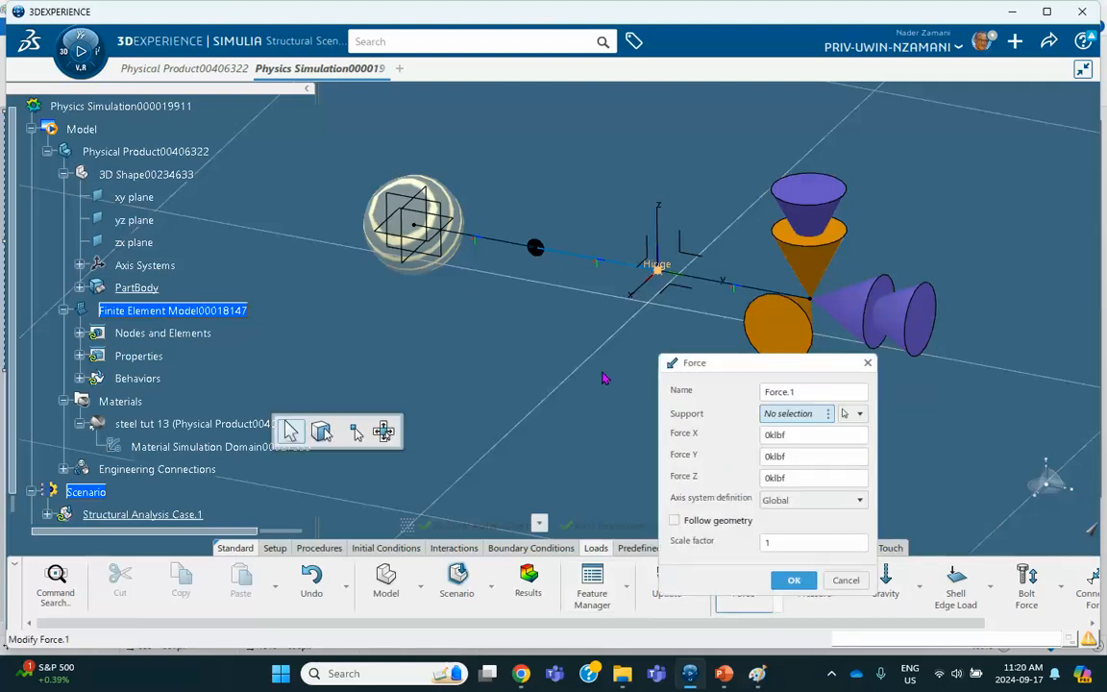
left_click(535, 248)
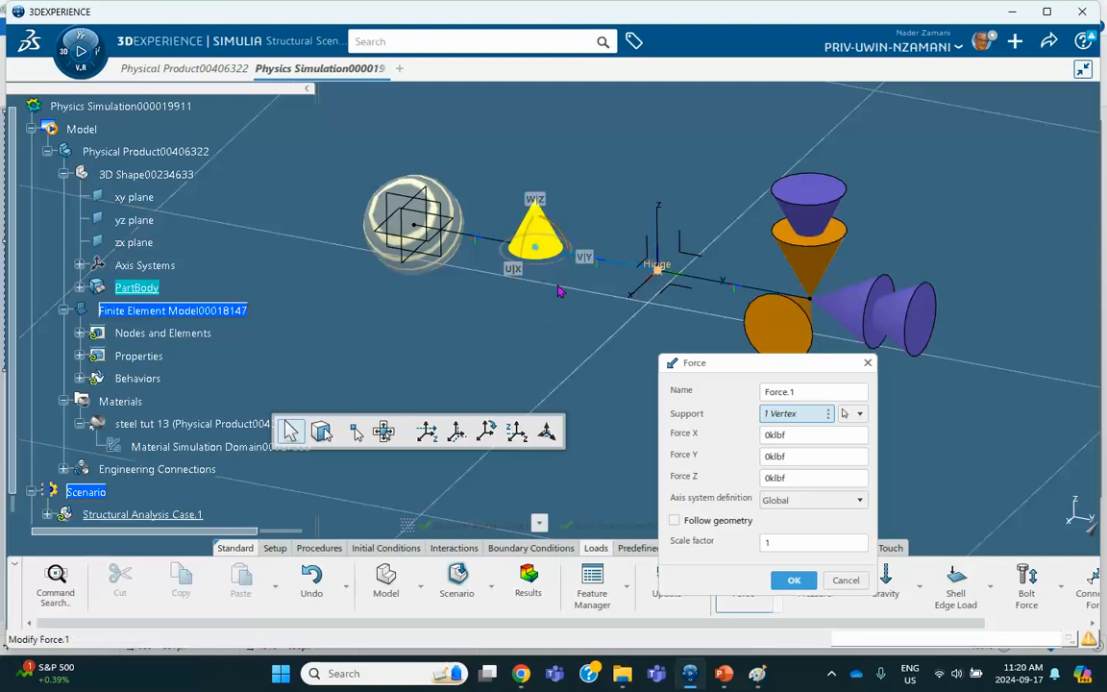
double_click(781, 478)
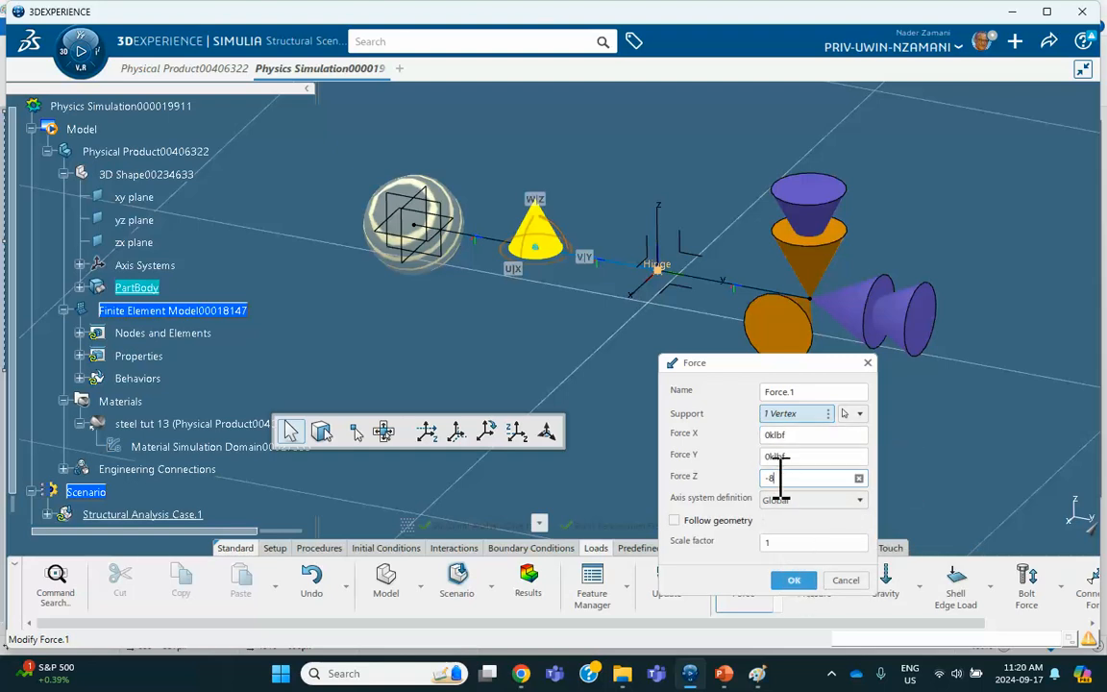
left_click(794, 580)
- Apply a torque with an X component of -30000 lbfxft to the free end vertex of the third line
mouse_move(640, 392)
middle_mouse_down()
mouse_move(607, 328)
mouse_move(624, 385)
middle_mouse_up()
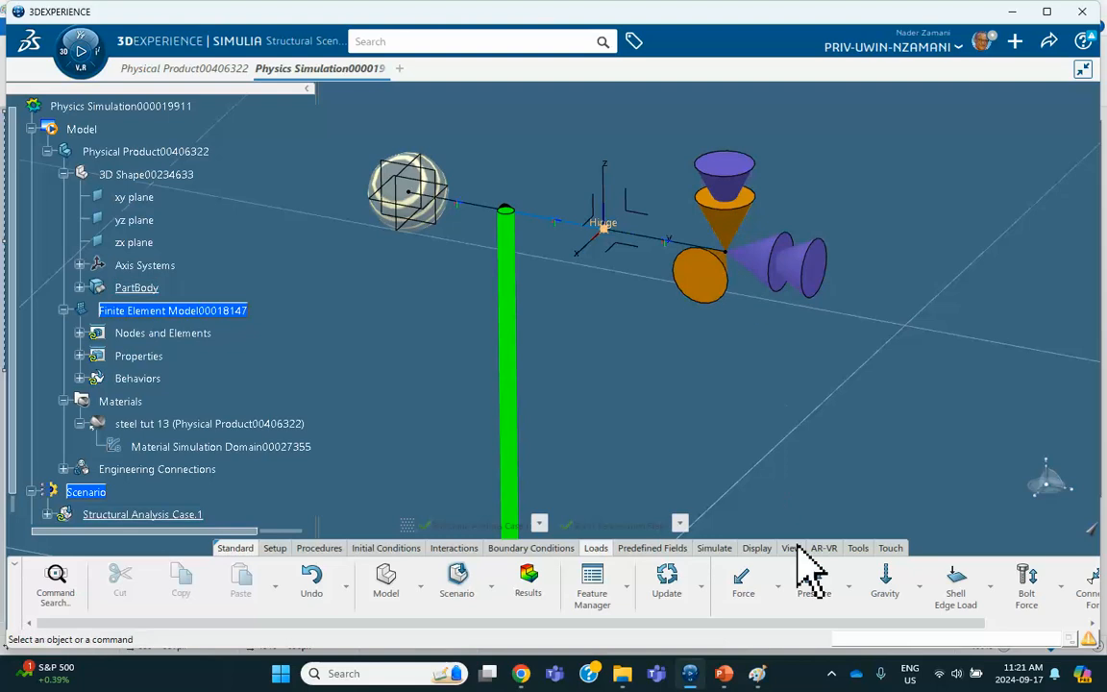
left_click(779, 581)
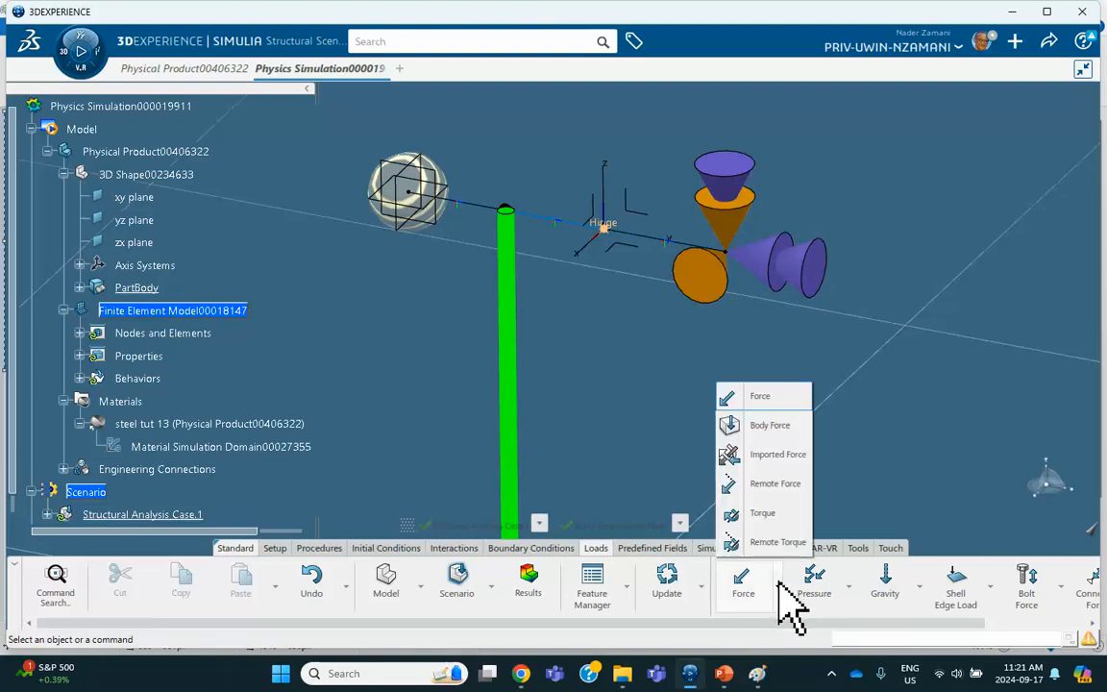
left_click(750, 514)
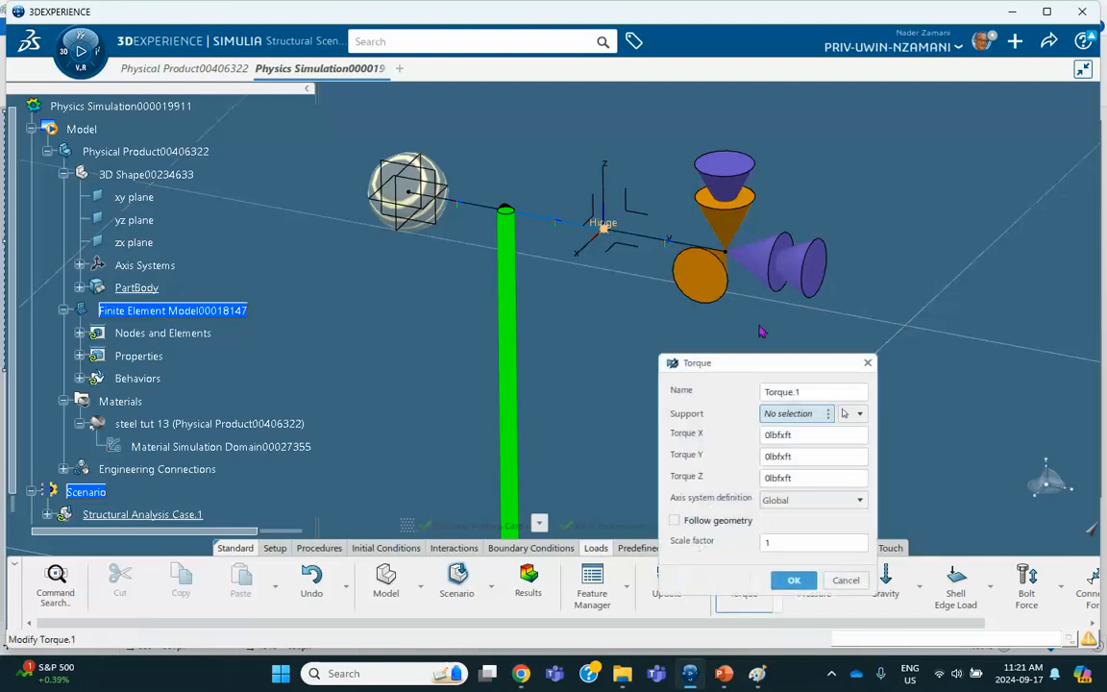
left_click(728, 255)
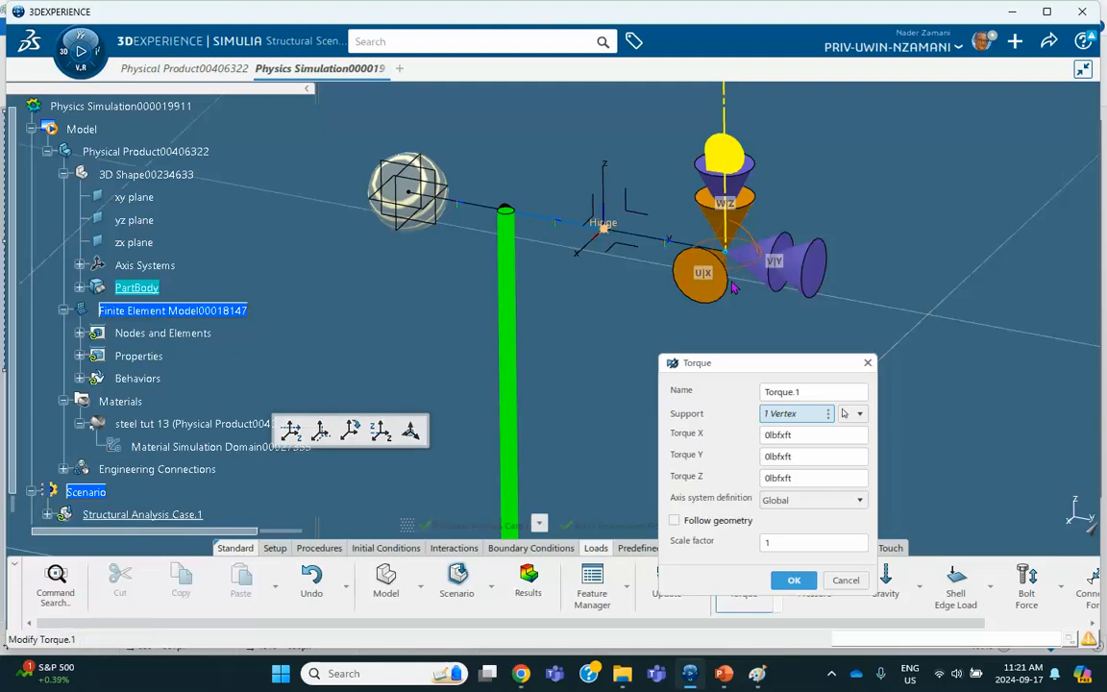
left_click(774, 443)
left_click(771, 443)
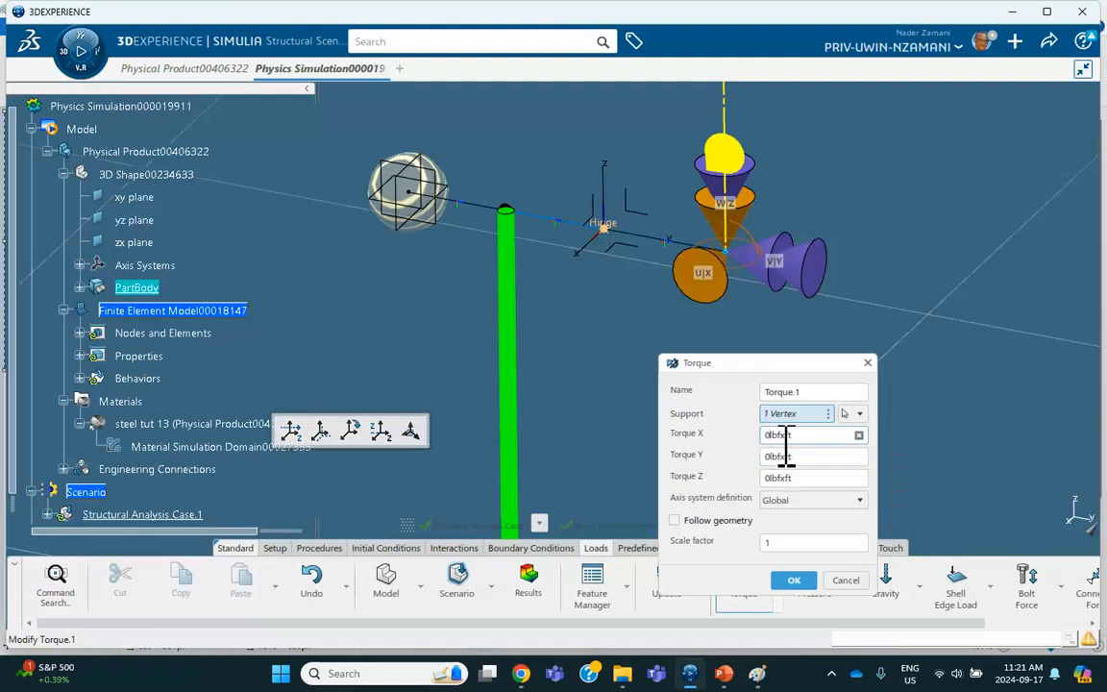
key("BackSpace")
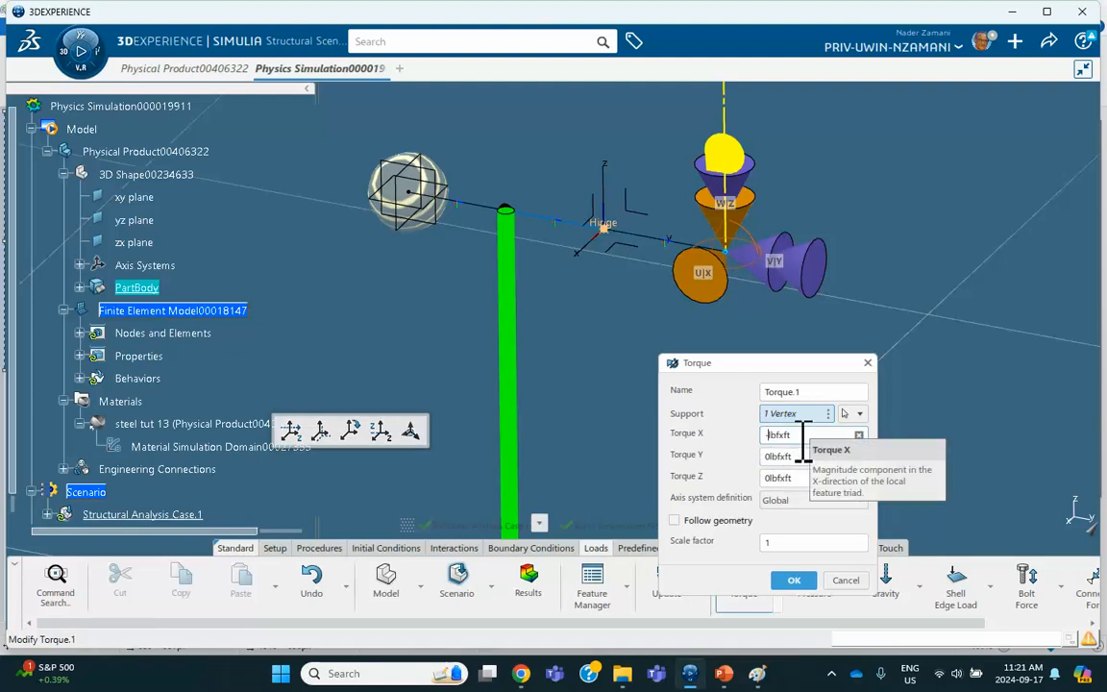
type("-30000")
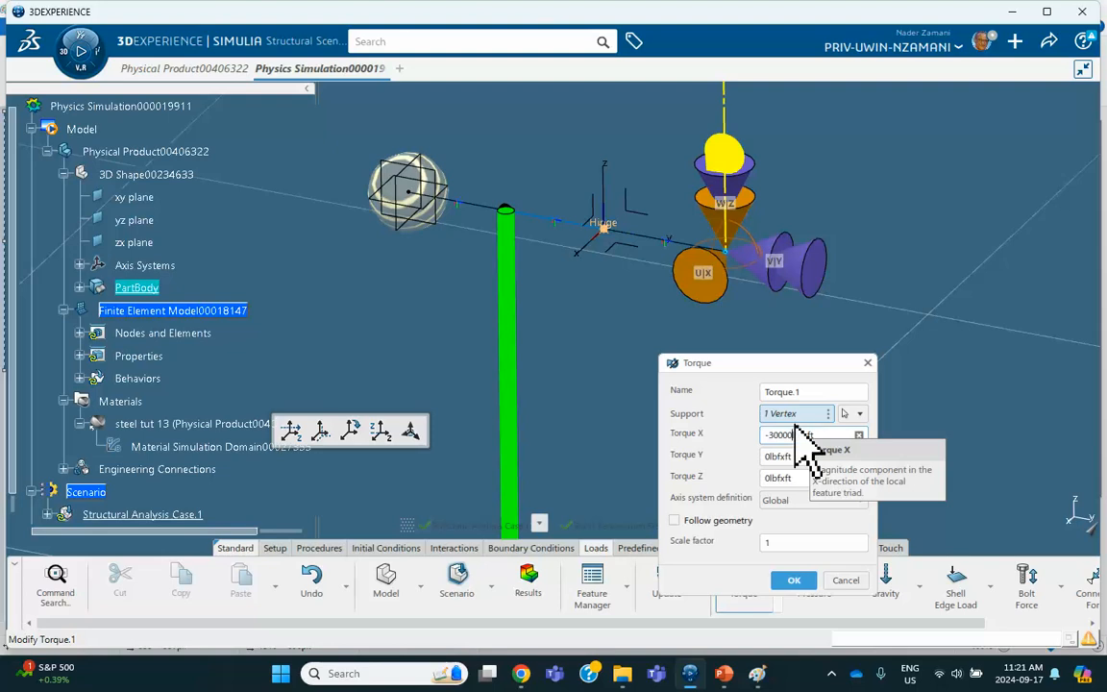
left_click(794, 581)
- Run the model and scenario checks on the structural analysis case and close their status
middle_click_drag(714, 366, 611, 319)
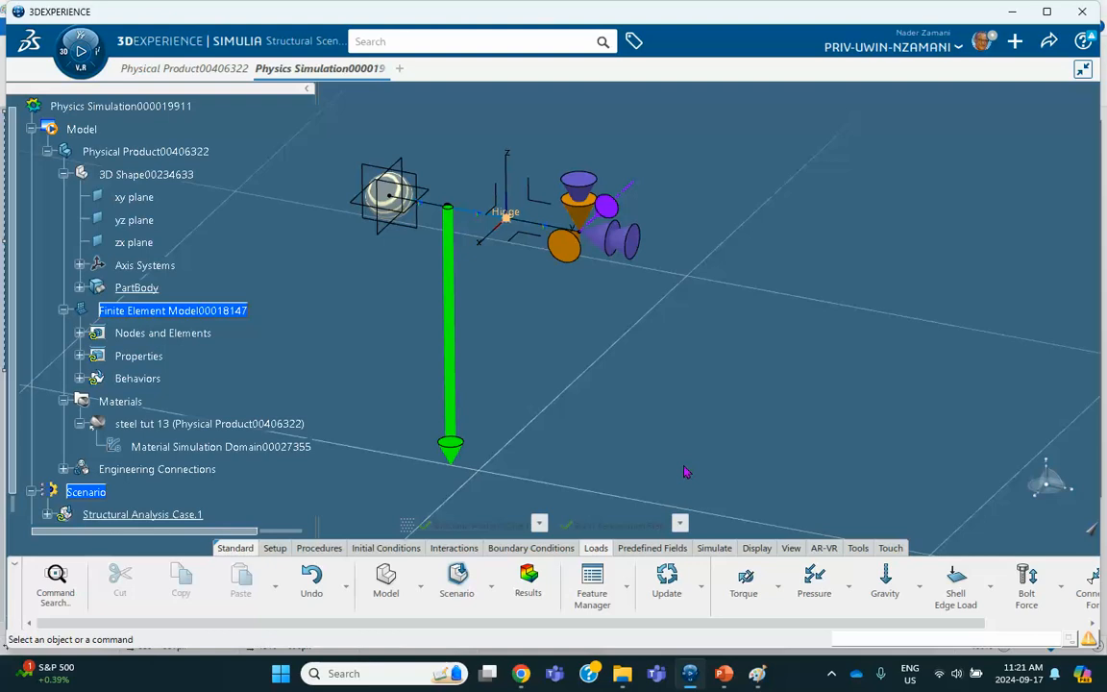
left_click(714, 547)
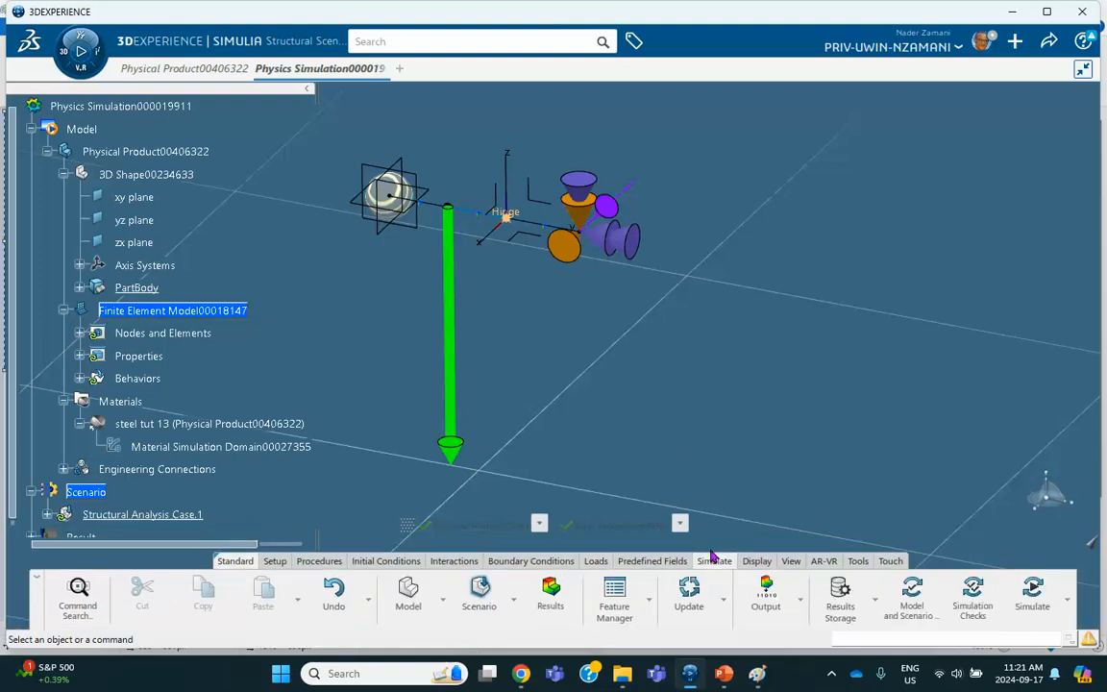
left_click(908, 598)
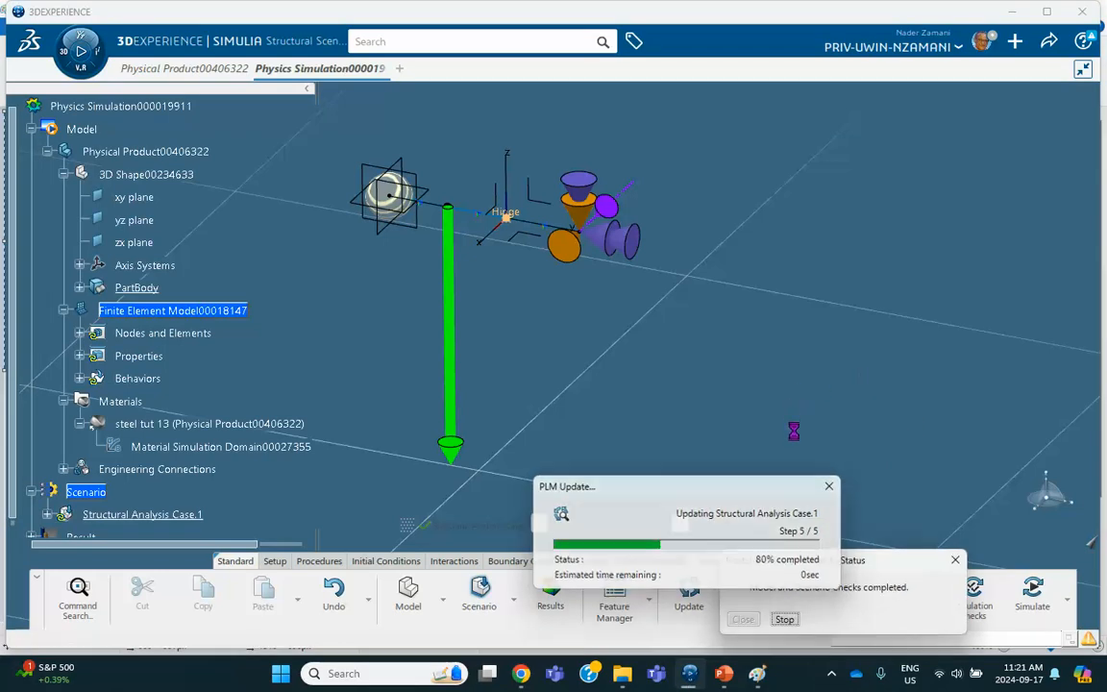
left_click(756, 621)
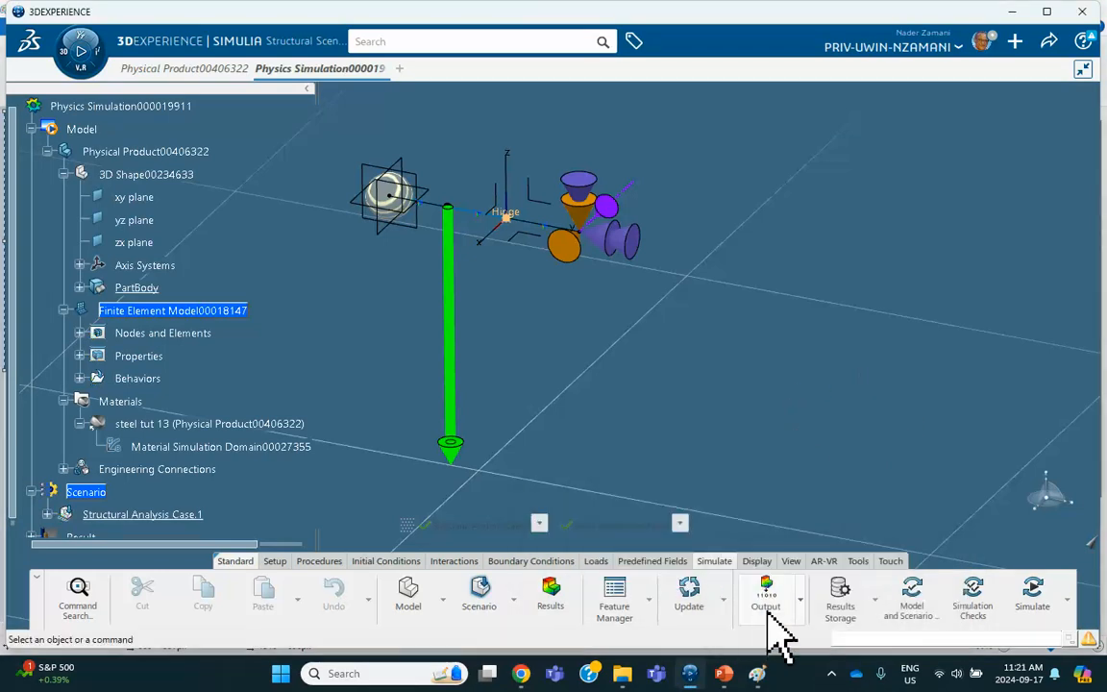
- Run the simulation checks locally and close the resulting status report
left_click(976, 600)
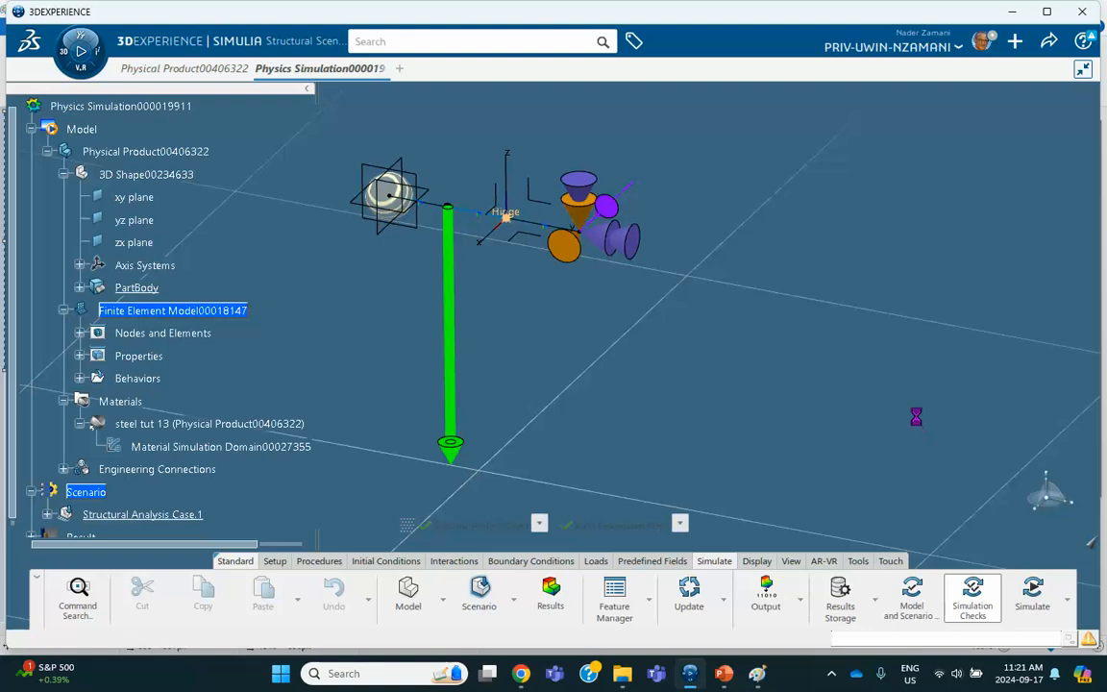
left_click(873, 516)
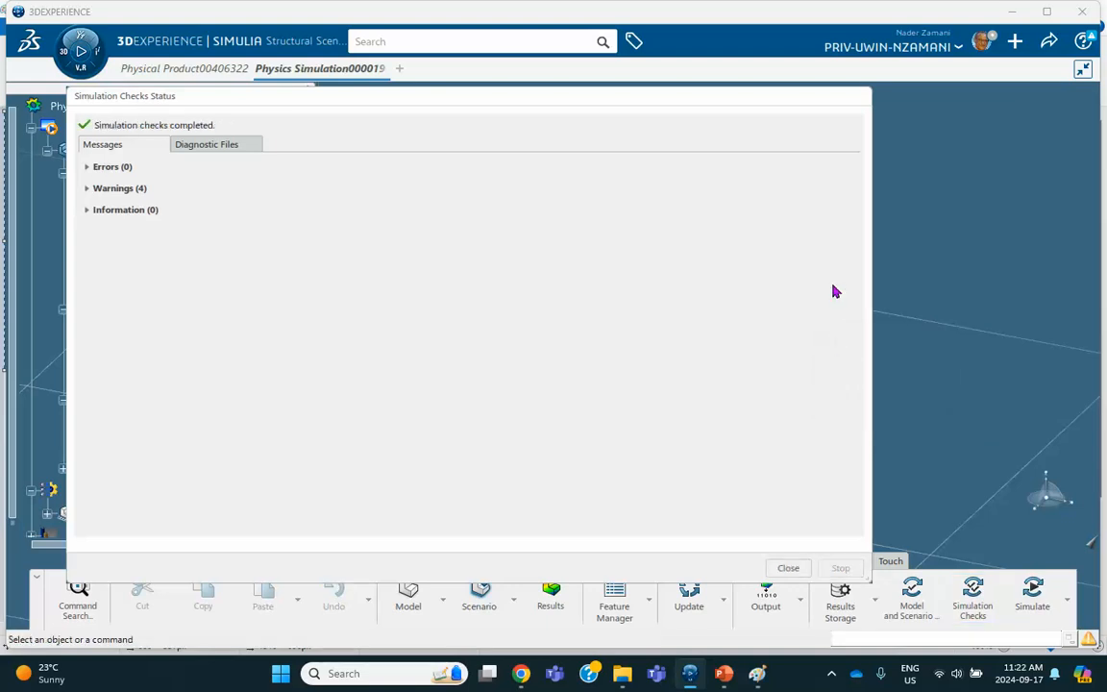
left_click(788, 568)
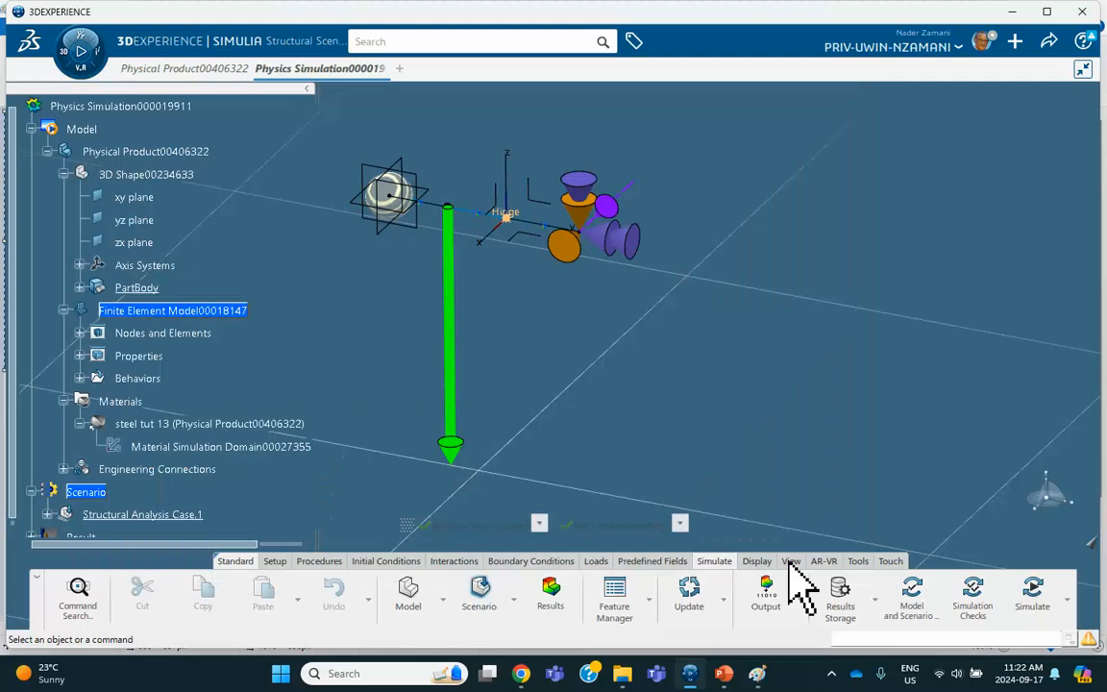
- Simulate the structural analysis case in local interactive mode with 4 cores and display the displacement plot of the results
left_click(1034, 593)
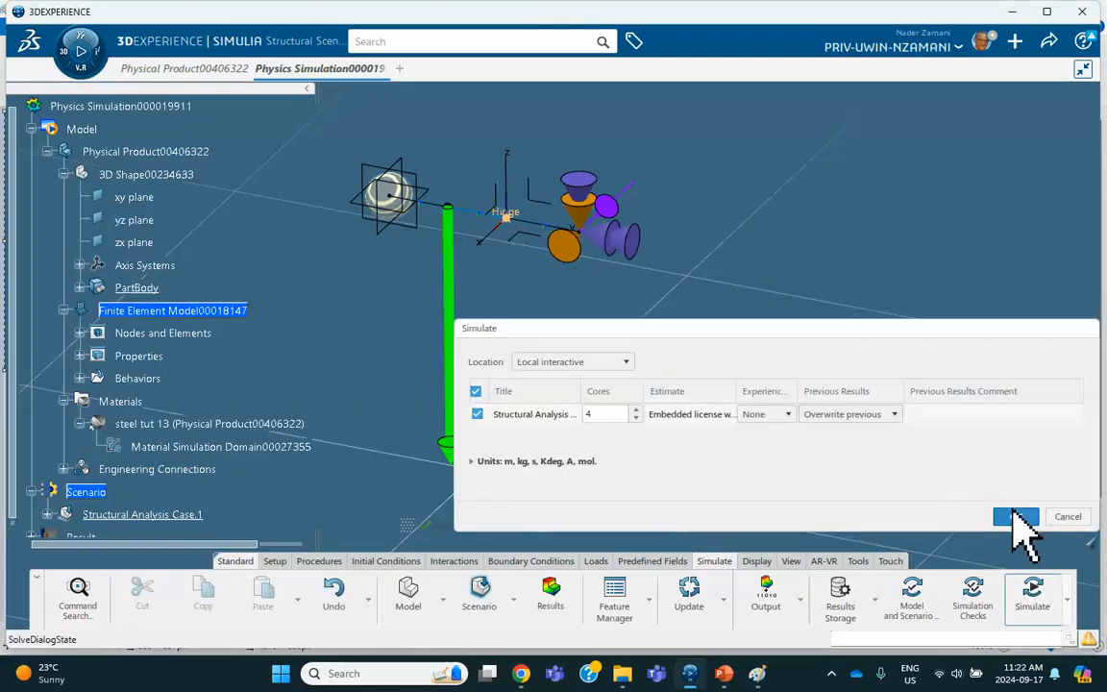
left_click(1016, 516)
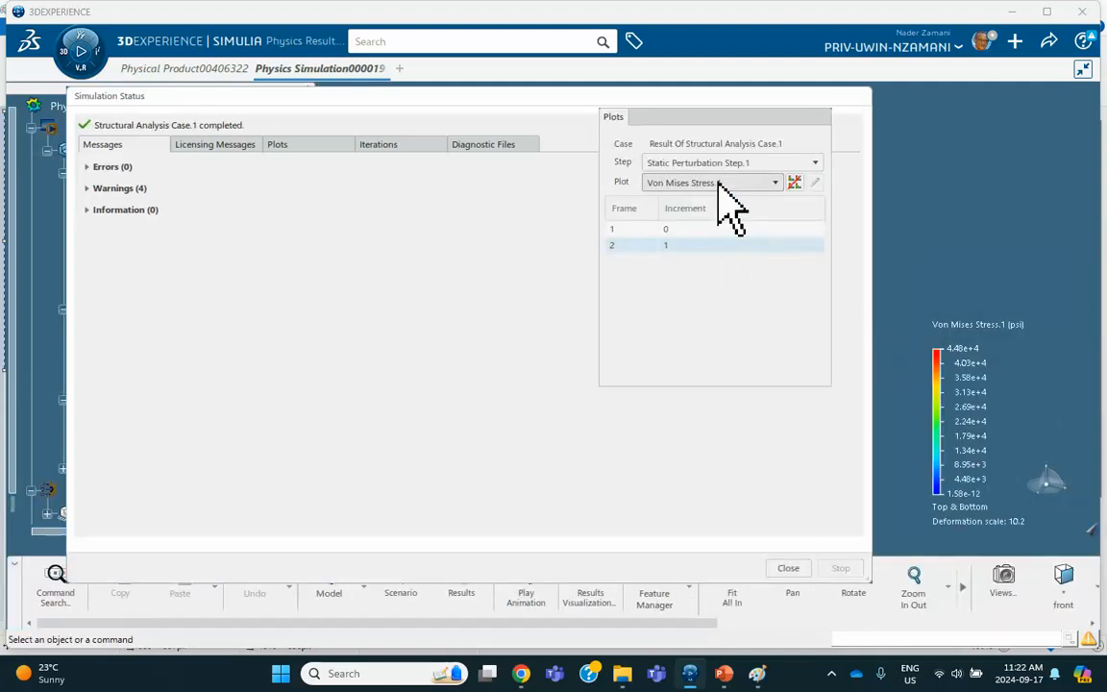
left_click(716, 183)
left_click(707, 213)
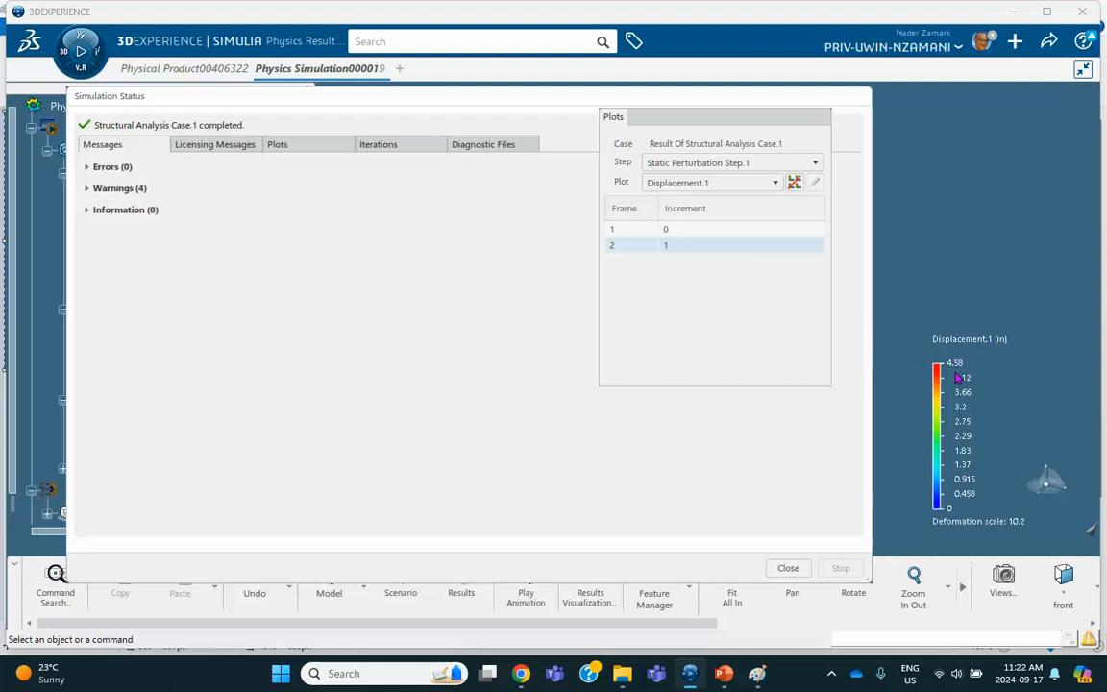
left_click(797, 568)
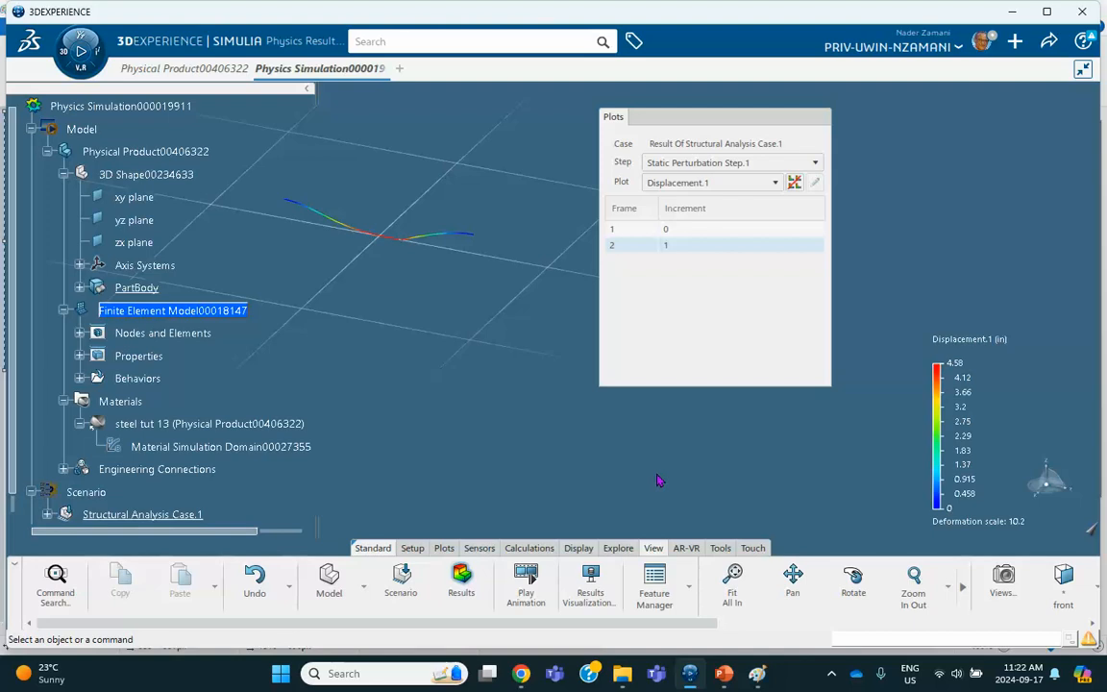
- Switch to the PowerPoint presentation to review the reference answer for hinge B, and show the title slide
left_click(723, 674)
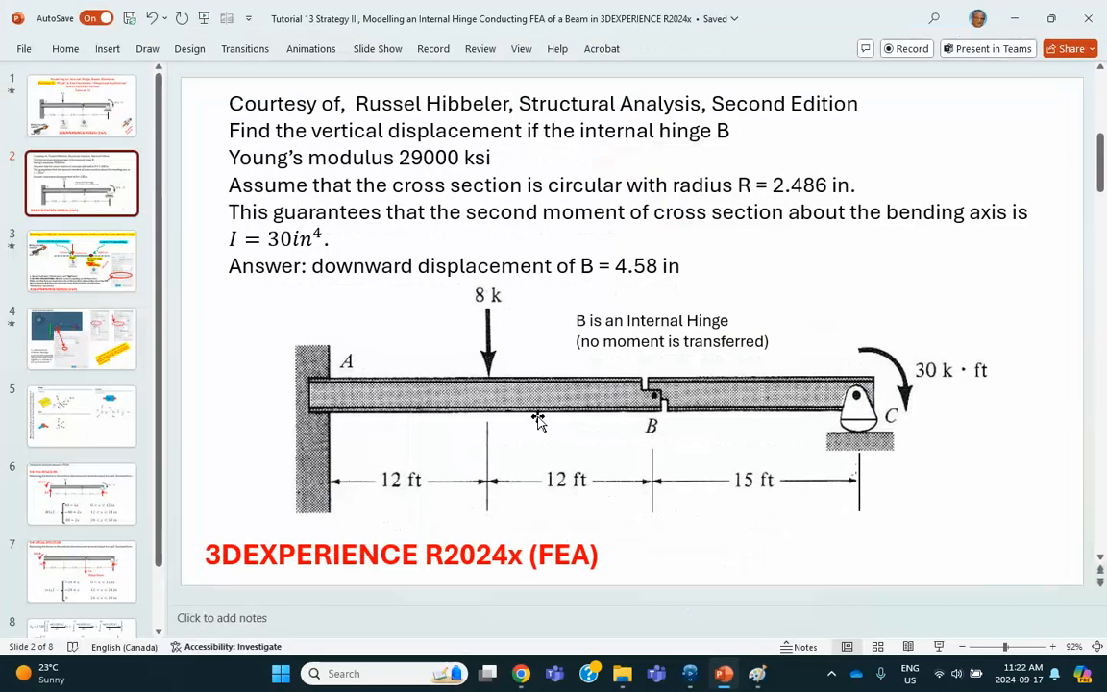
left_click(87, 120)
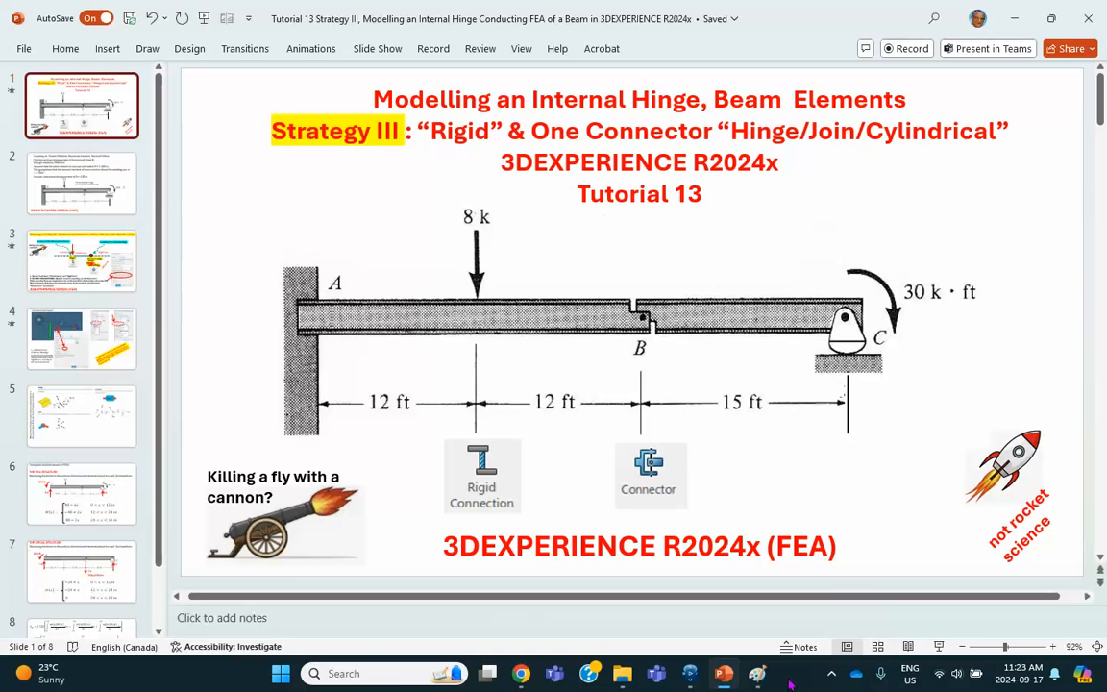
- Switch back to 3DEXPERIENCE to examine the deformed beam around the hinge, and collapse the list of result plots
left_click(690, 673)
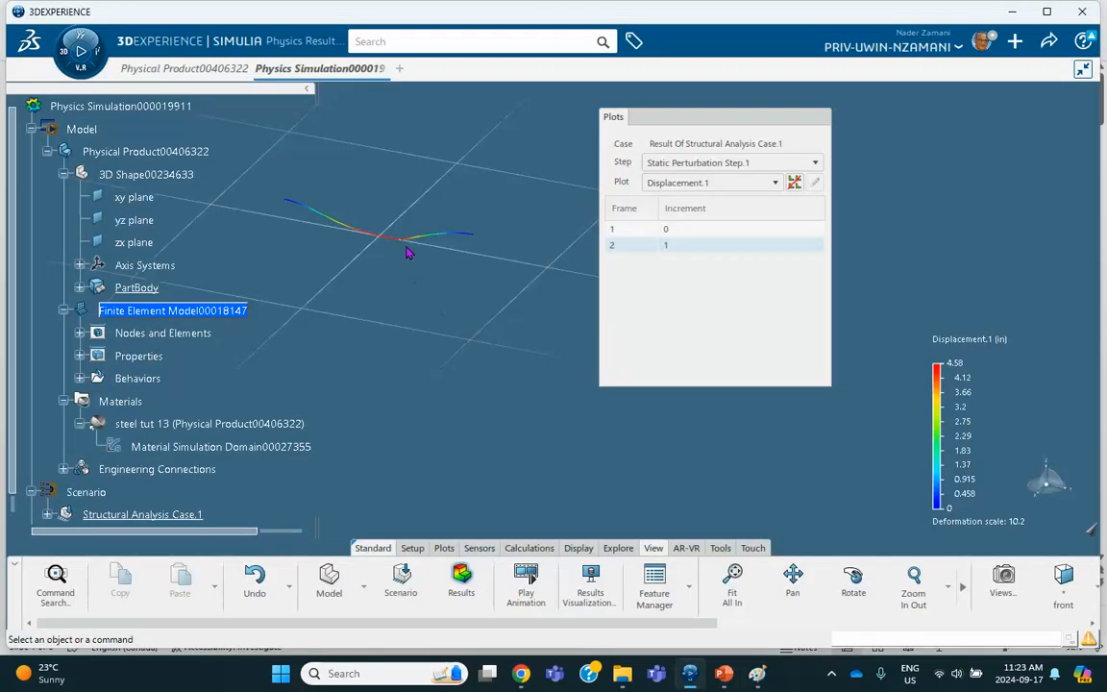
mouse_move(400, 242)
left_click(763, 119)
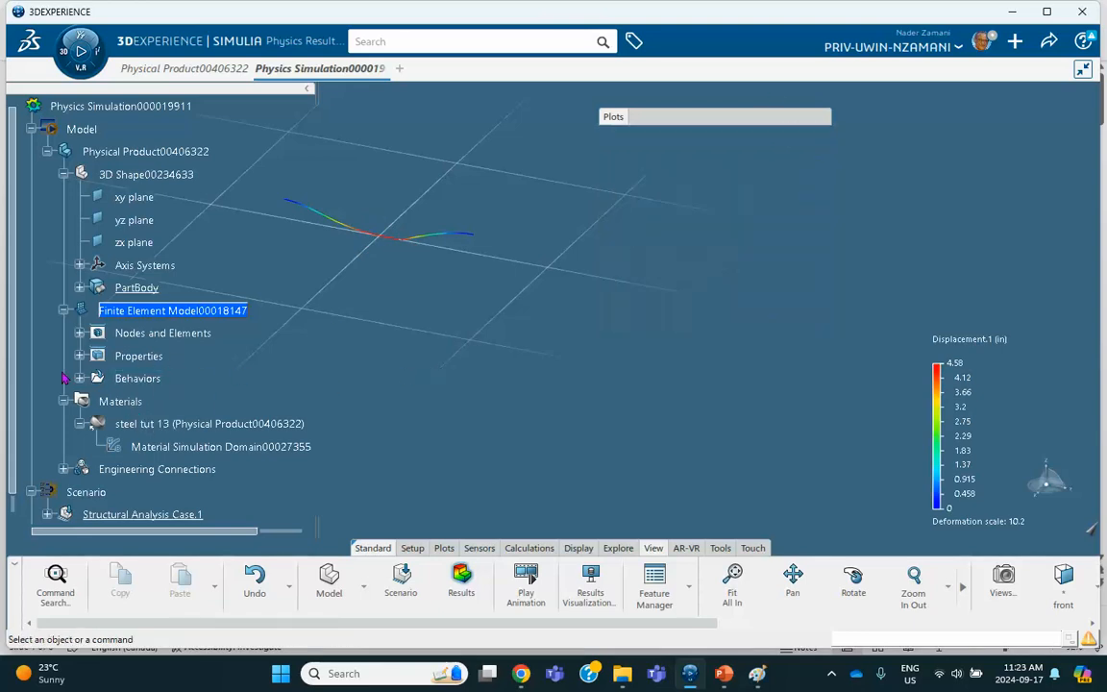
- Expand the Free.1 engineering connection and its simulation properties in the model tree to list the rigid connection and the connector
scroll(144, 375, "down", 3)
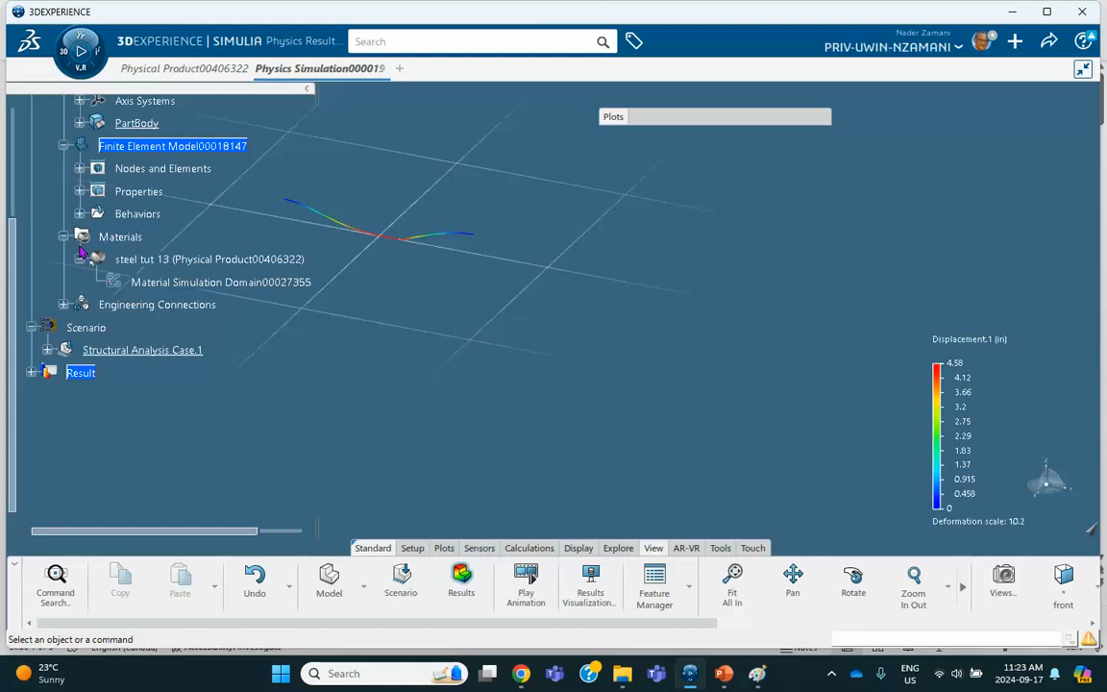
left_click(80, 213)
left_click(80, 214)
left_click(62, 304)
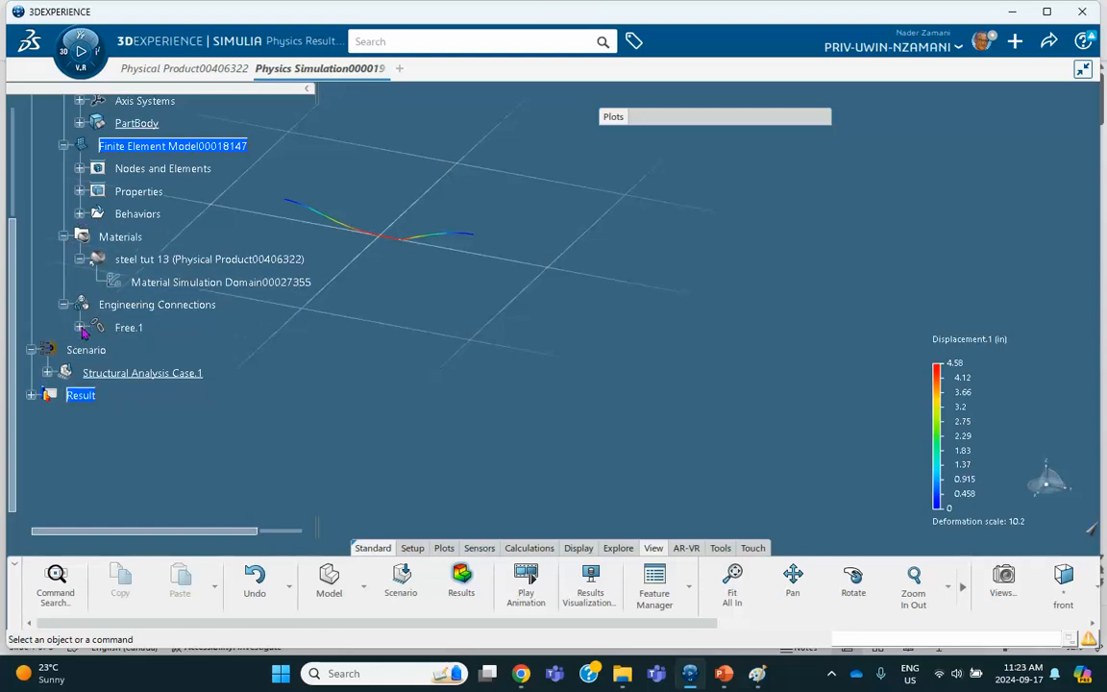
left_click(80, 328)
left_click(96, 350)
left_click(207, 373)
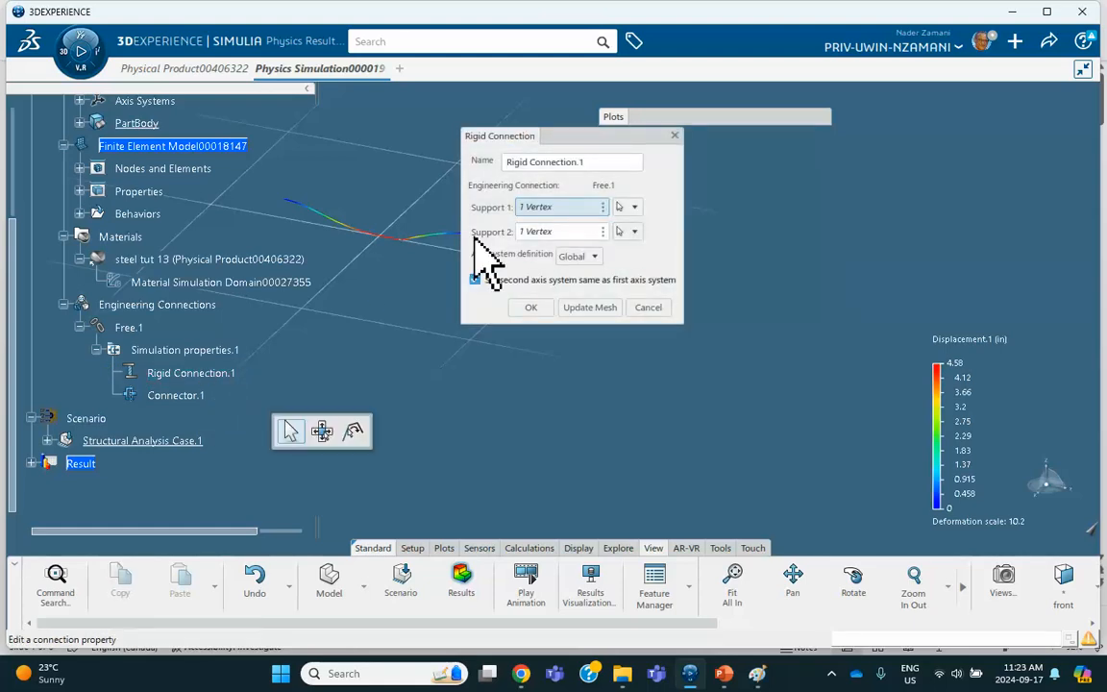
right_click(571, 206)
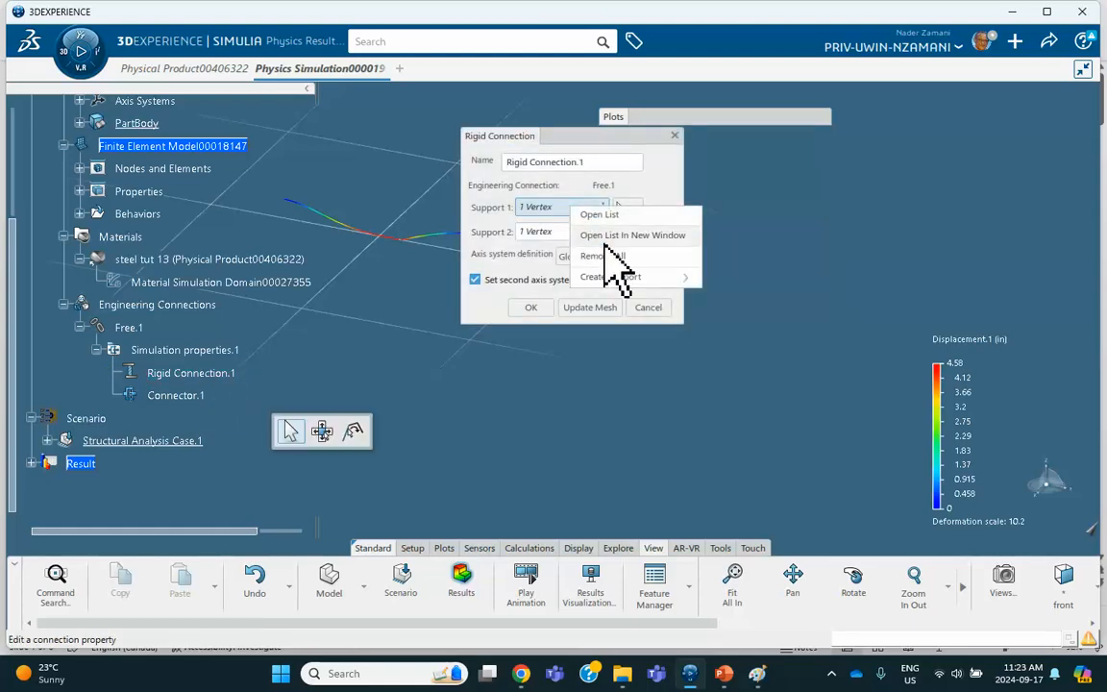
mouse_move(614, 278)
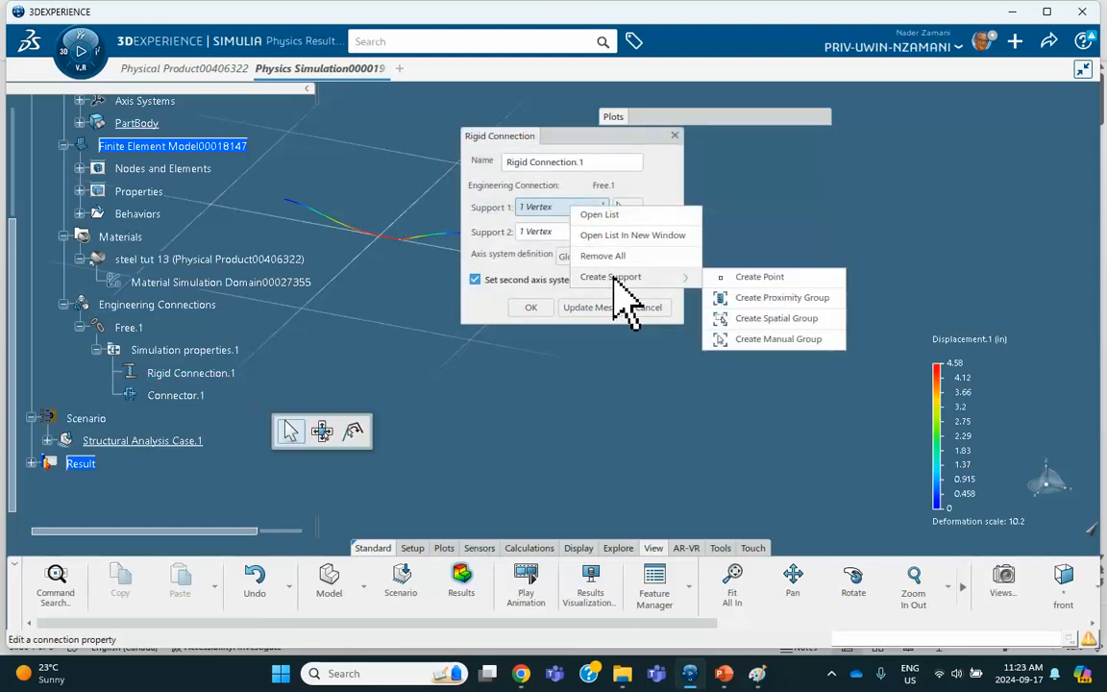
left_click(640, 371)
left_click(649, 308)
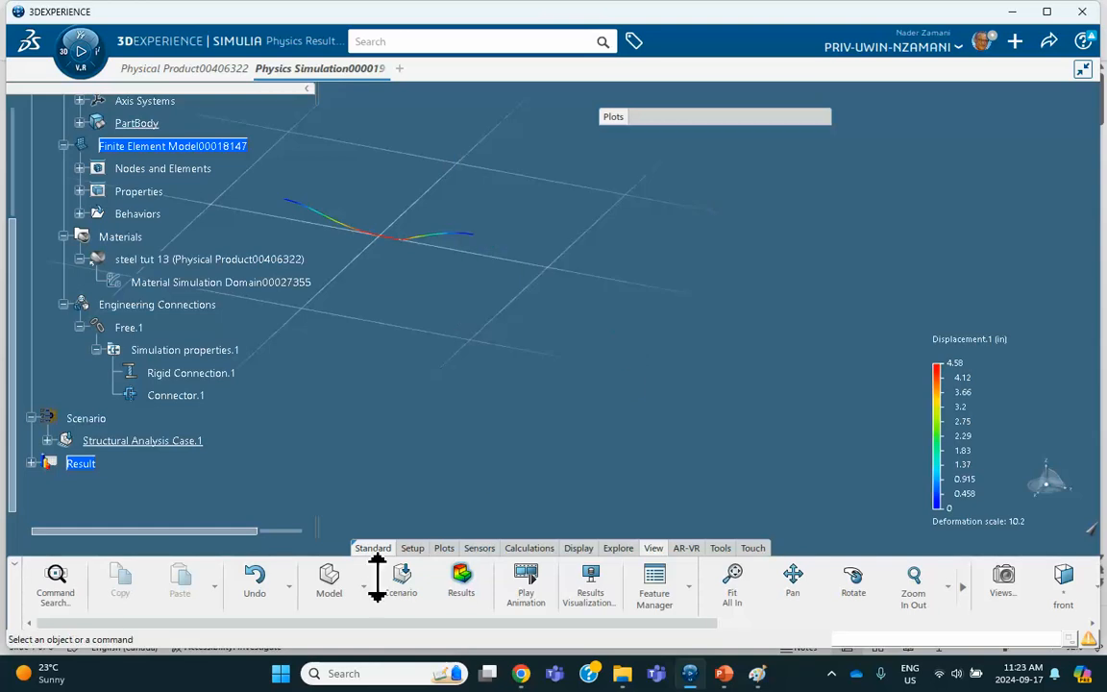
- Return to the structural model, open Rigid Connection.1 for editing and remove the vertices from both of its supports
left_click(329, 581)
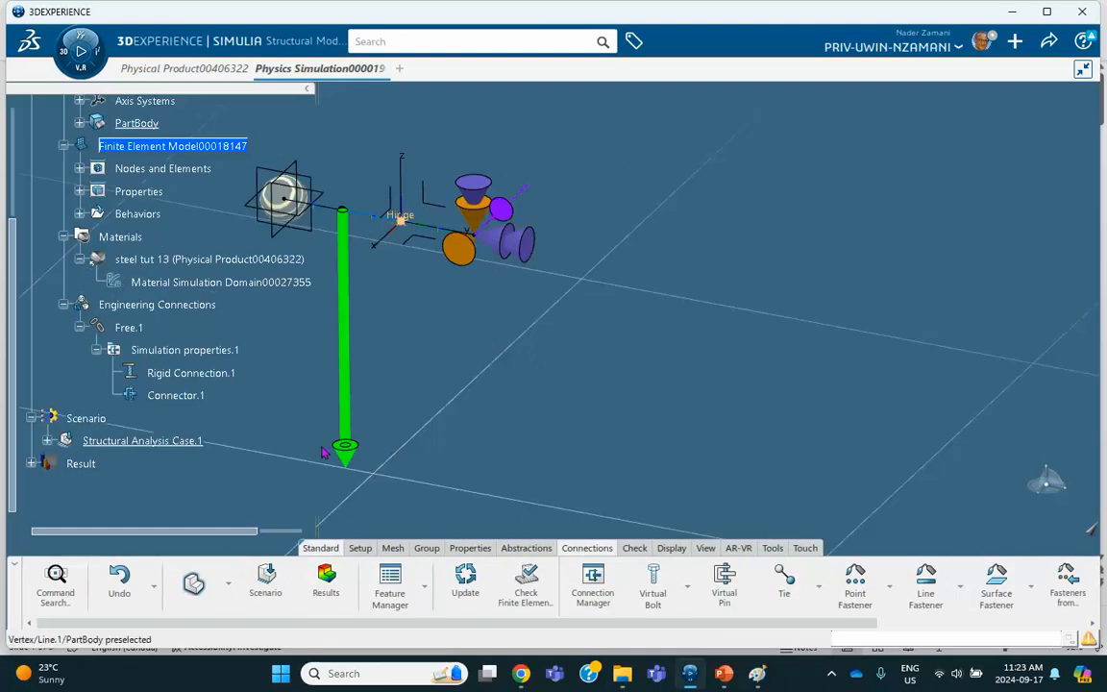
double_click(195, 376)
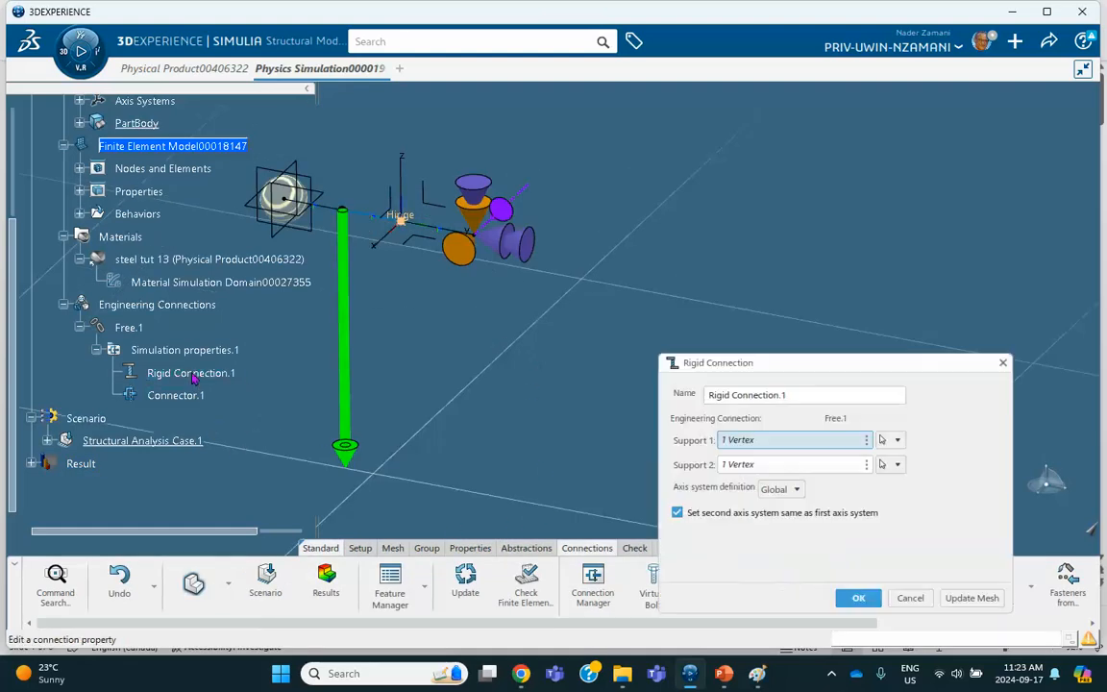
left_click_drag(736, 366, 716, 207)
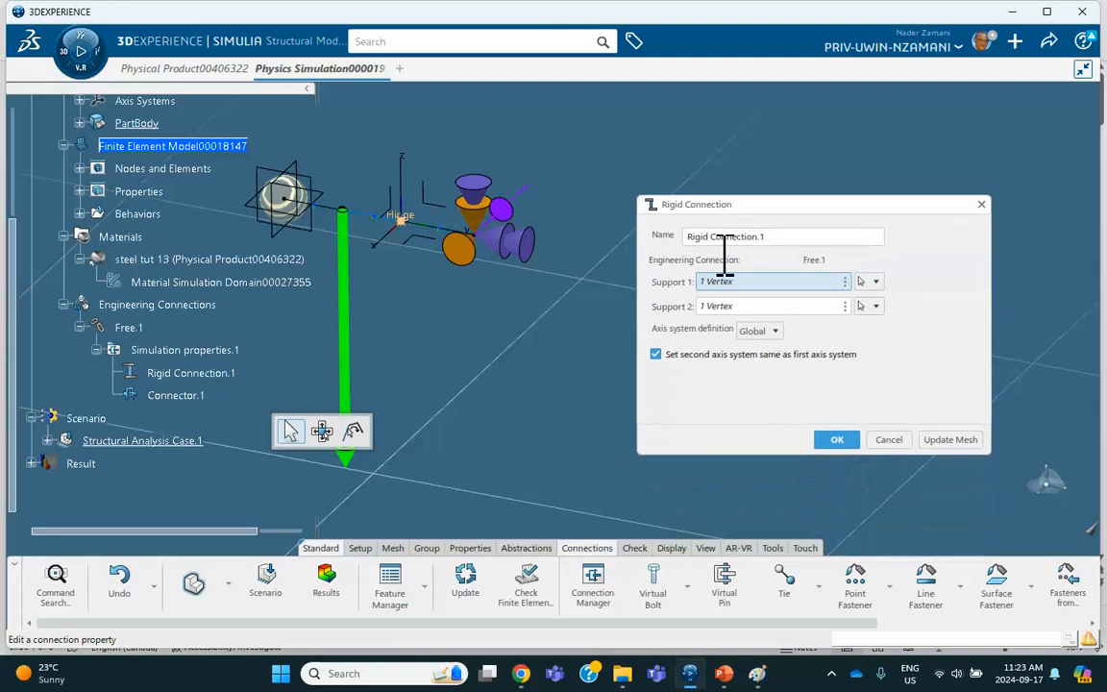
right_click(731, 281)
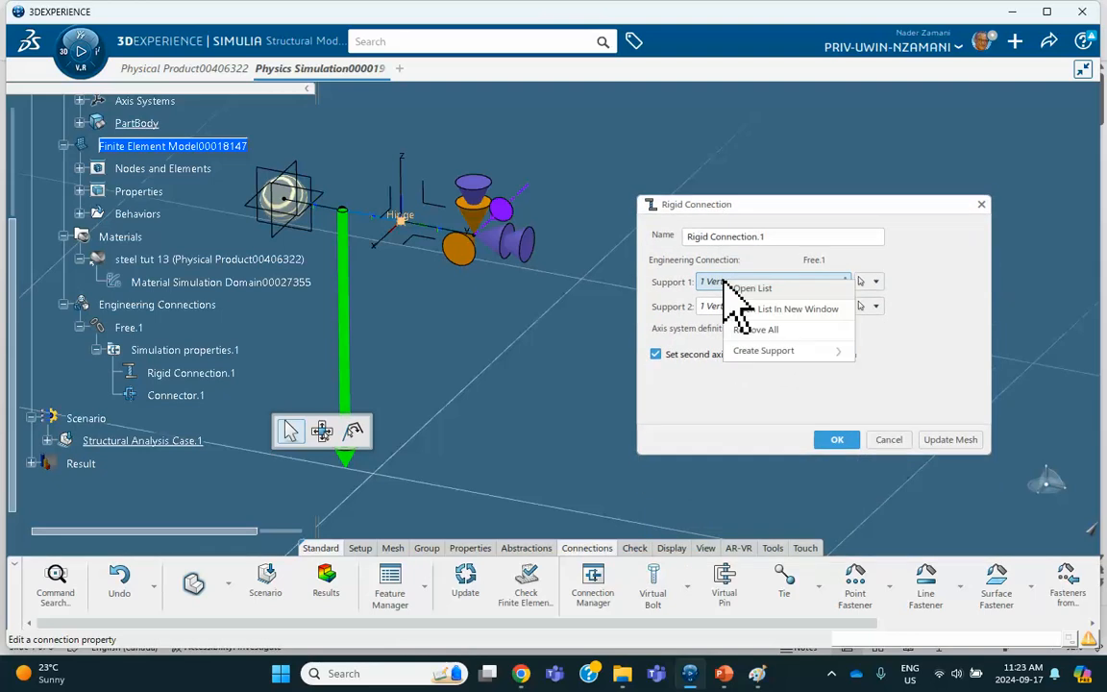
left_click(763, 332)
right_click(748, 305)
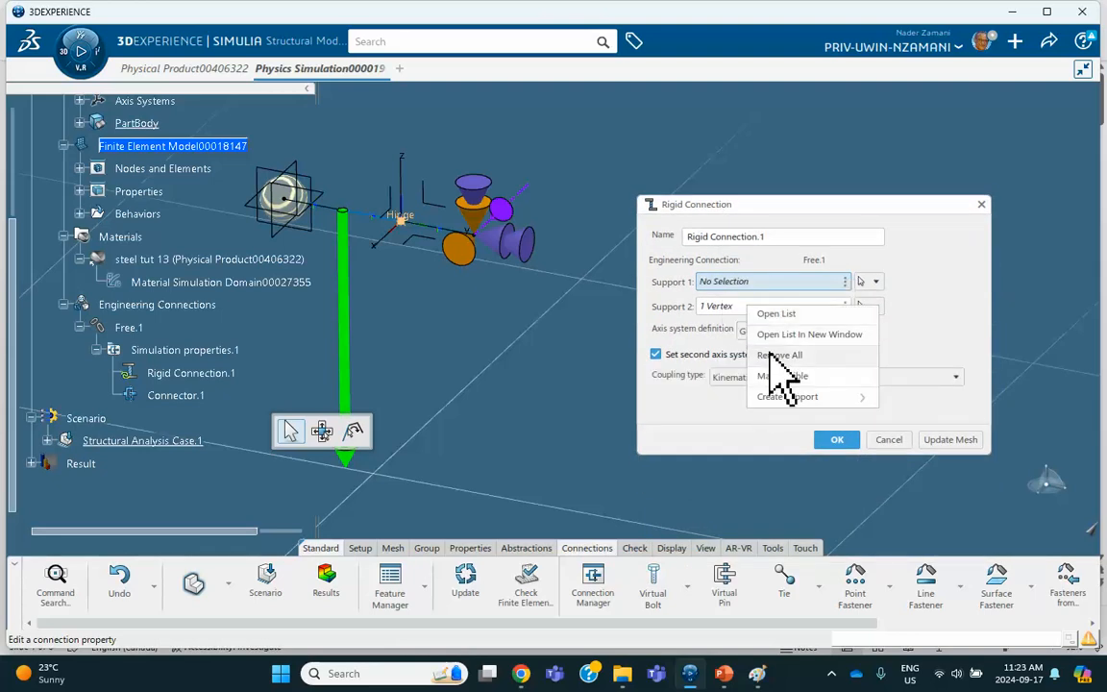
left_click(773, 354)
- Assign the beam edge at the fixed end as Support 1 and the hidden middle edge, made visible again, as Support 2 of the rigid connection
middle_click_drag(509, 334, 603, 348)
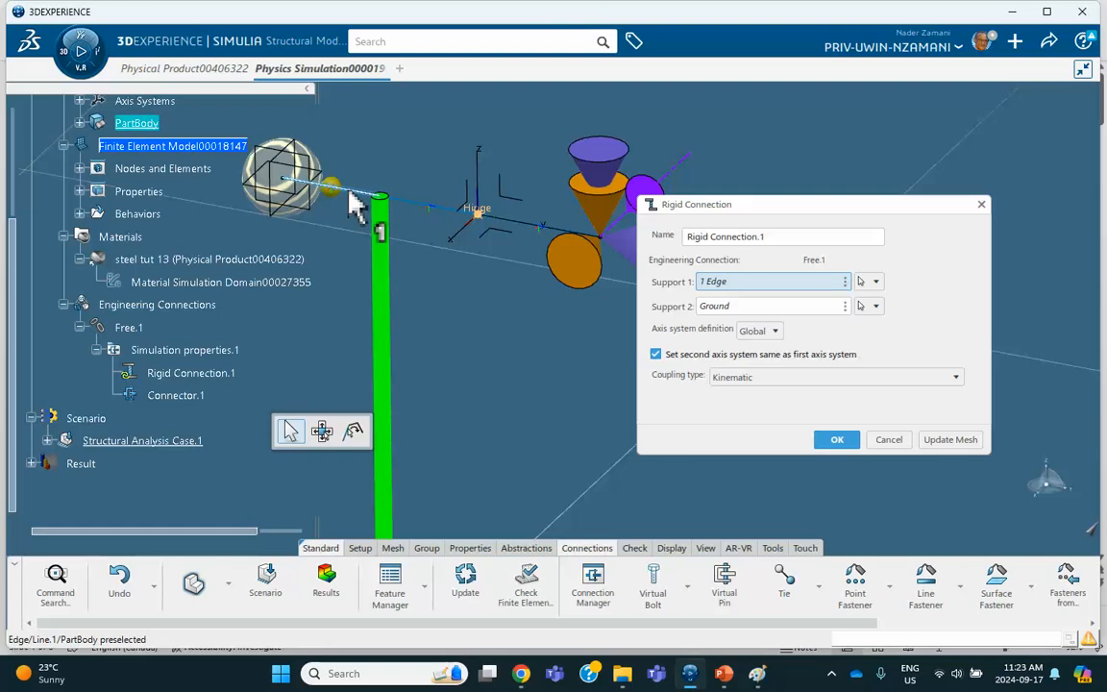
left_click(723, 307)
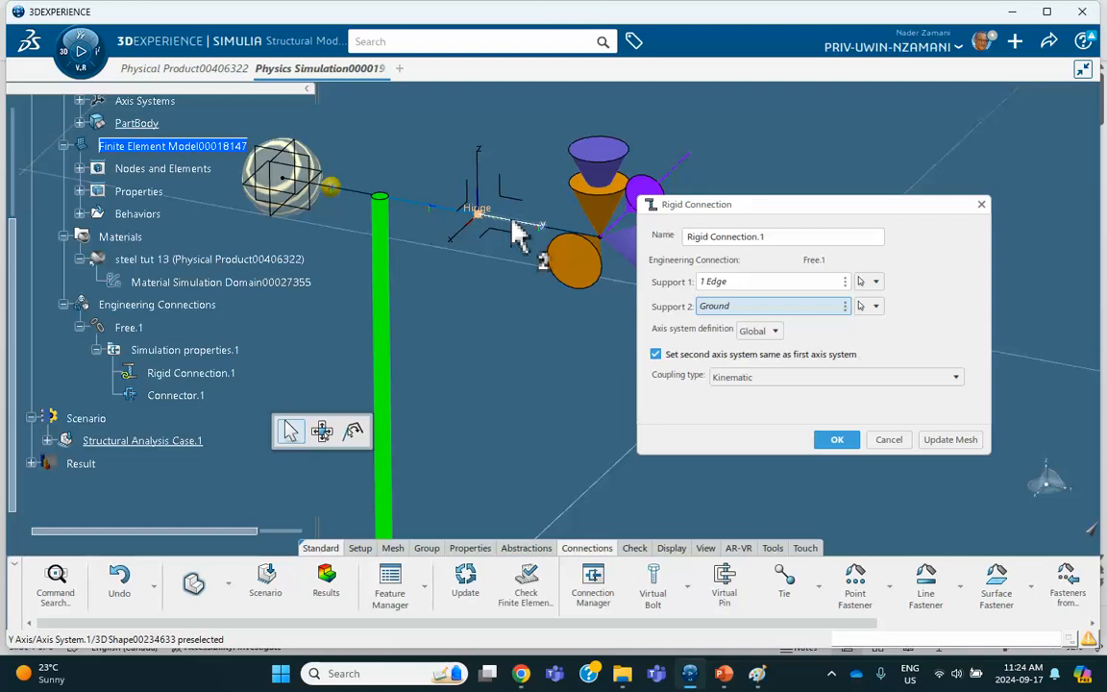
left_click(1090, 536)
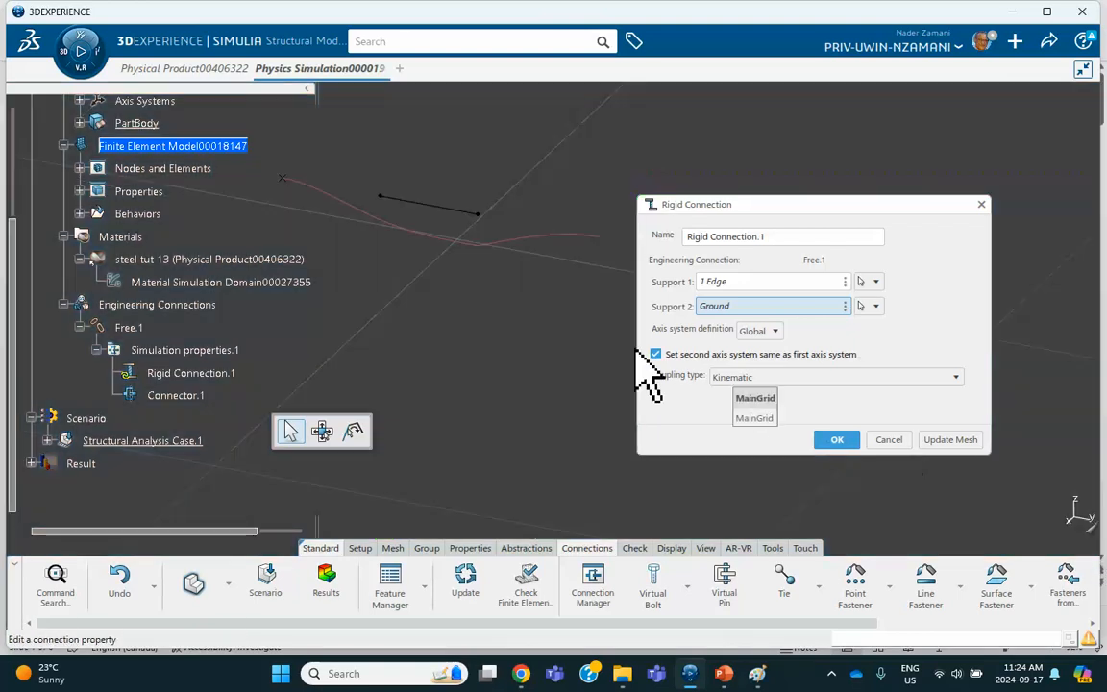
right_click(437, 219)
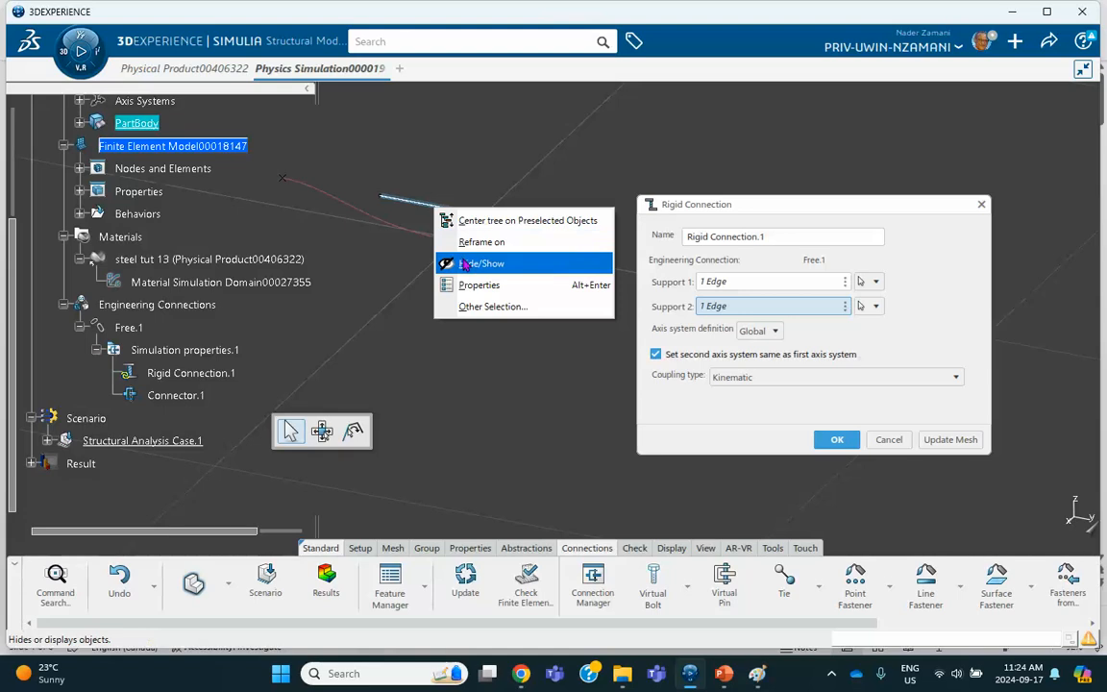
left_click(452, 262)
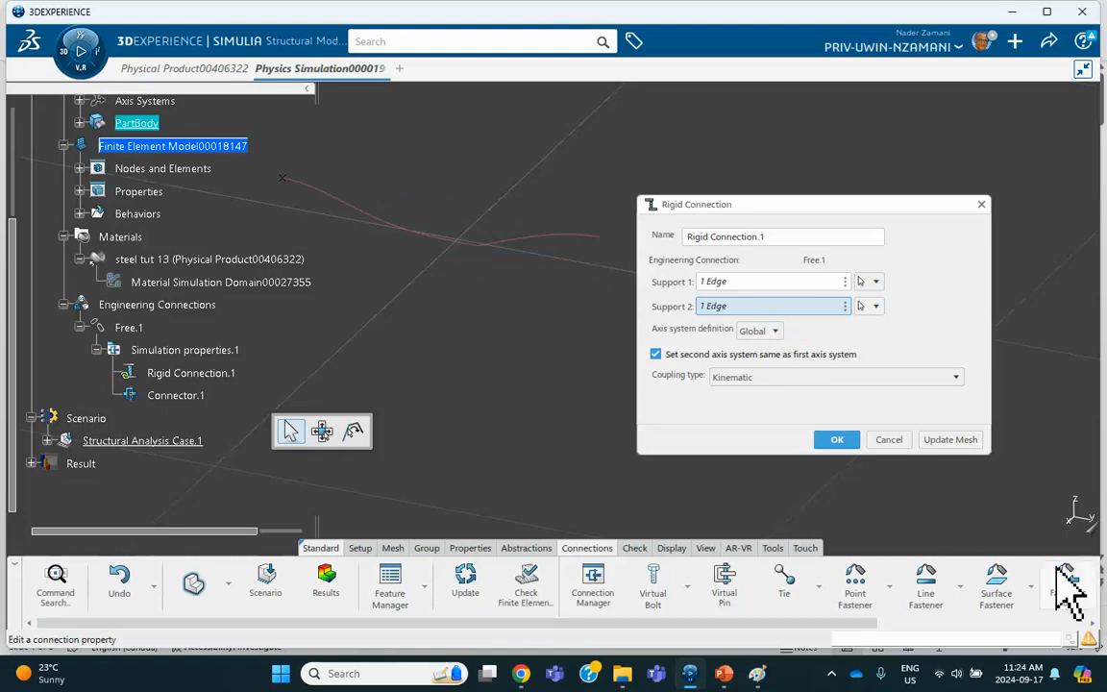
left_click(1090, 535)
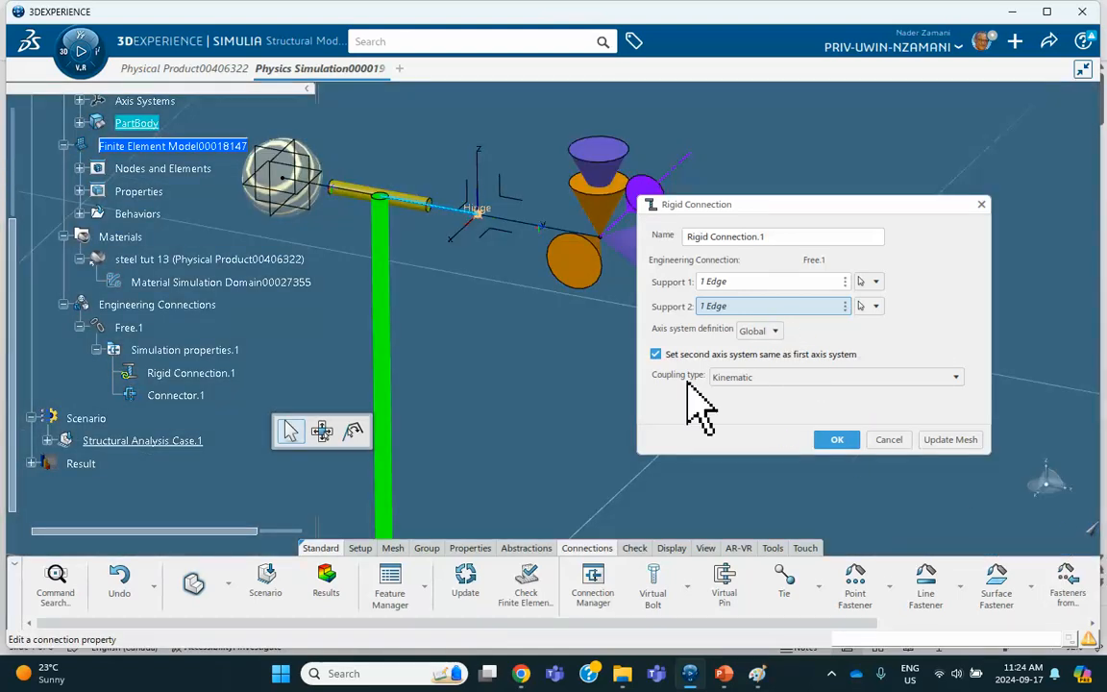
middle_click_drag(517, 373, 546, 360)
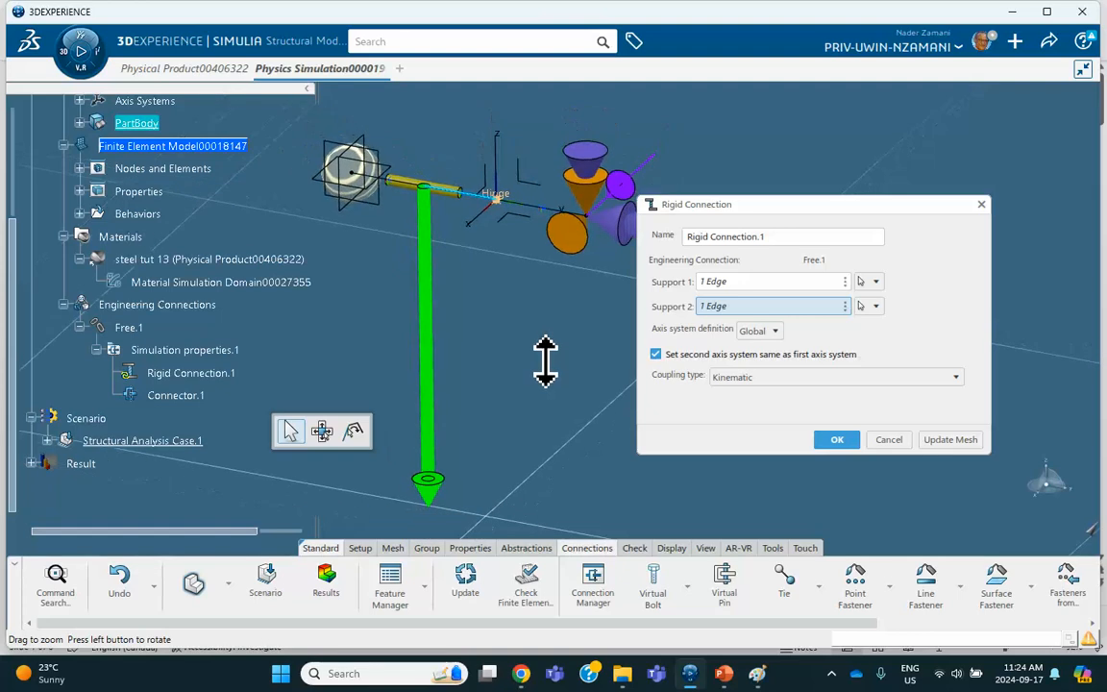
middle_click_drag(504, 279, 423, 236)
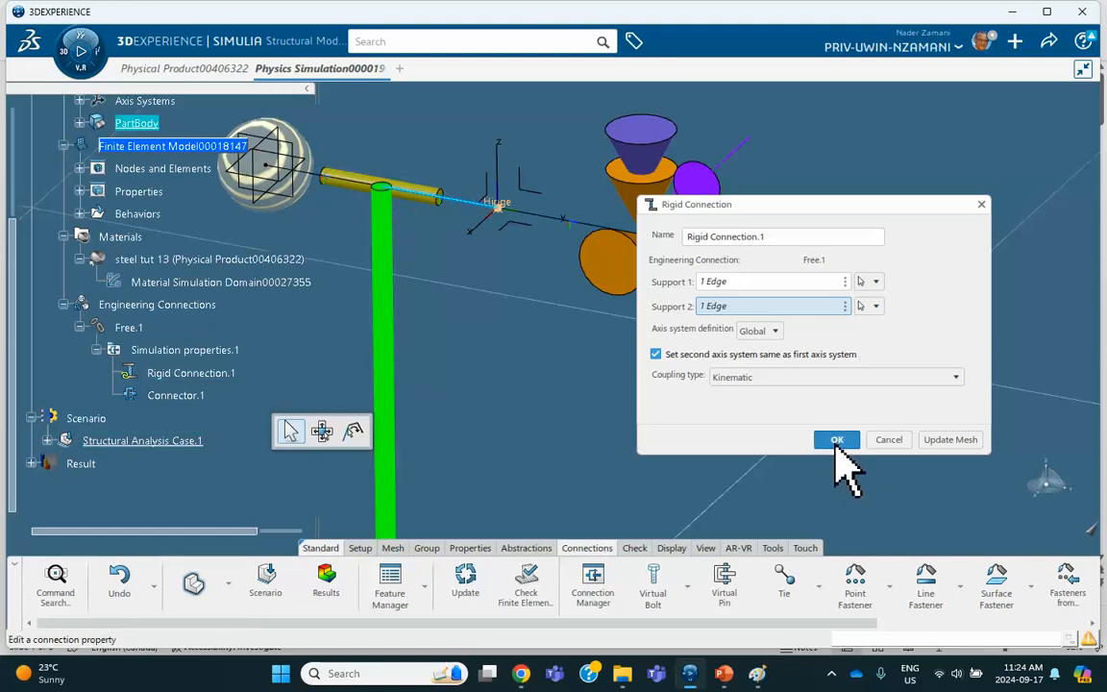
left_click(839, 440)
middle_click_drag(584, 346, 596, 323)
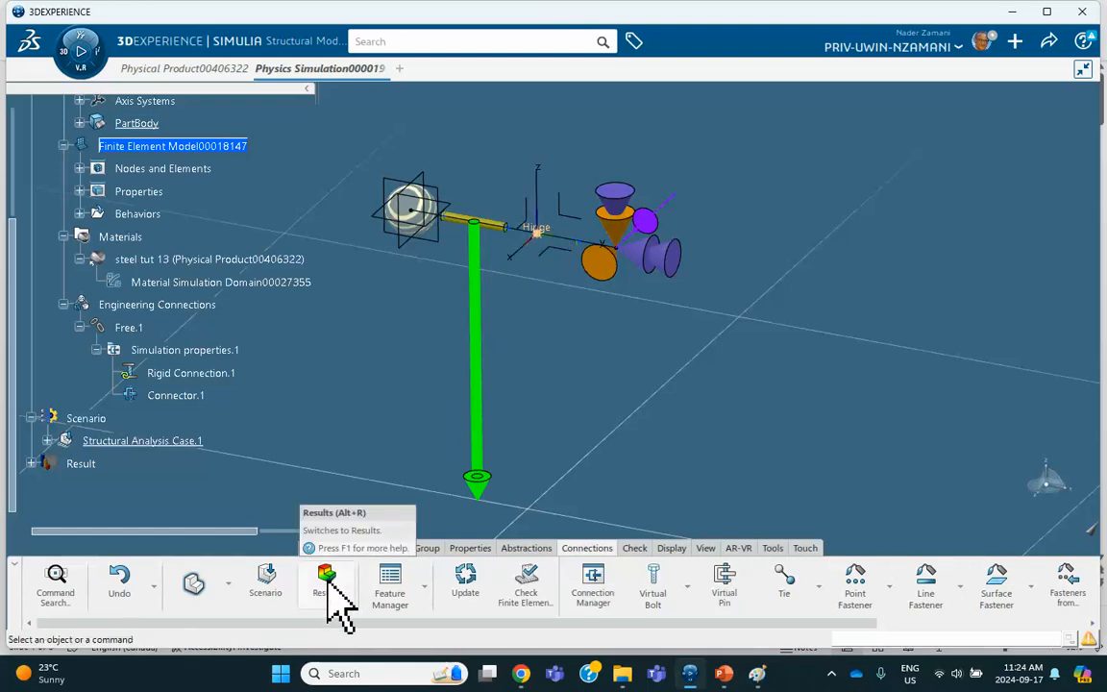
- Return to the scenario, rerun the model and scenario checks with the edge-based rigid connection, and close their status
left_click(277, 601)
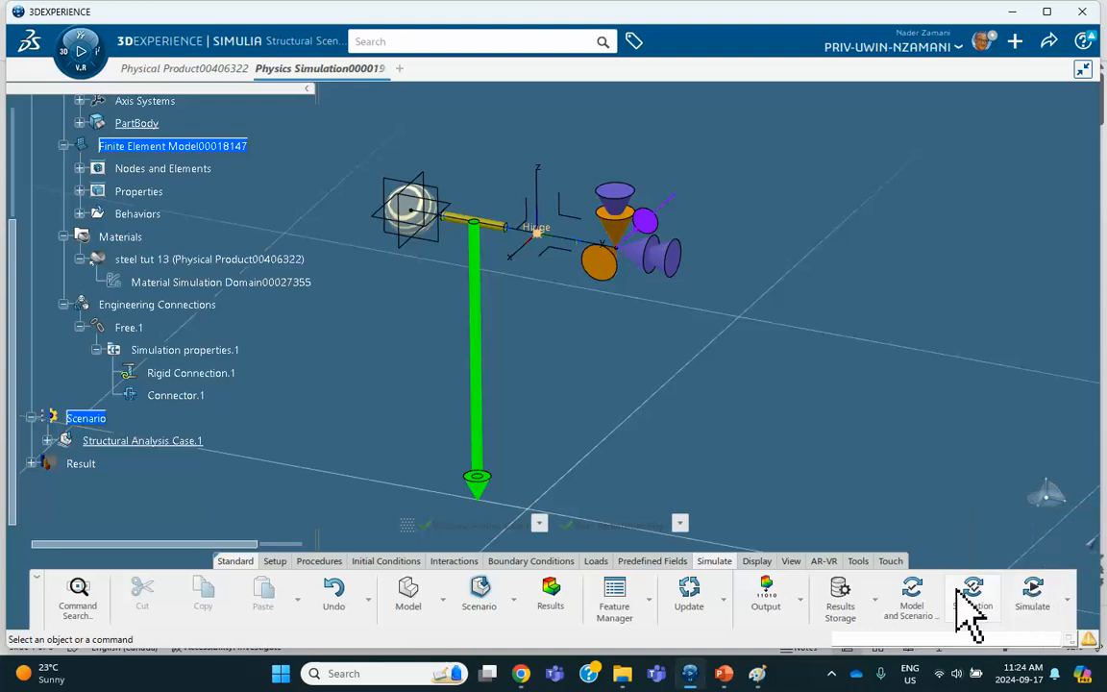
left_click(916, 594)
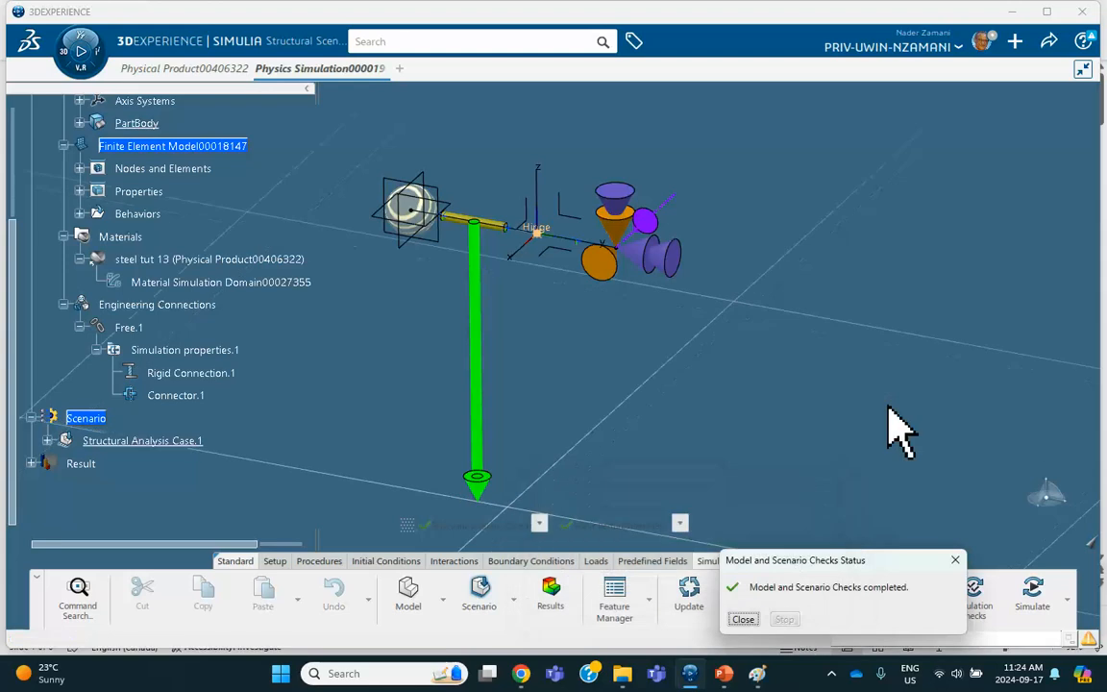
left_click(759, 619)
- Rerun the structural analysis case in local interactive mode with 4 cores, overwriting the previous results, and close the simulation status
left_click(1034, 601)
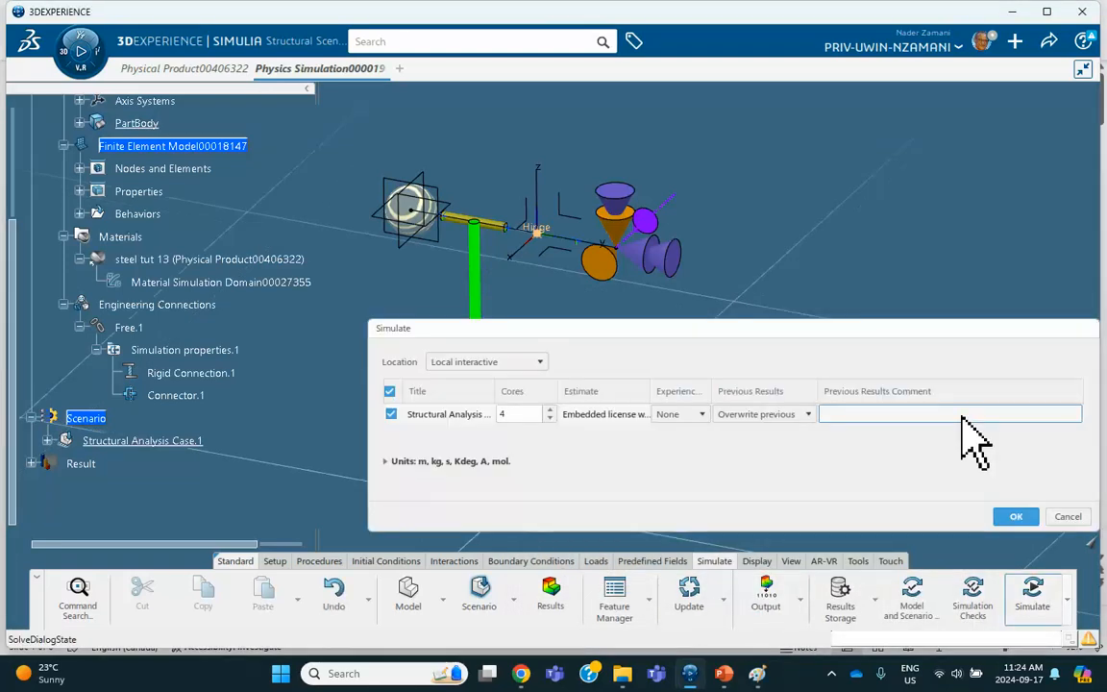
left_click(1019, 519)
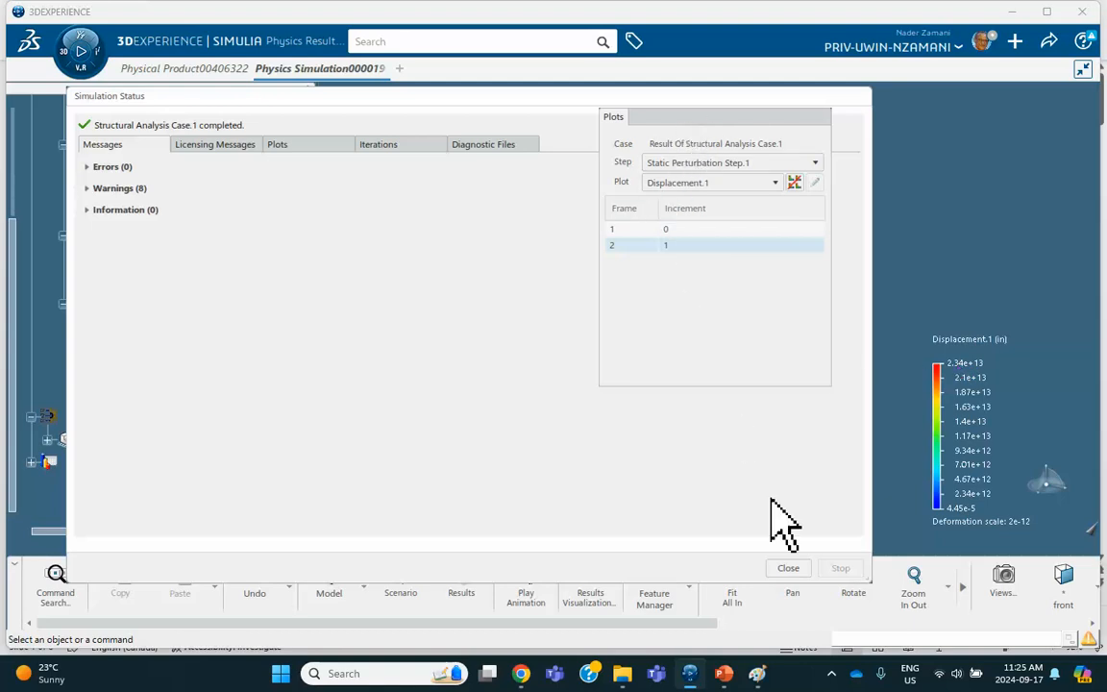
left_click(788, 568)
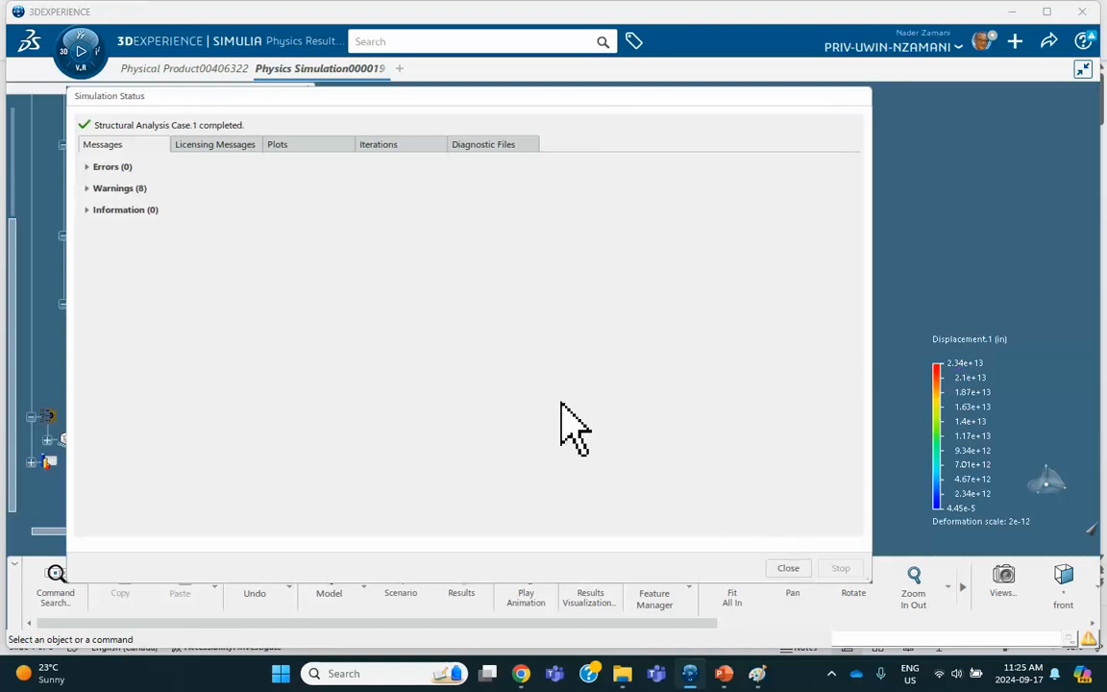
left_click(789, 568)
- Move the plot list clear of the beam, examine the new displacement plot, play its deformation animation and close the player
left_click_drag(495, 389, 376, 412)
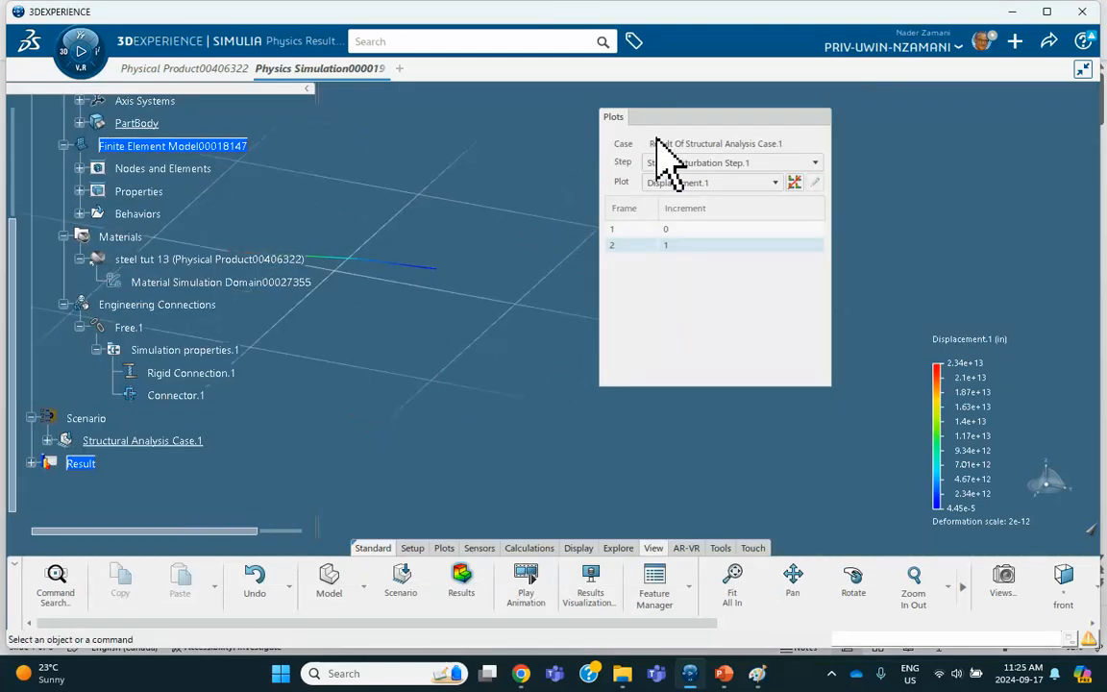
left_click_drag(676, 118, 787, 116)
middle_click_drag(388, 434, 534, 344)
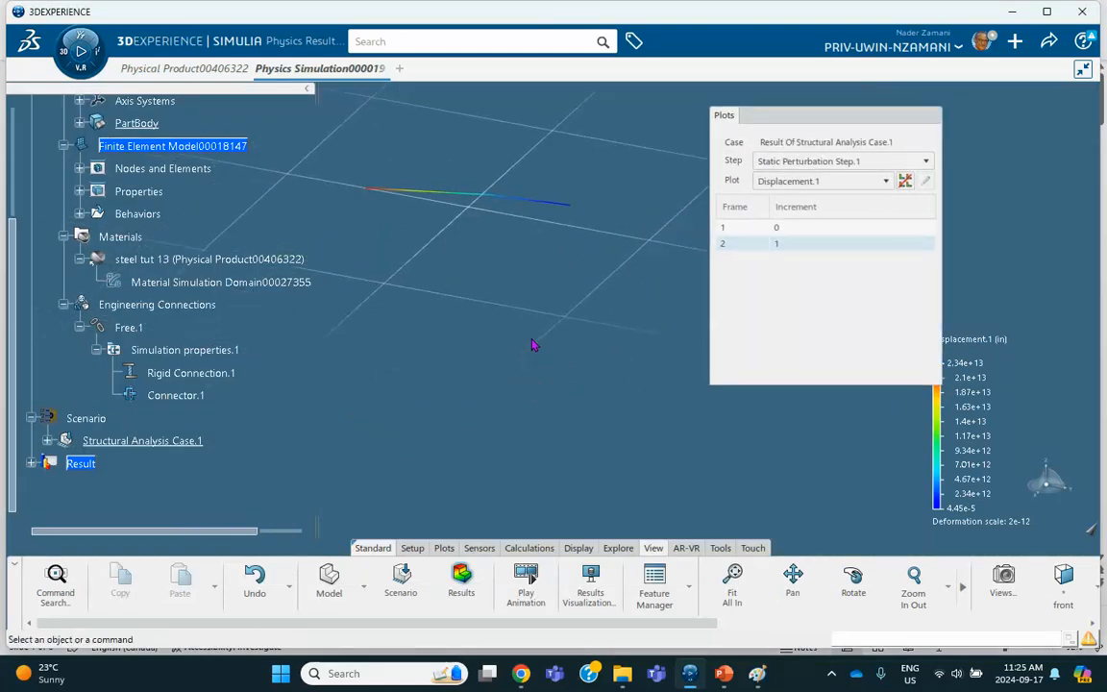
left_click(526, 578)
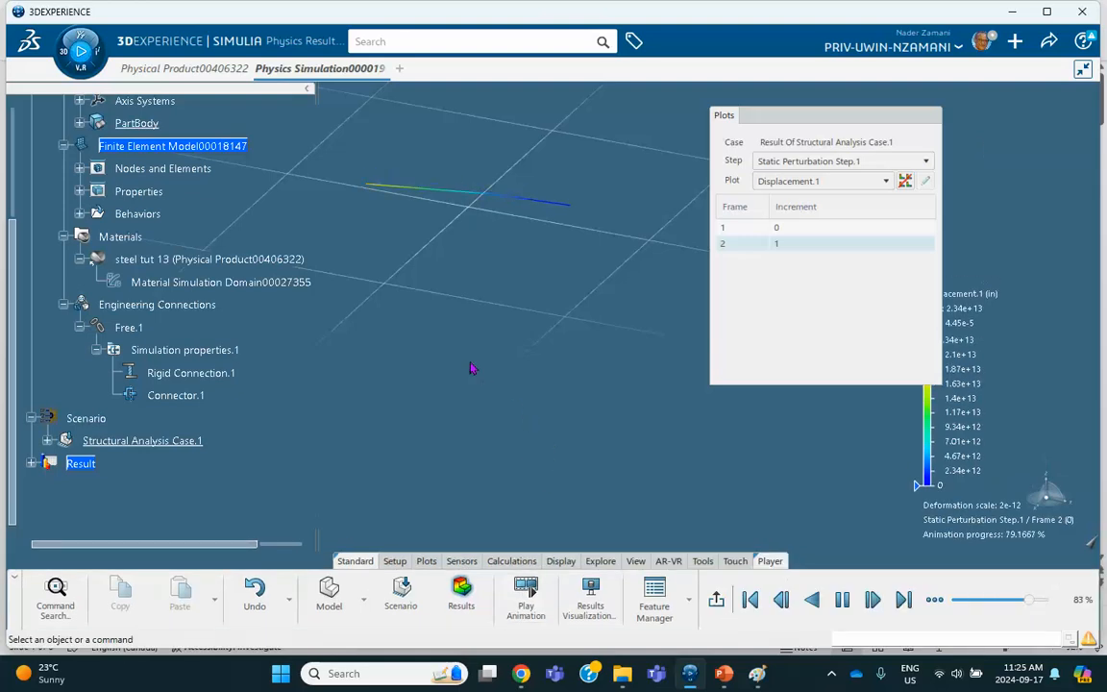
mouse_move(471, 368)
middle_mouse_down()
mouse_move(644, 418)
mouse_move(593, 433)
mouse_move(679, 408)
mouse_move(563, 412)
mouse_move(481, 375)
middle_mouse_up()
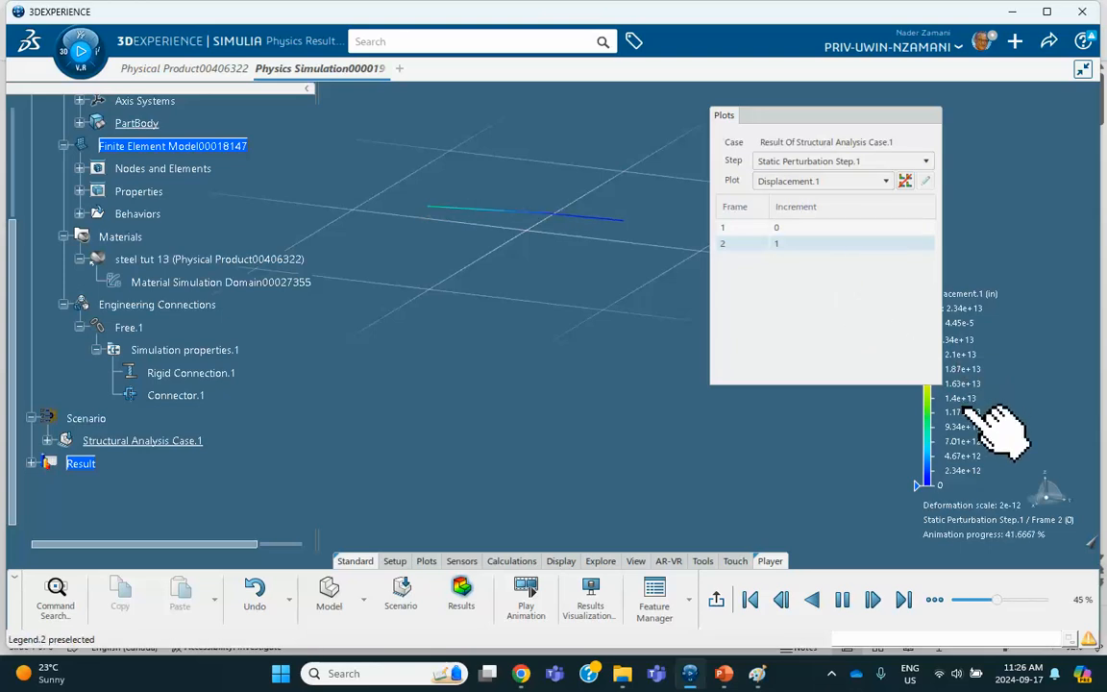
left_click(718, 602)
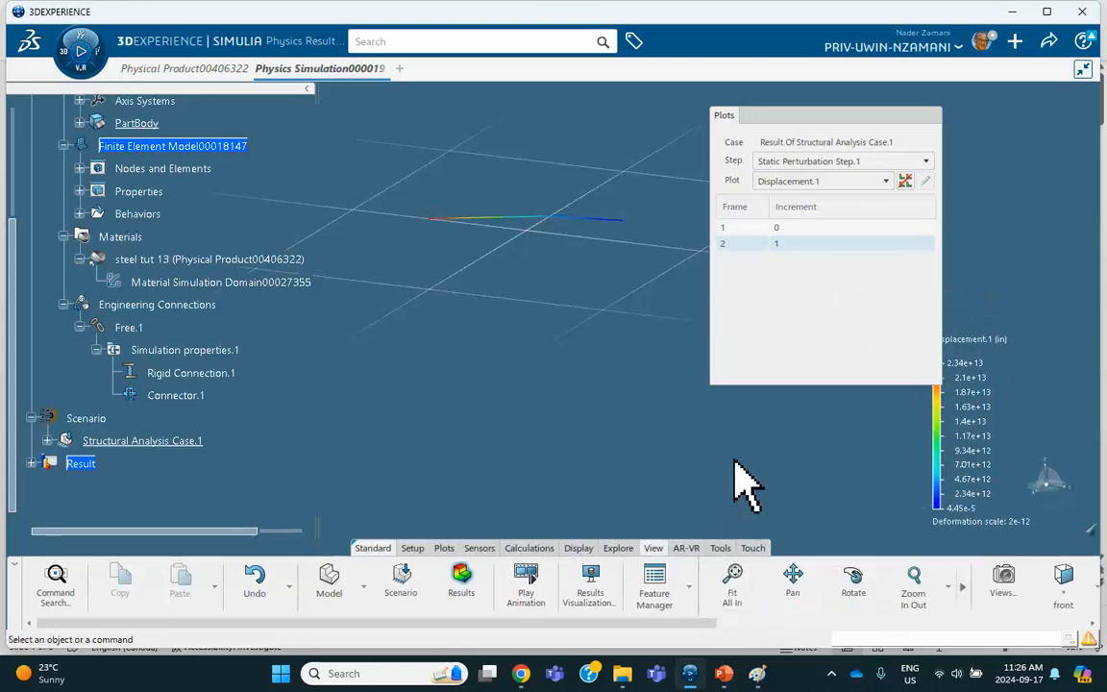